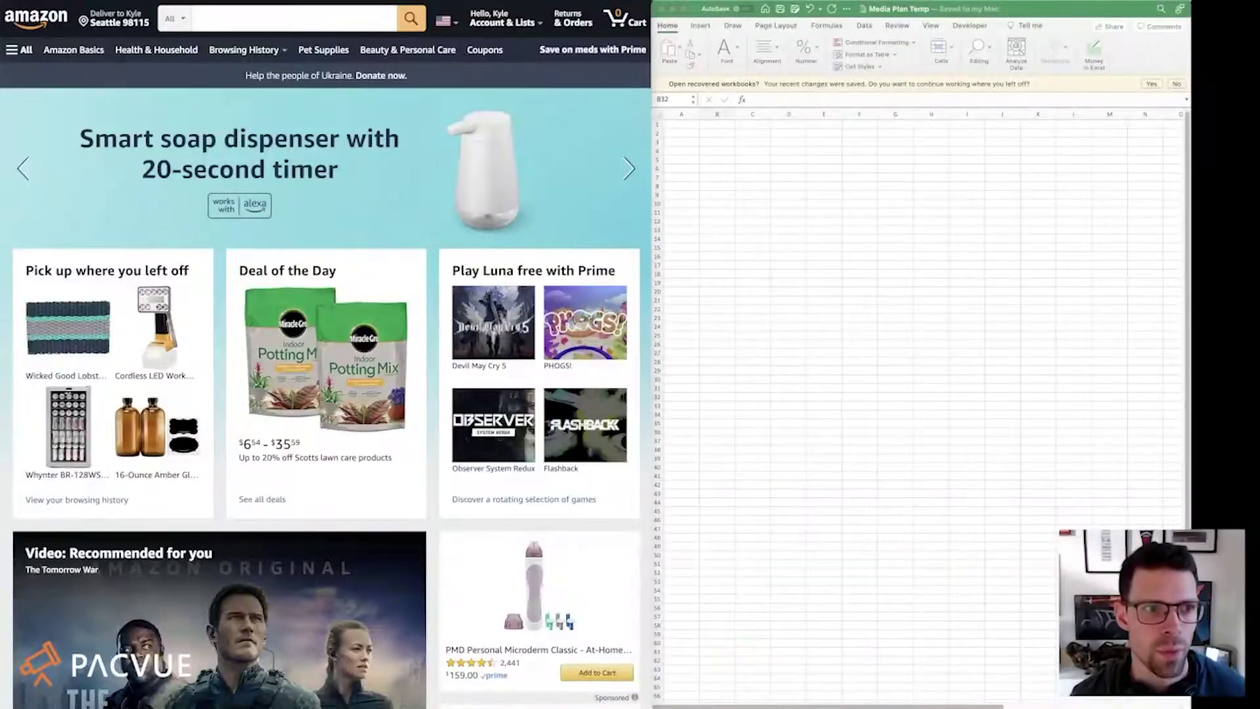
- Search Amazon for 'bose'
click(282, 20)
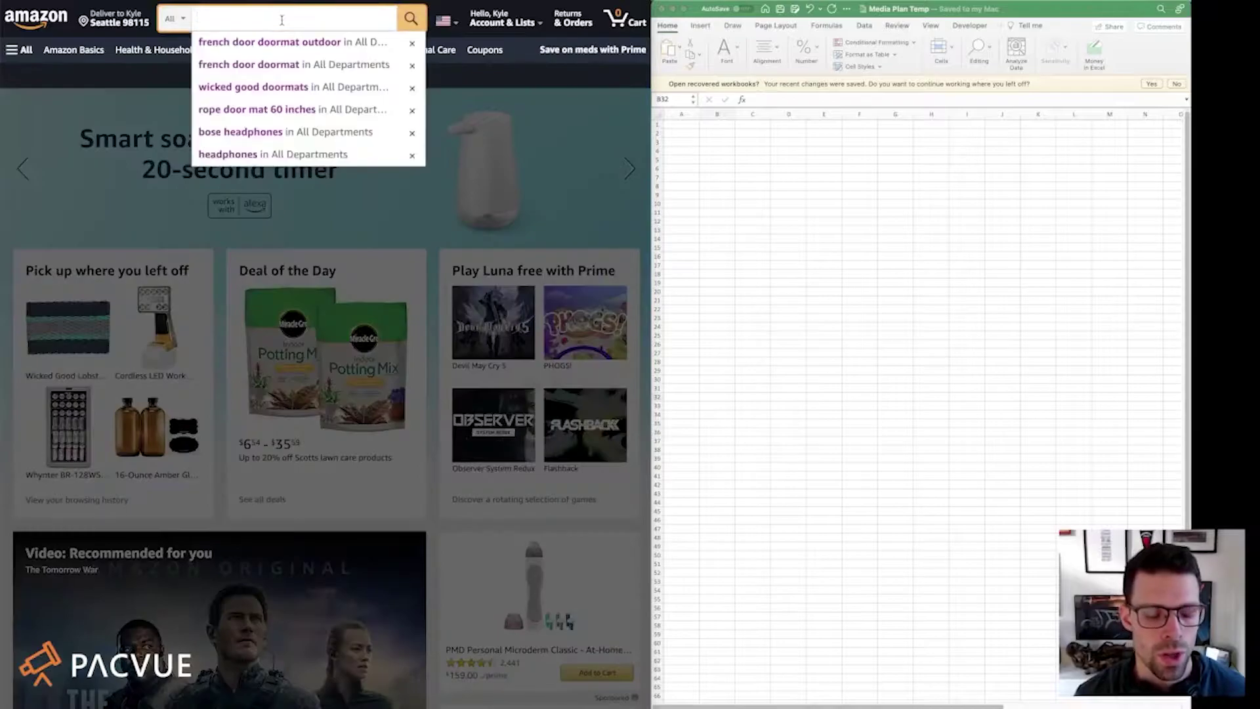
text(bose)
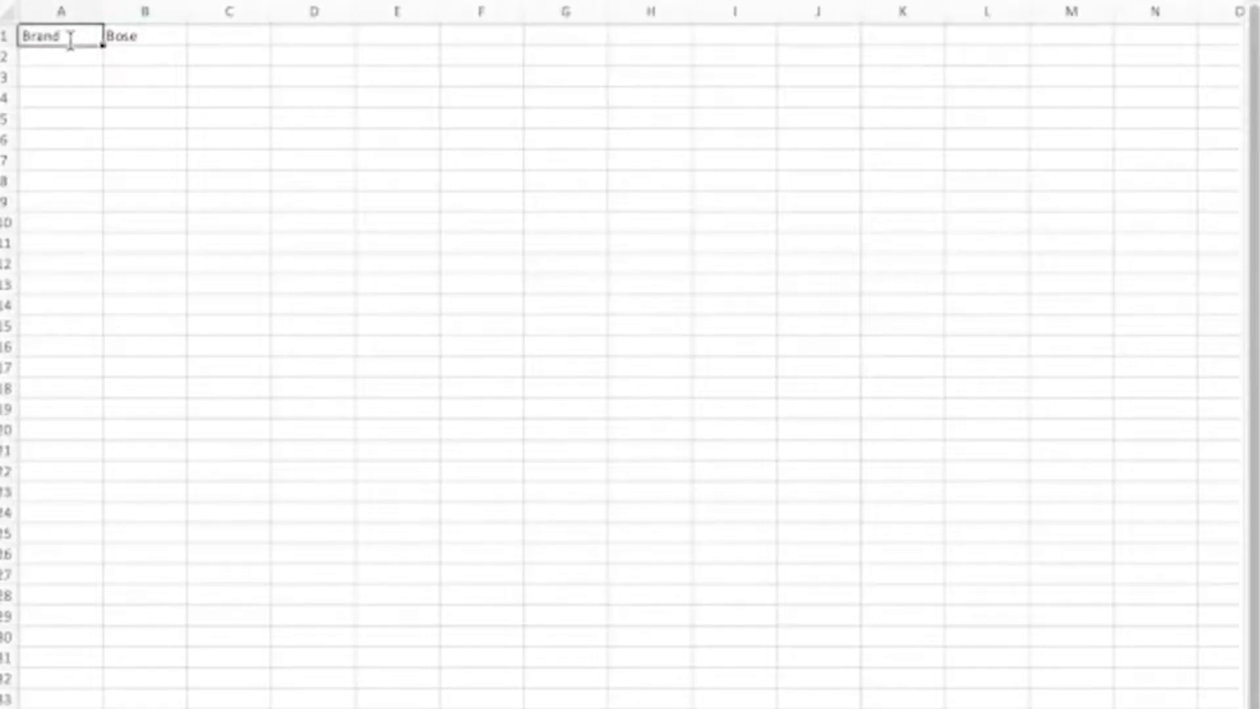
key(Return)
- Enter Budget $250,000.00 and Flight Time Q4 2022 in the Excel header rows
text(Budget)
key(Return)
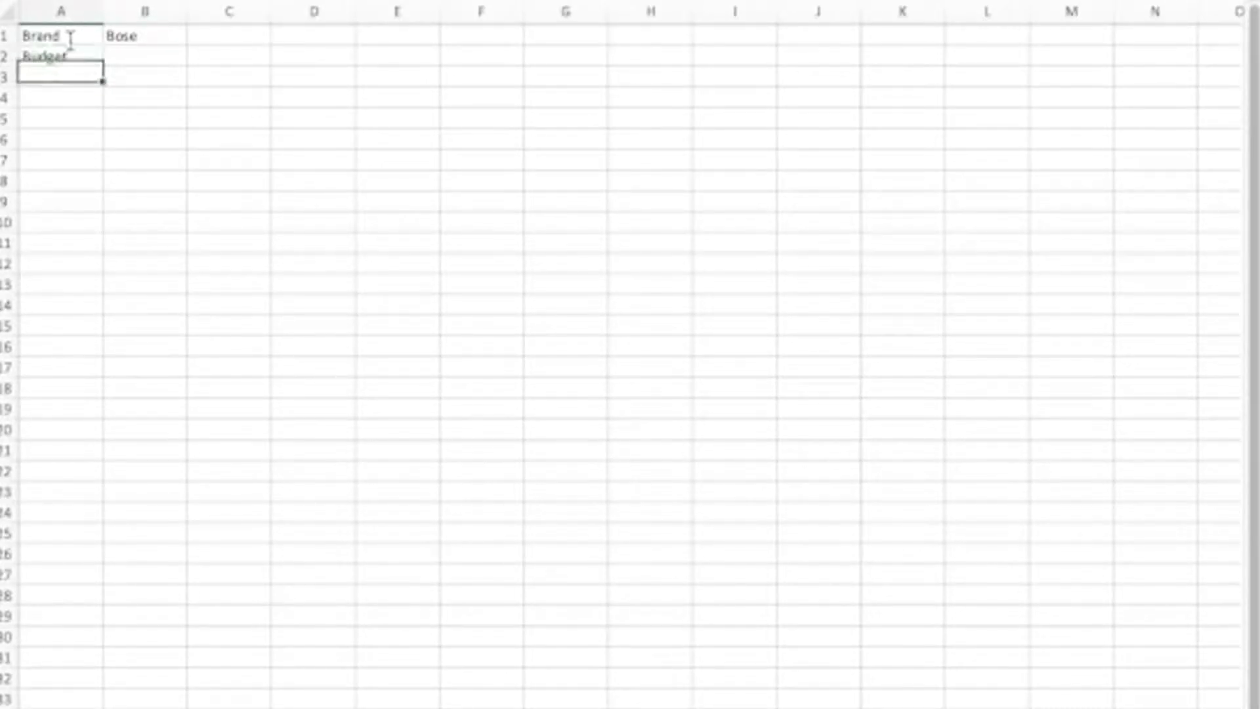
key(Up)
key(Right)
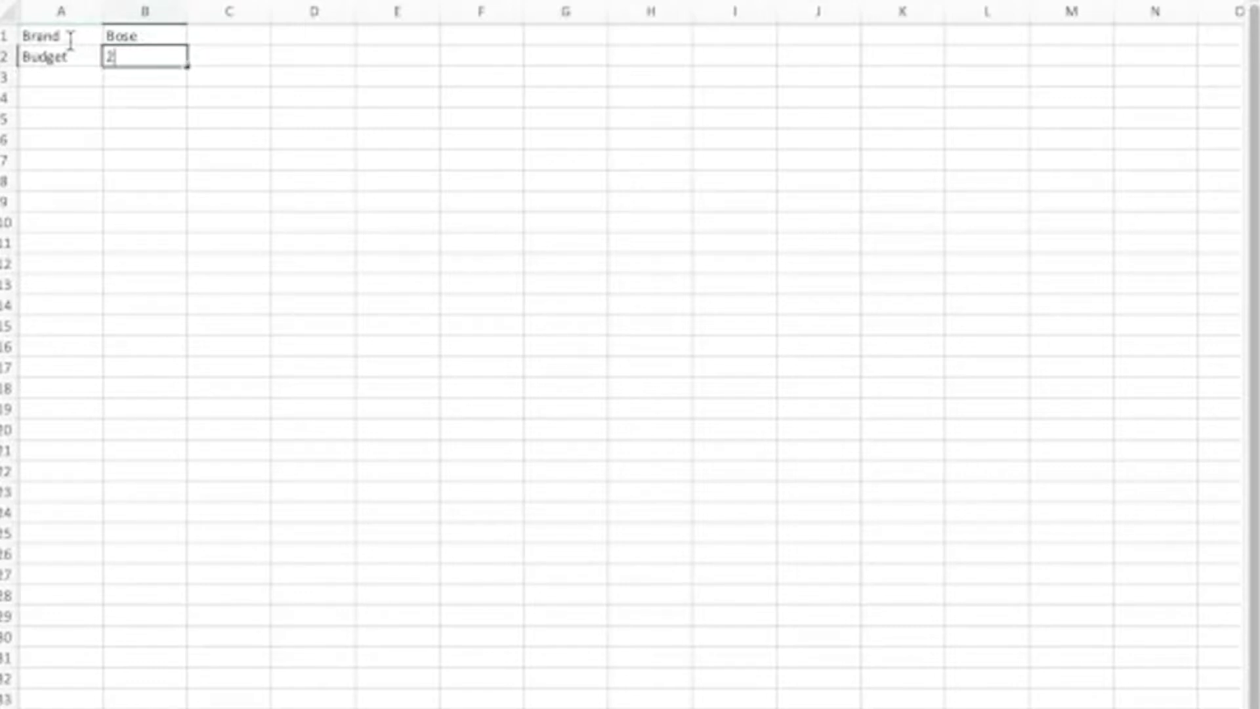
text(250,000.00)
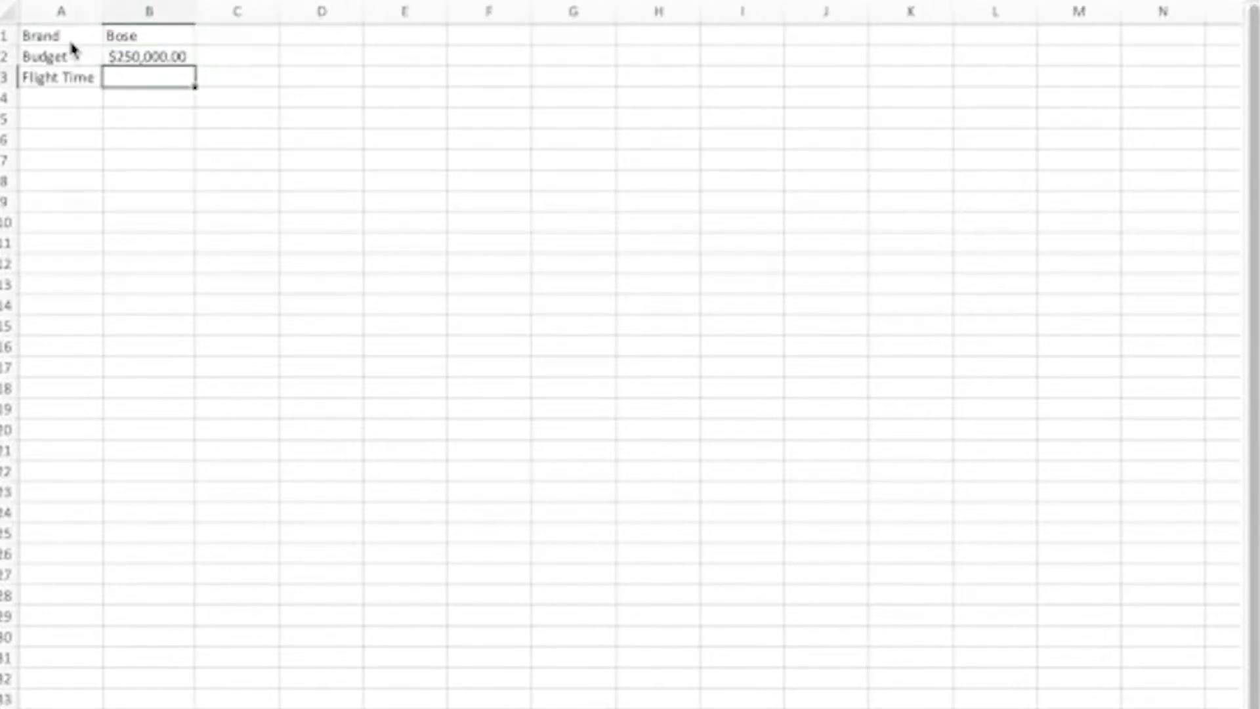
text(Q4 2022)
key(Return)
key(Left)
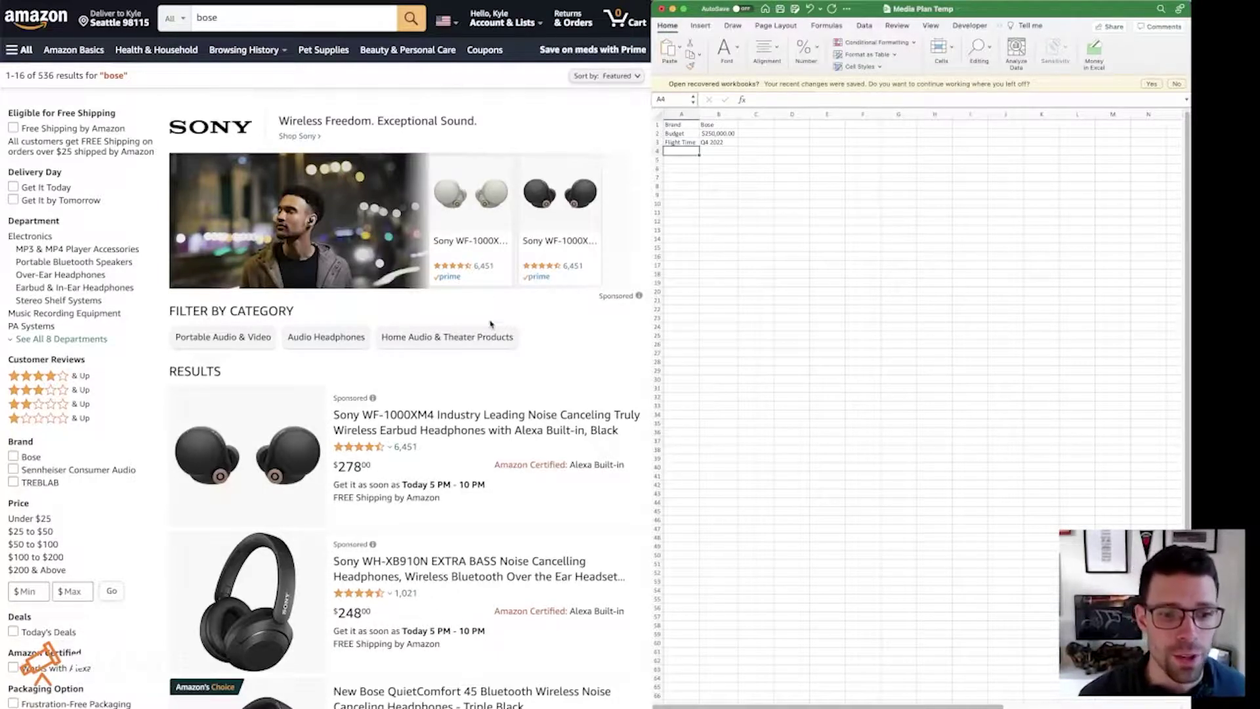
- Copy the Bose headphones image from Amazon and paste it into cell B8
scroll(501, 295, down, 1)
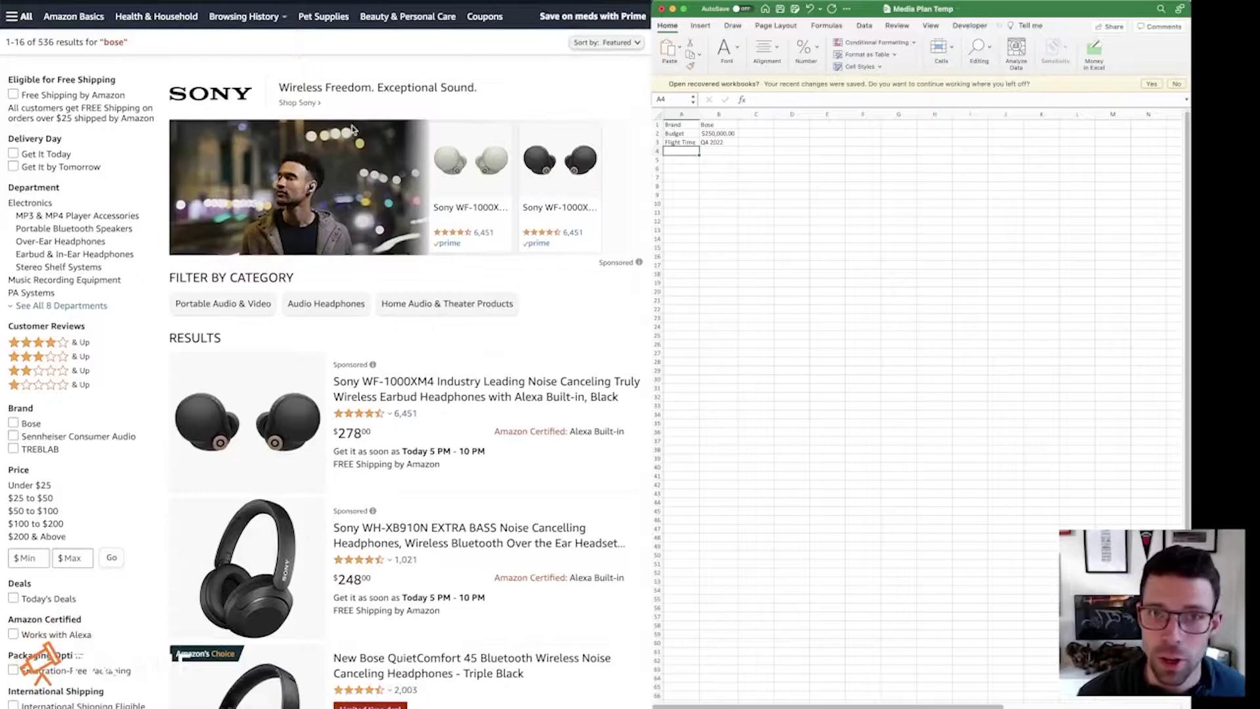
scroll(306, 354, down, 5)
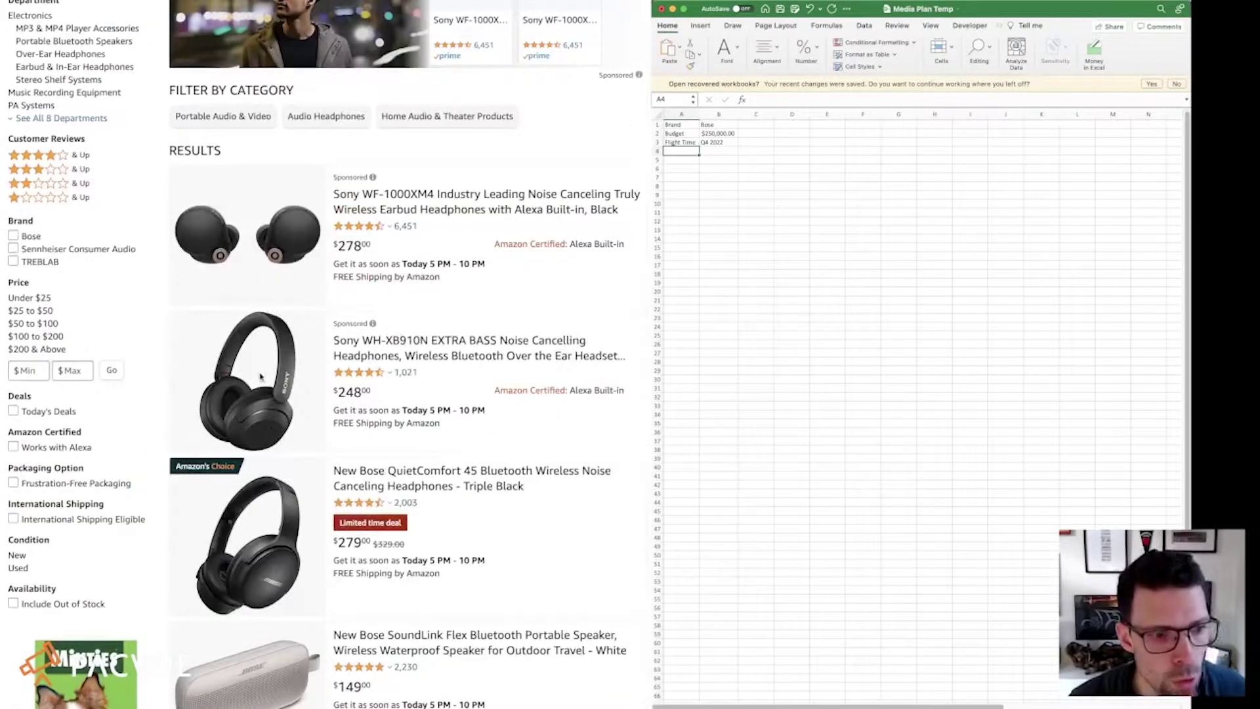
scroll(267, 465, down, 1)
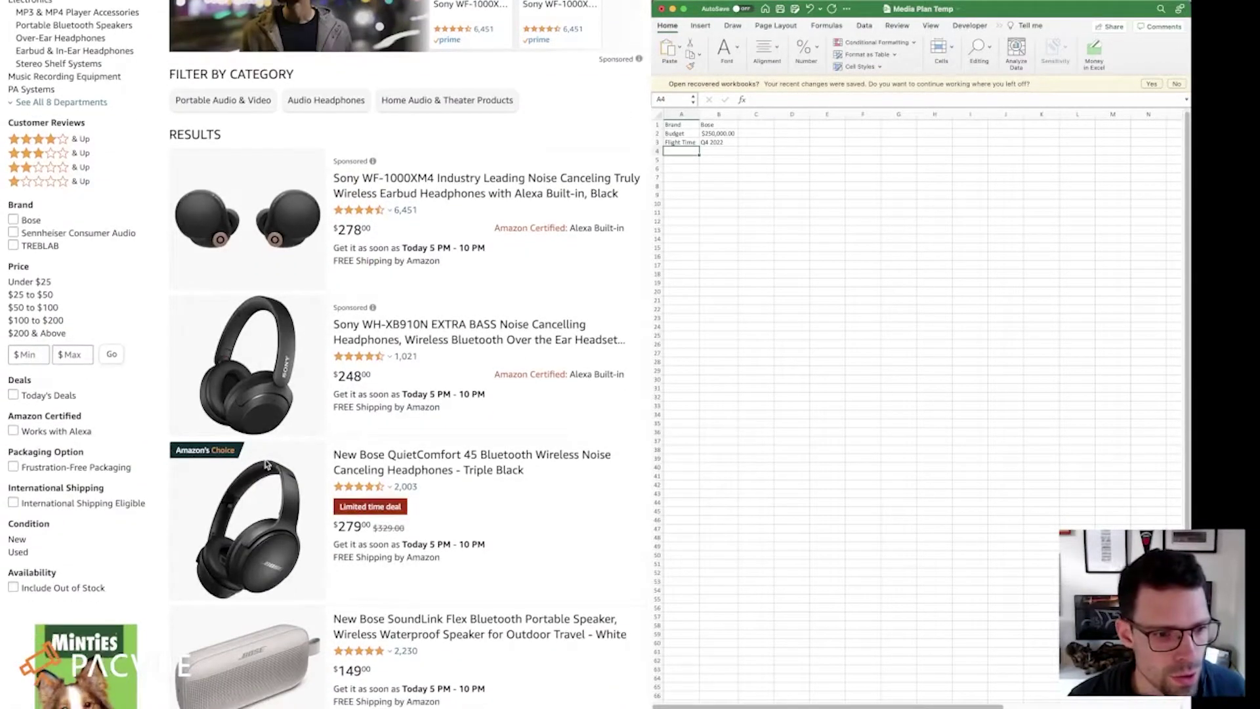
right_click(272, 504)
click(345, 623)
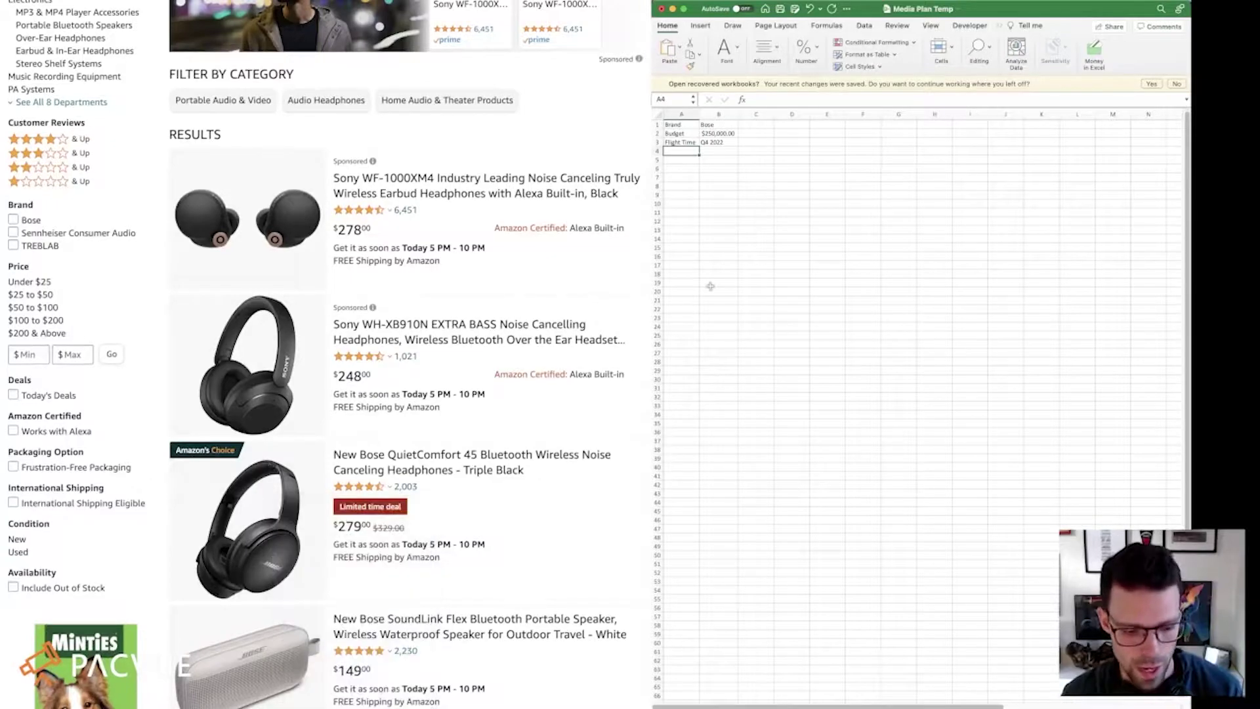
click(718, 185)
key(super+v)
- Copy the earbuds and speaker images, and shift the headphones picture right of the ASIN list
scroll(255, 389, down, 2)
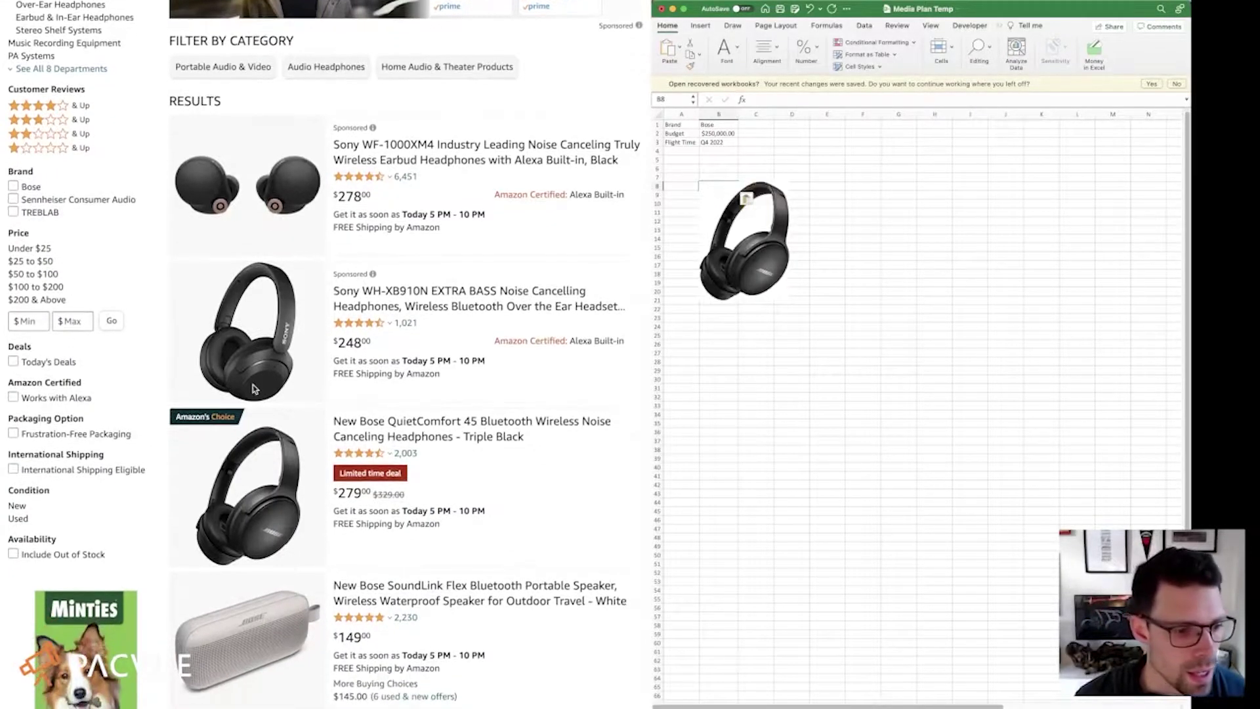
scroll(254, 389, down, 5)
right_click(264, 538)
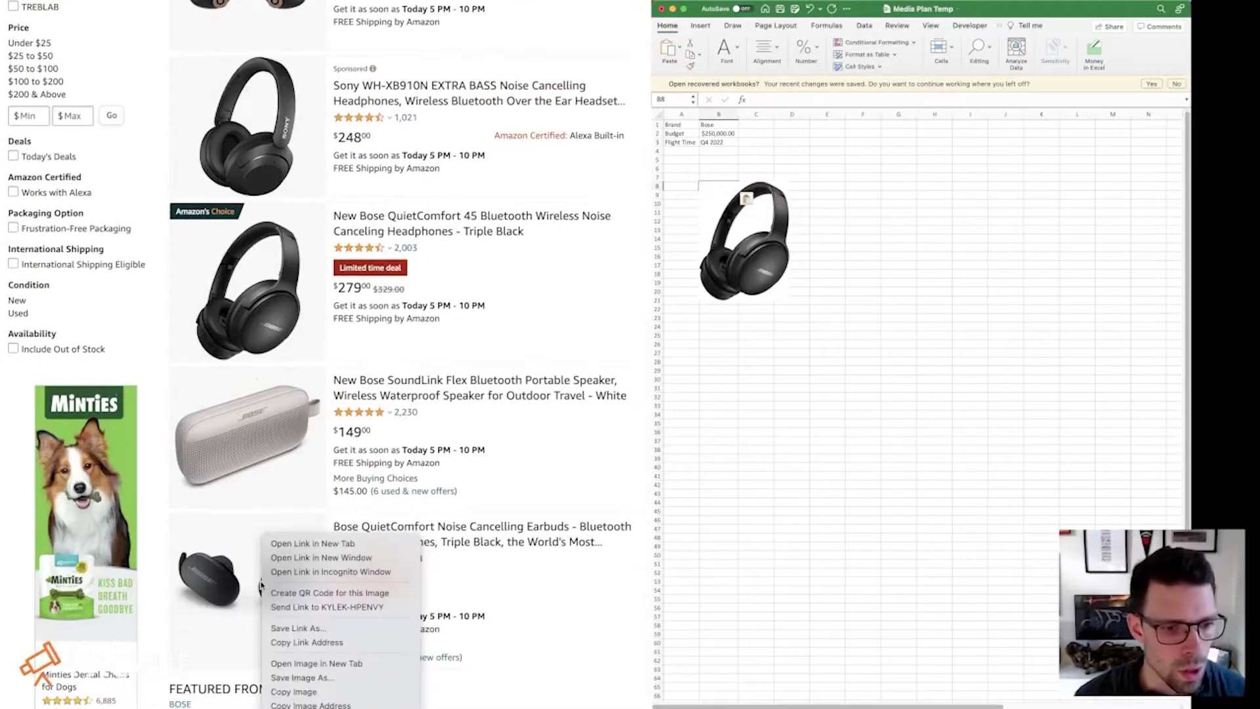
click(316, 692)
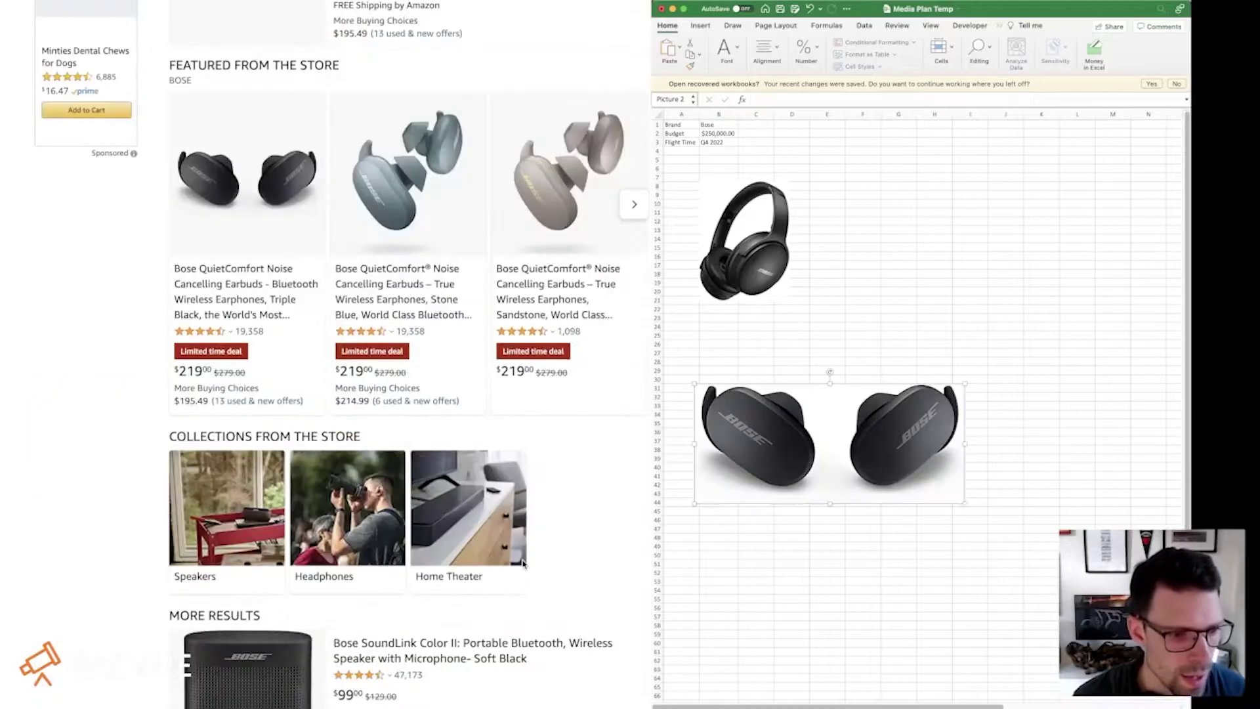
scroll(525, 407, down, 9)
click(515, 392)
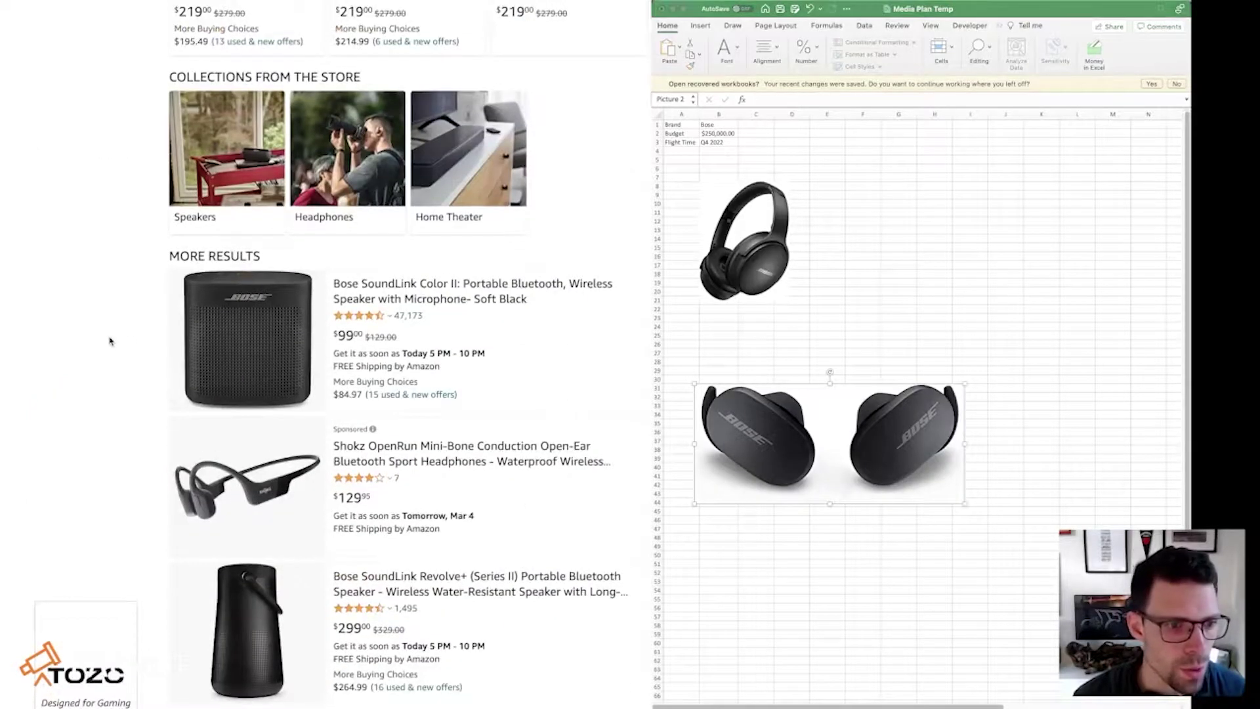
right_click(236, 347)
click(276, 497)
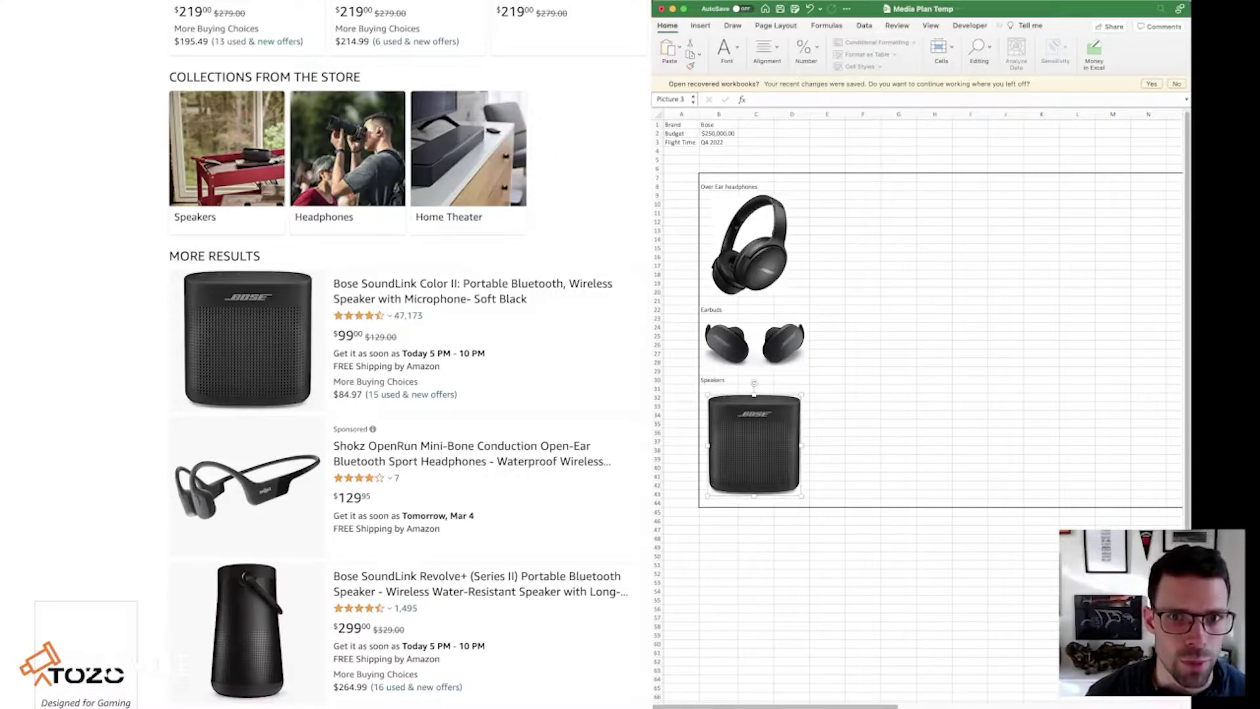
drag(742, 213, 770, 214)
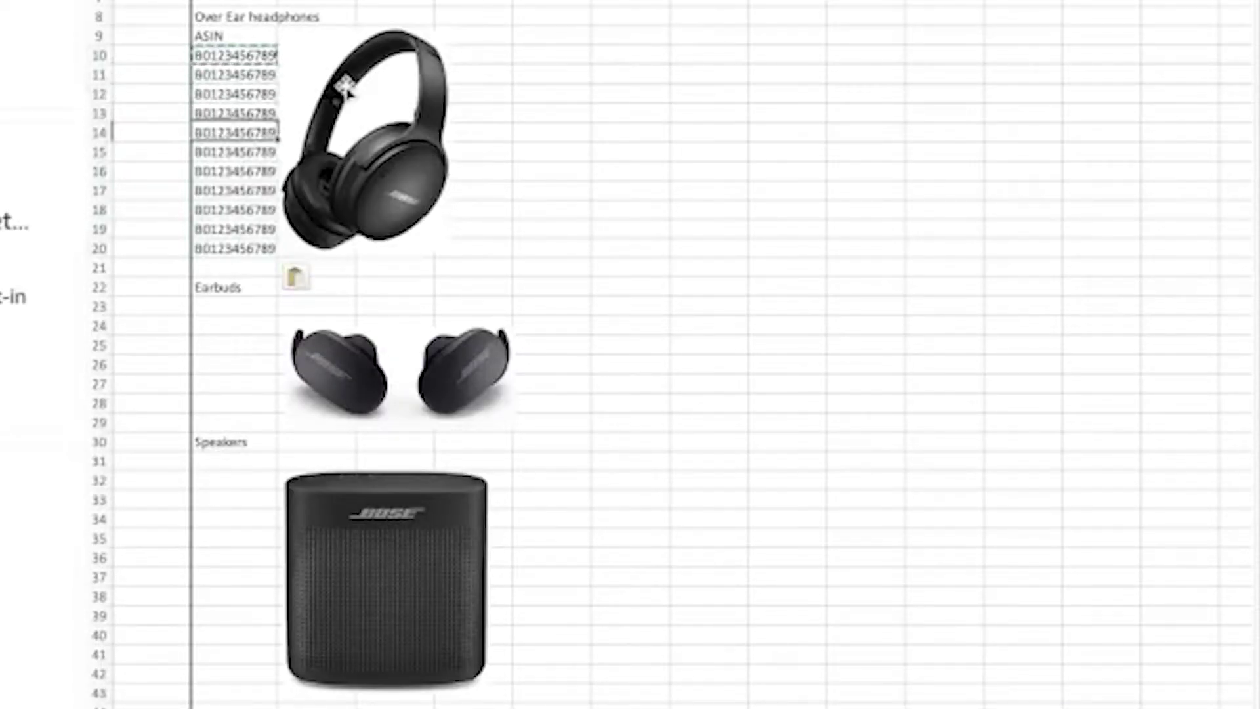
key(Down)
key(Down)
key(Down)
key(Down)
key(Down)
key(Down)
key(Down)
key(Down)
key(Down)
key(shift+Down)
key(shift+Down)
key(shift+Down)
key(shift+Down)
key(shift+Down)
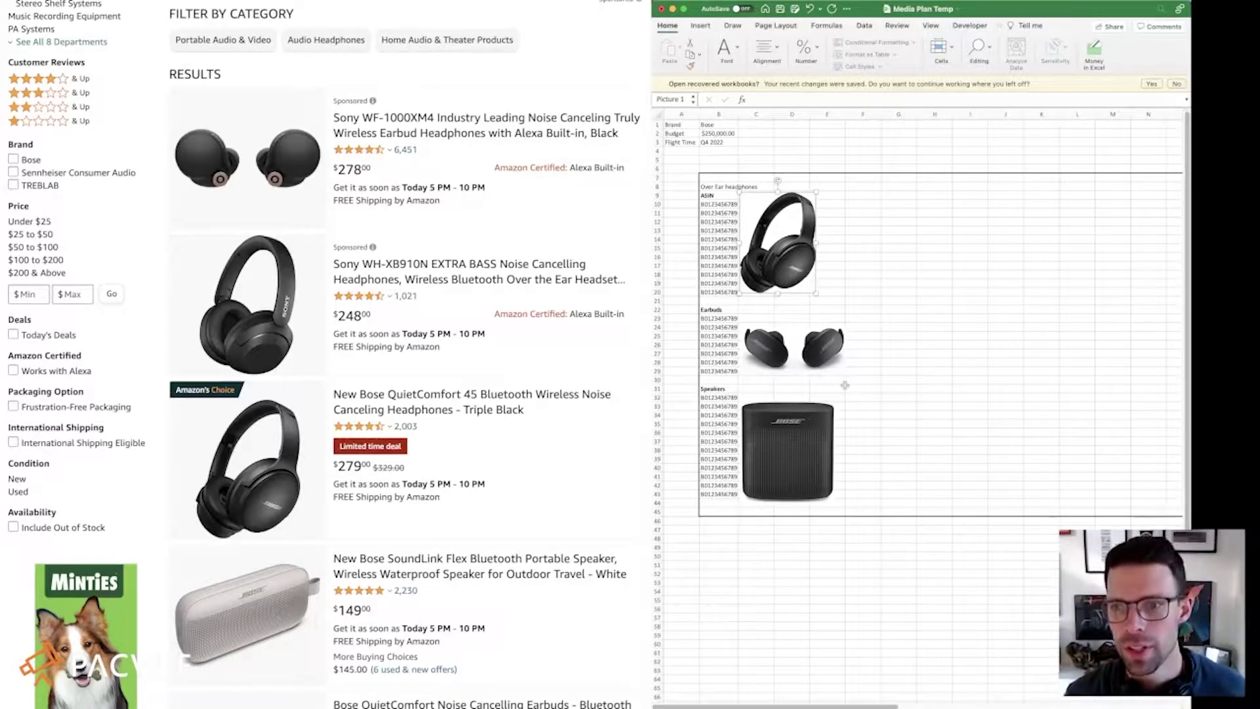
drag(863, 195, 862, 288)
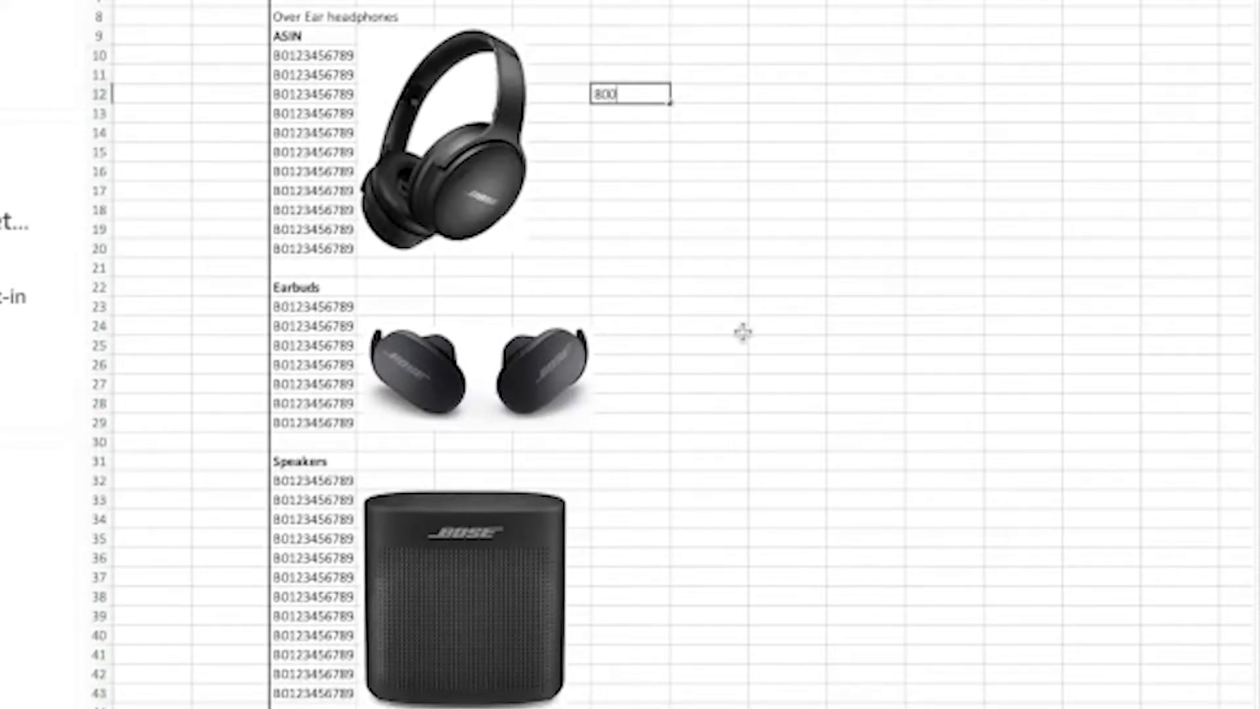
text(0,000.00)
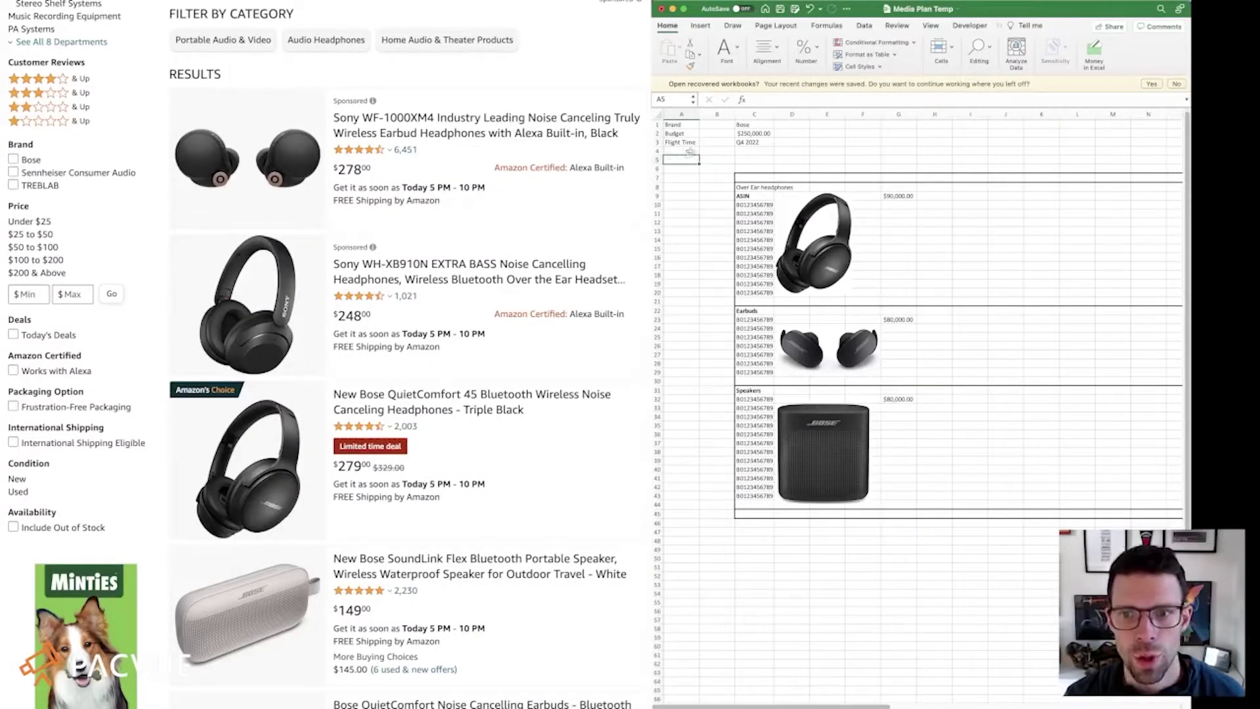
- Move the header values into column B and set Goal to Product Specific
key(Up)
drag(742, 124, 725, 148)
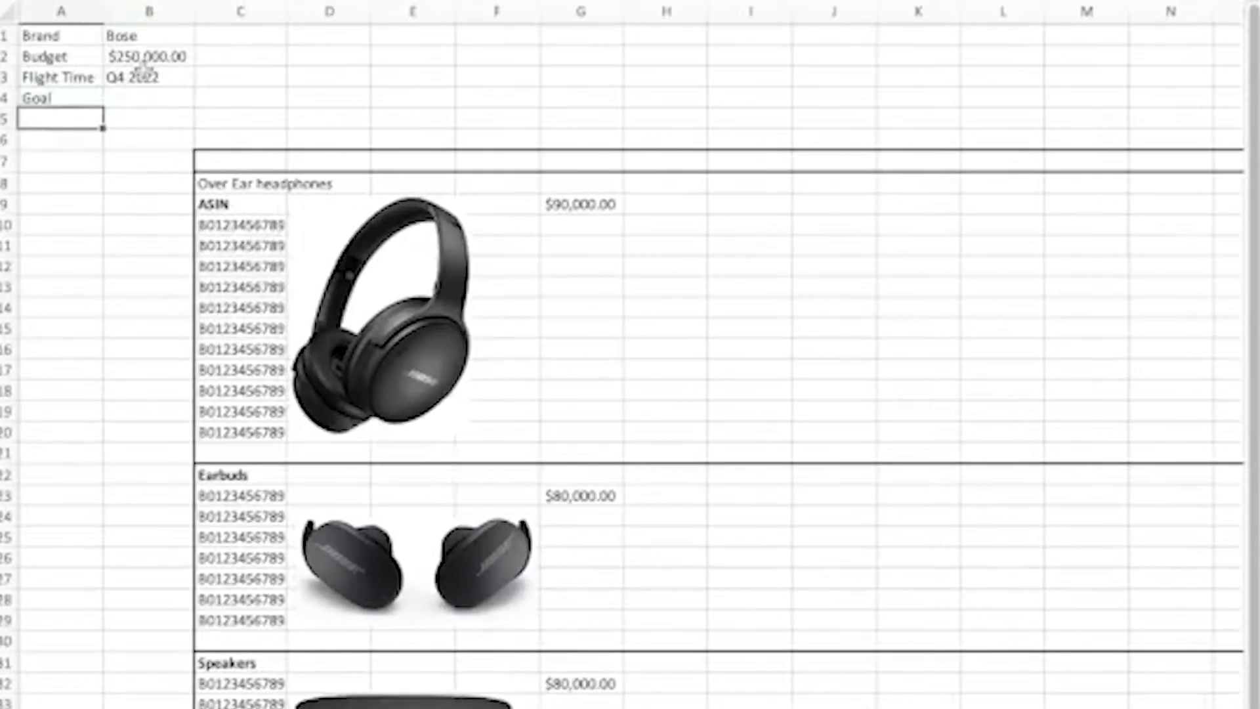
key(Up)
key(Right)
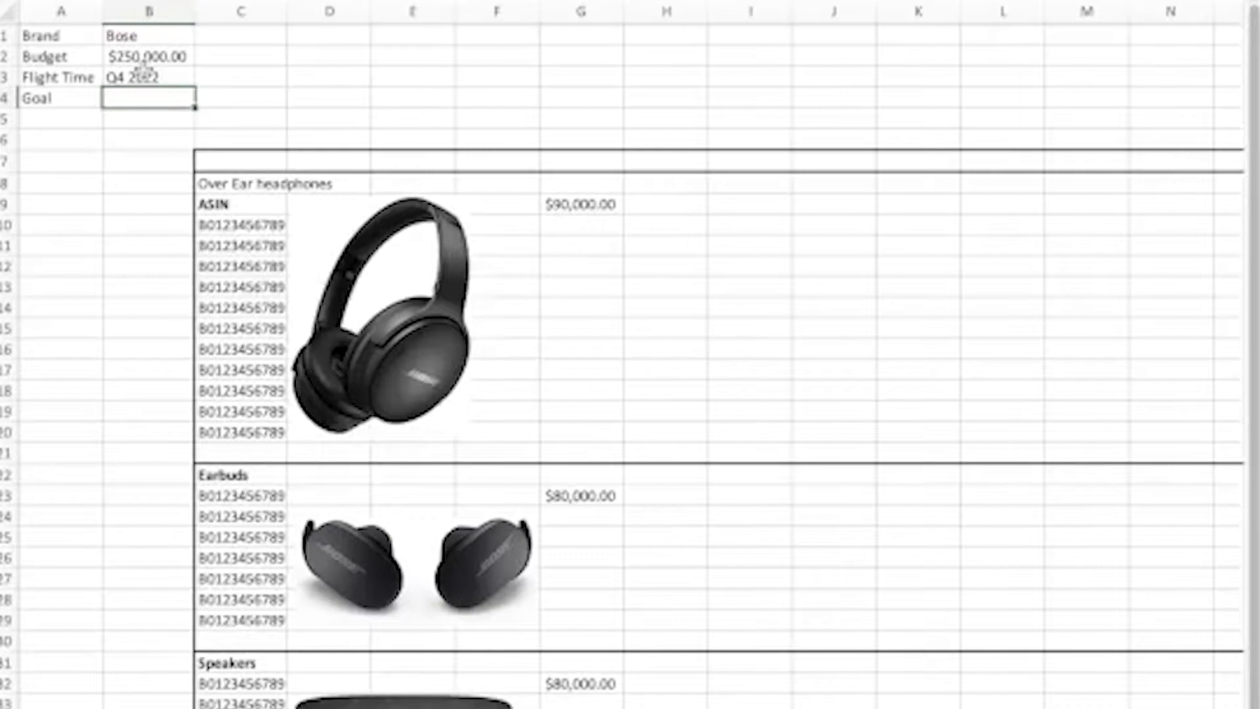
text(Product Specific)
key(Return)
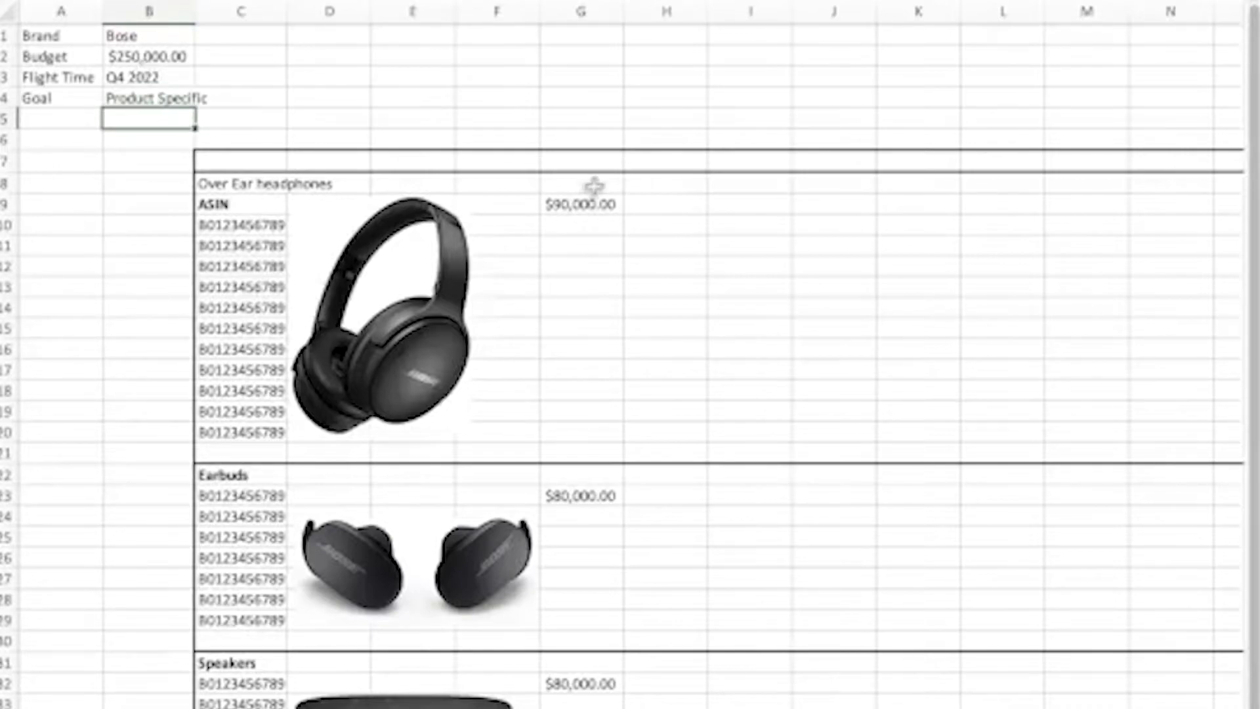
- Add Budget labels above each section's budget and a Goal column heading
click(581, 184)
text(Budget)
key(ctrl+Return)
key(ctrl+c)
click(581, 475)
key(ctrl+v)
key(ctrl+Up)
key(ctrl+Up)
key(ctrl+Up)
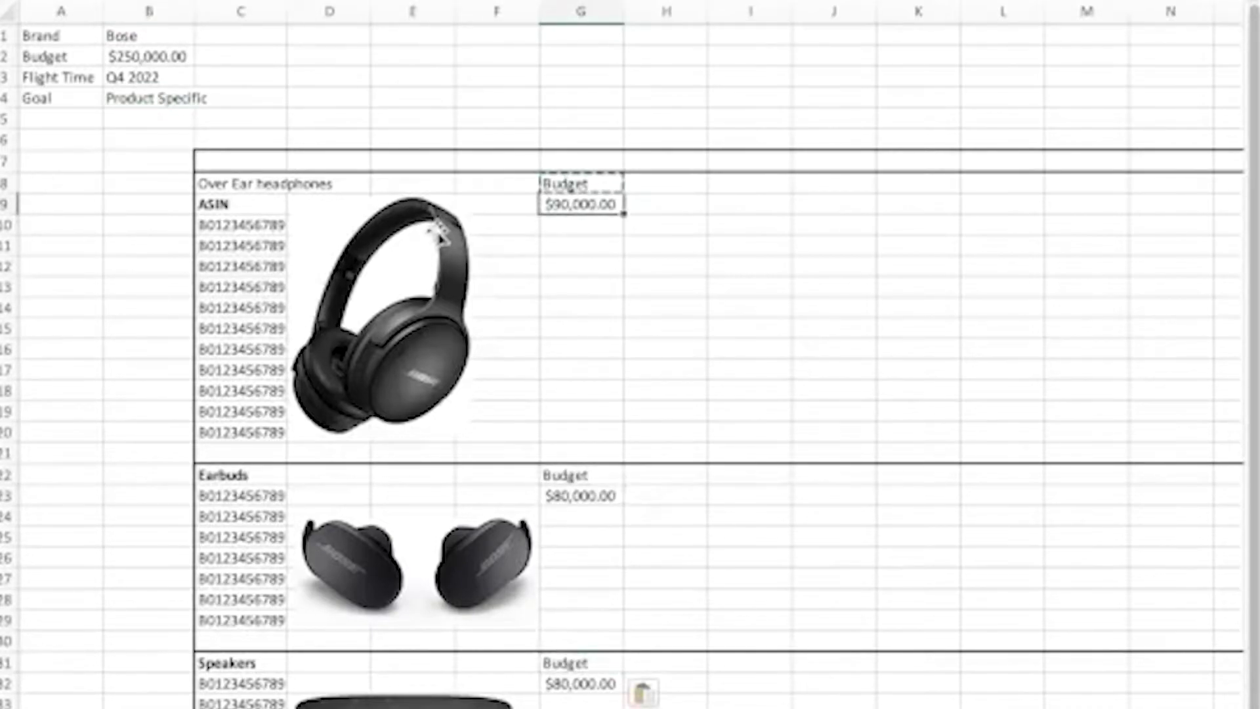
key(Right)
text(Goal)
key(Return)
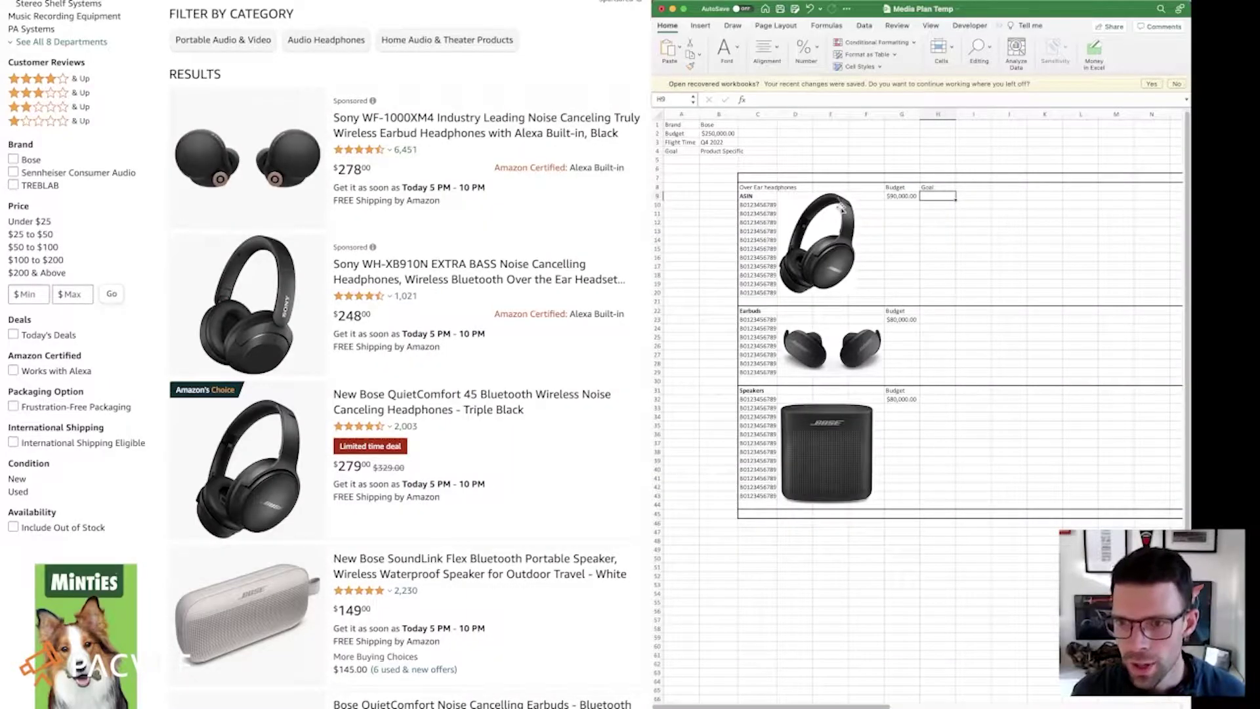
- Enter section goals New to brand customers, Defend market share and Efficiency, then start KPI's
text(New to bran)
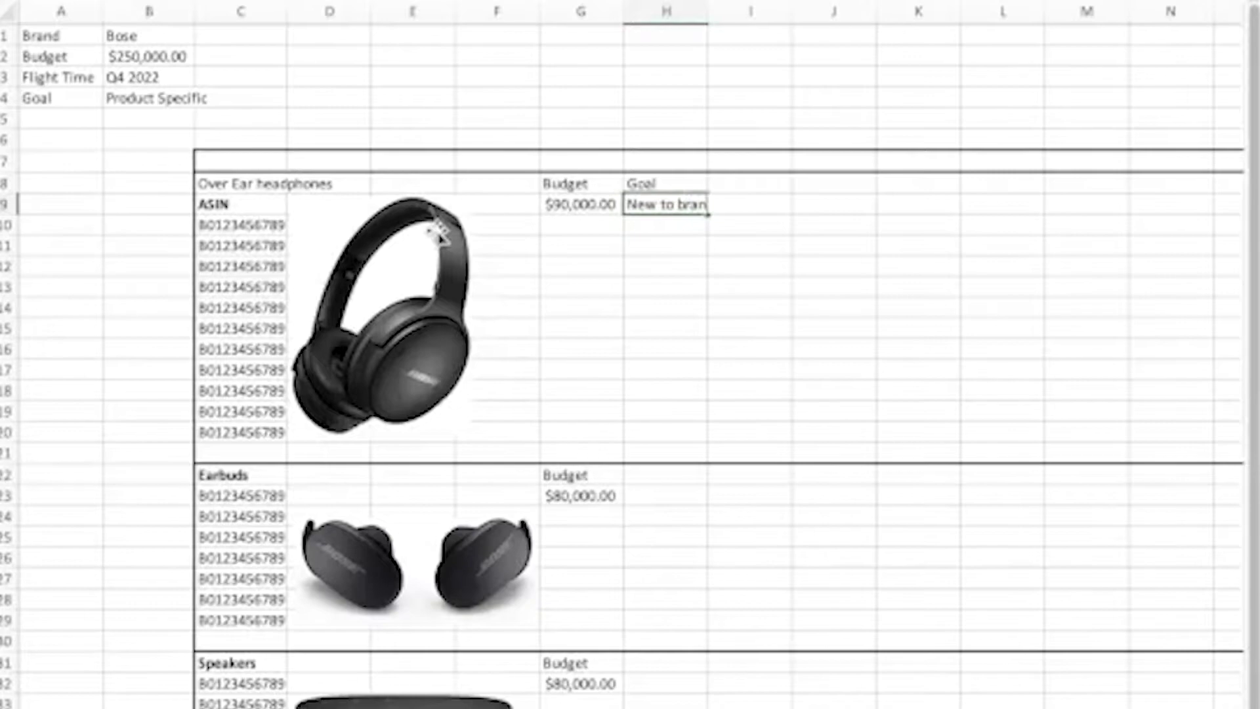
text(d customers)
click(666, 496)
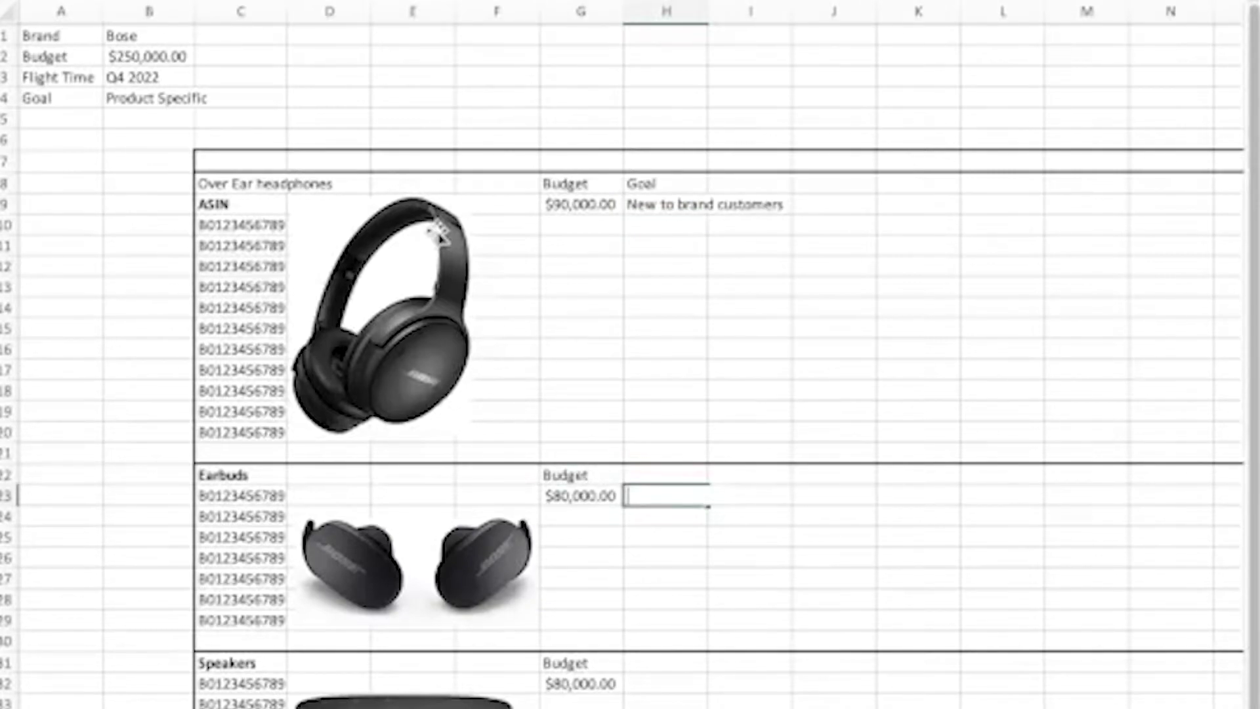
text(Defend)
text(market share)
key(Return)
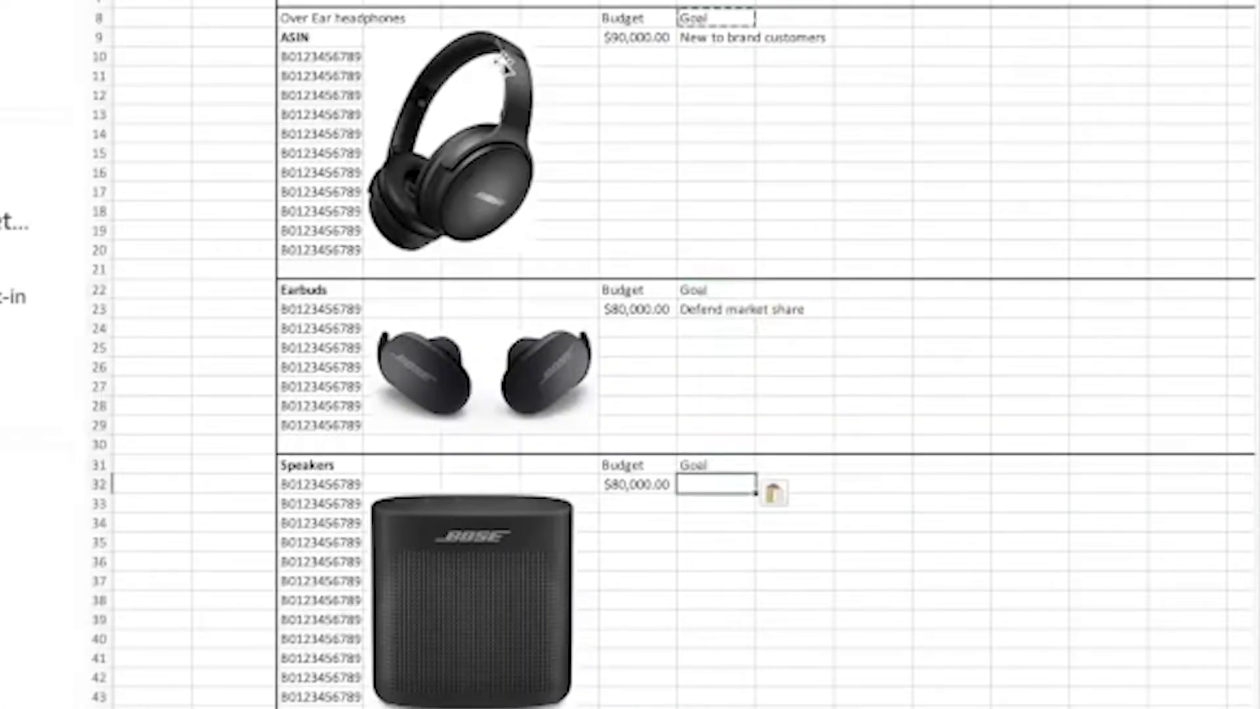
text(Eff)
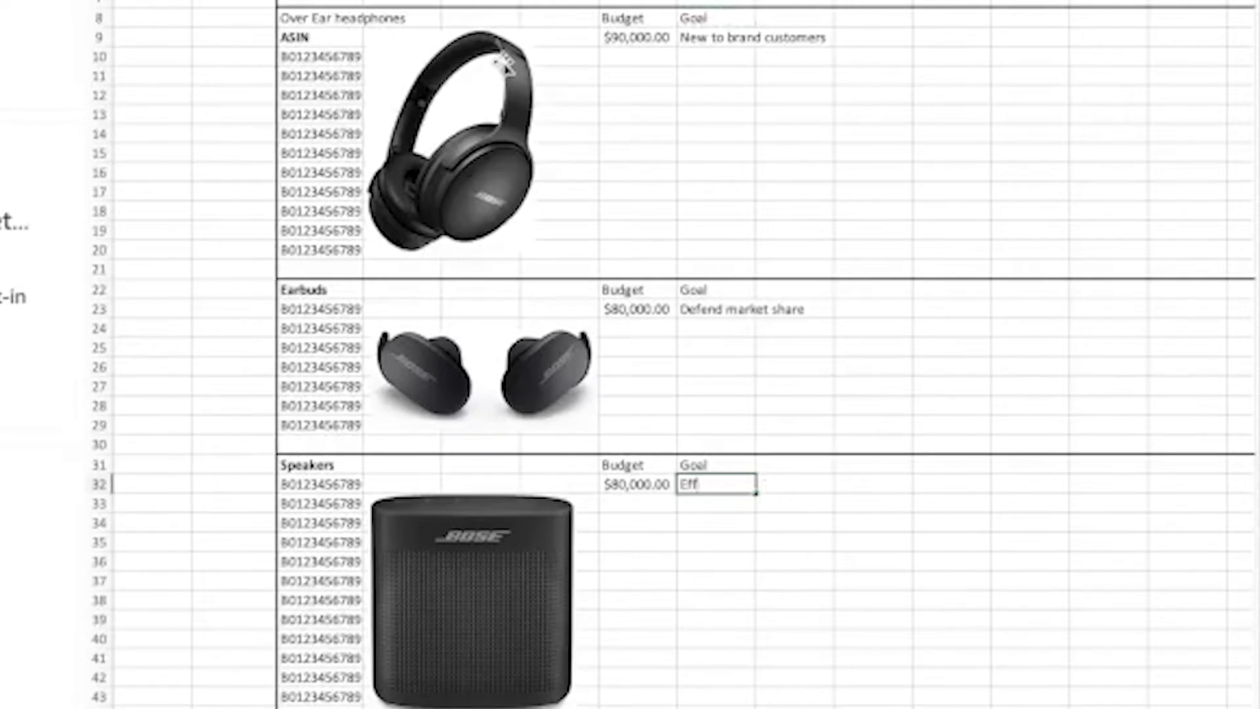
text(ici)
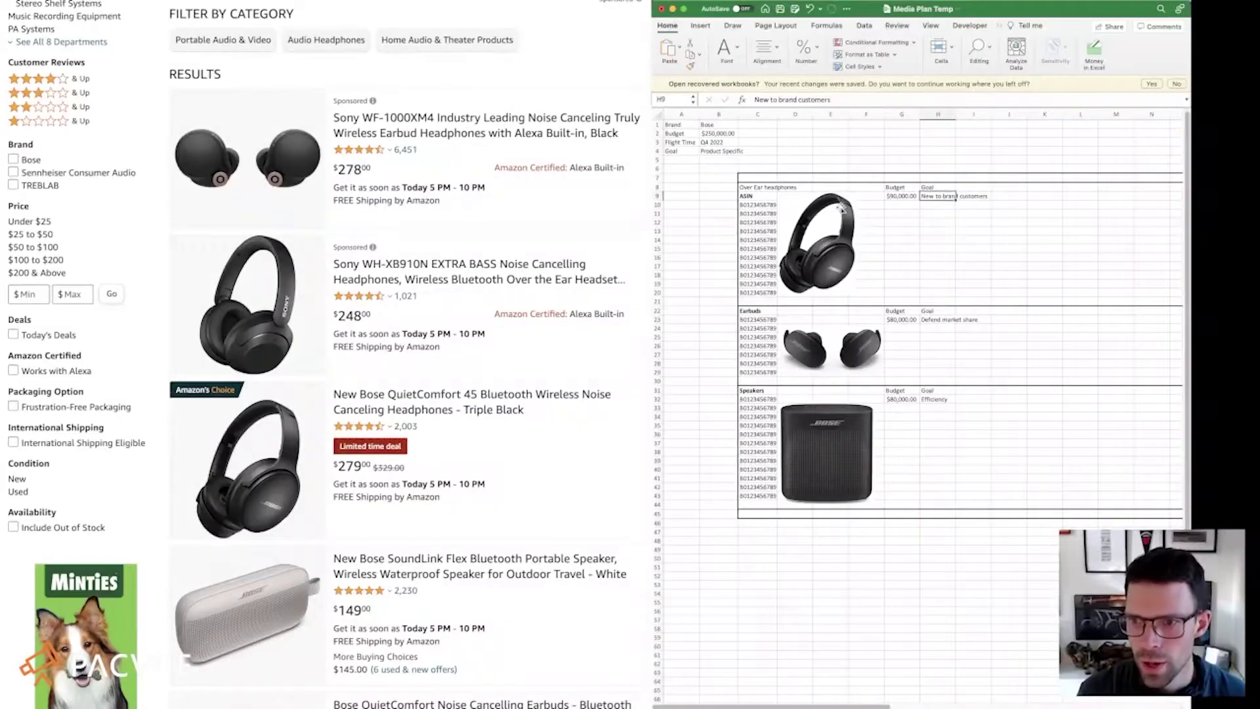
text(KPI's)
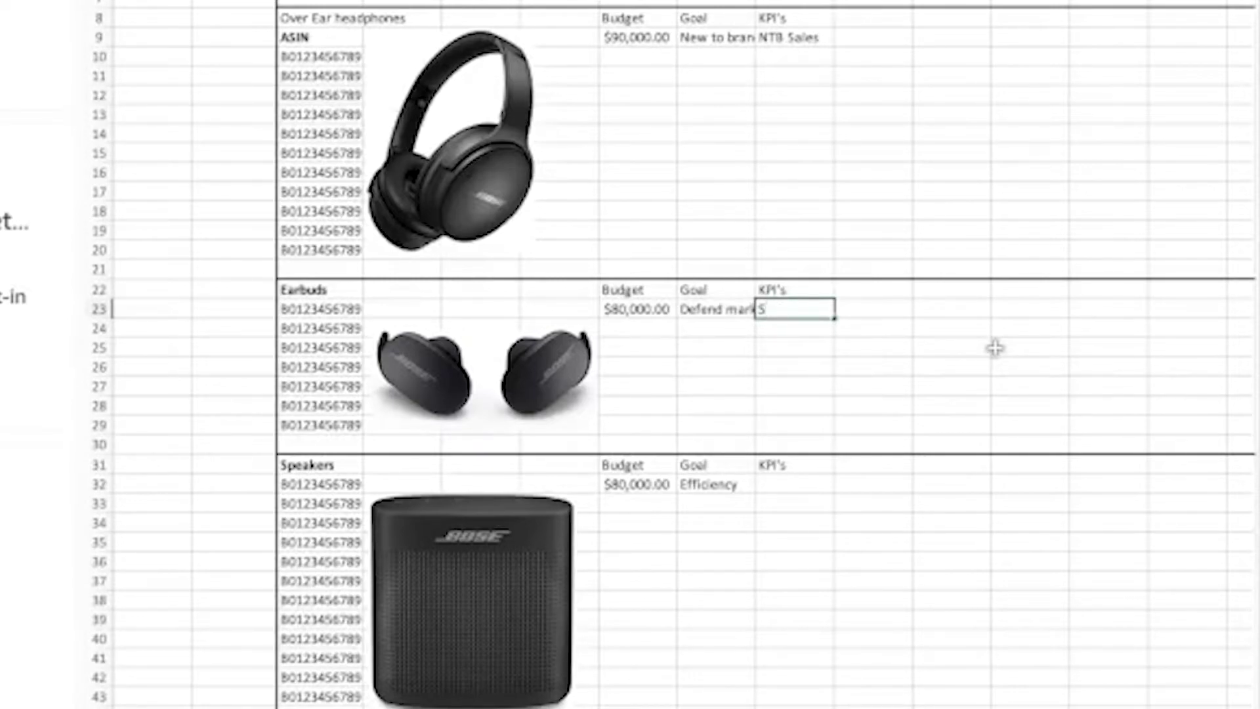
- Enter SOV as the Earbuds KPI and ROAS as the Speakers KPI
key(Return)
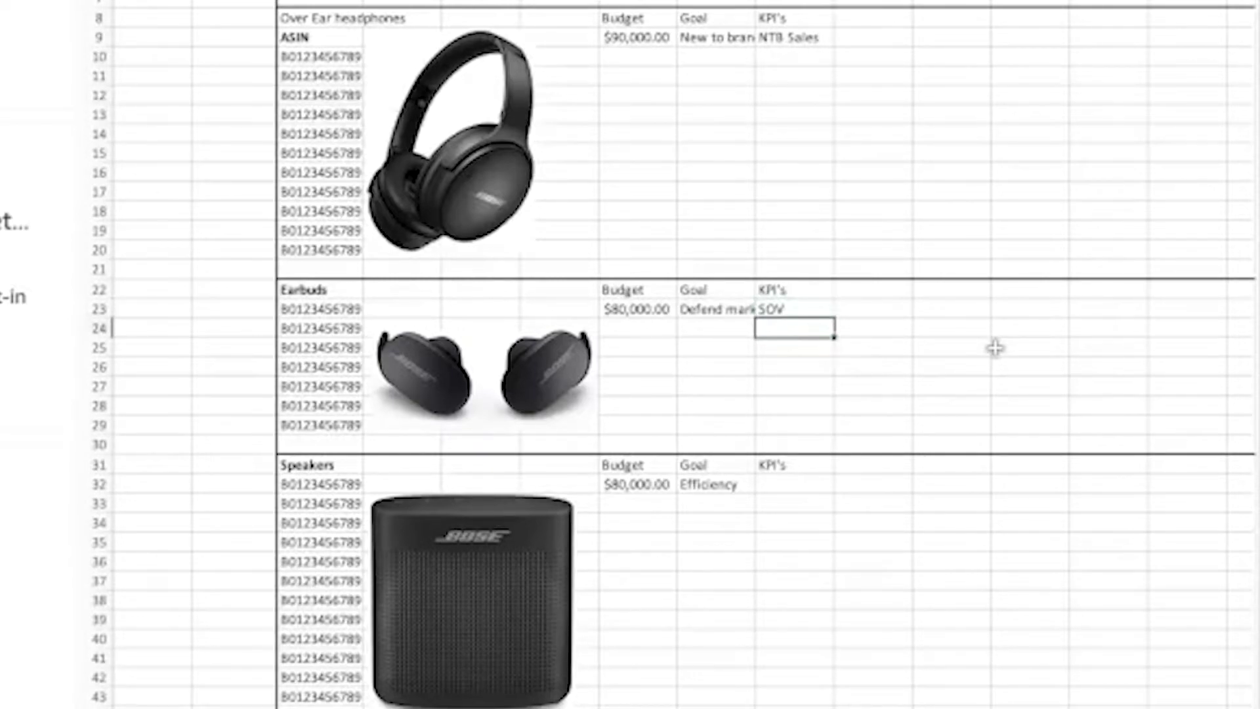
key(ctrl+Down)
key(Left)
key(Down)
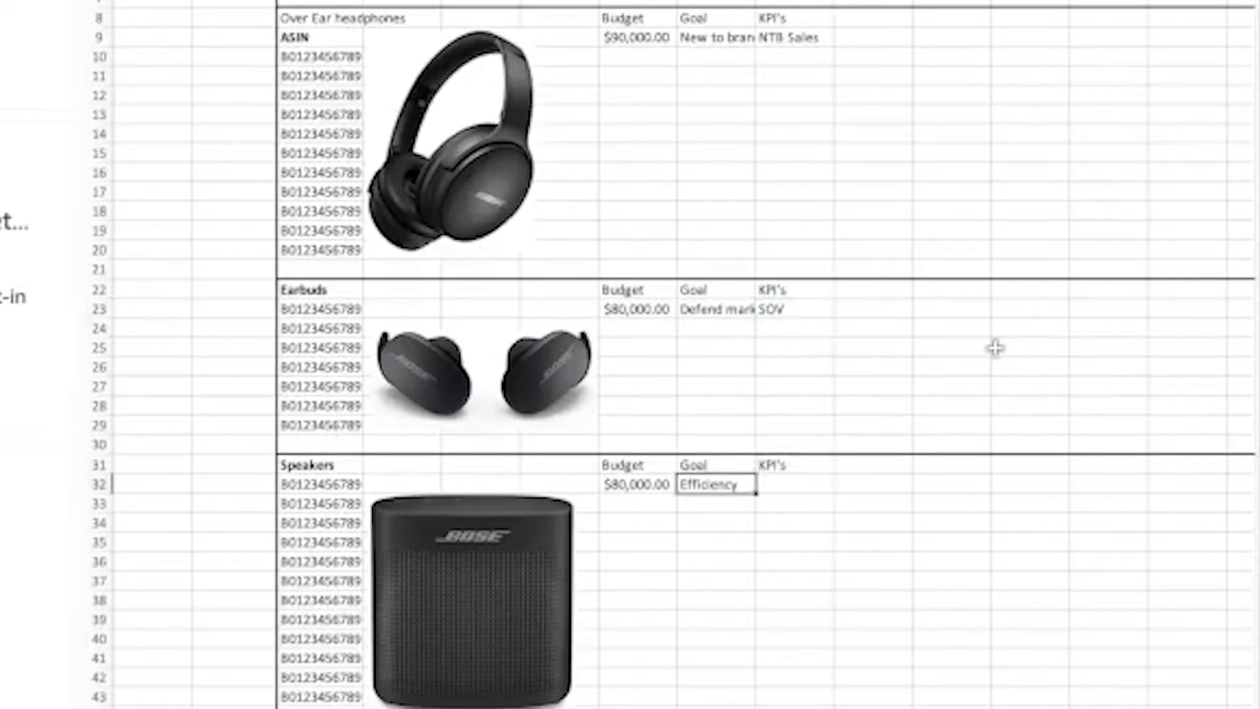
key(Right)
text(ROAS)
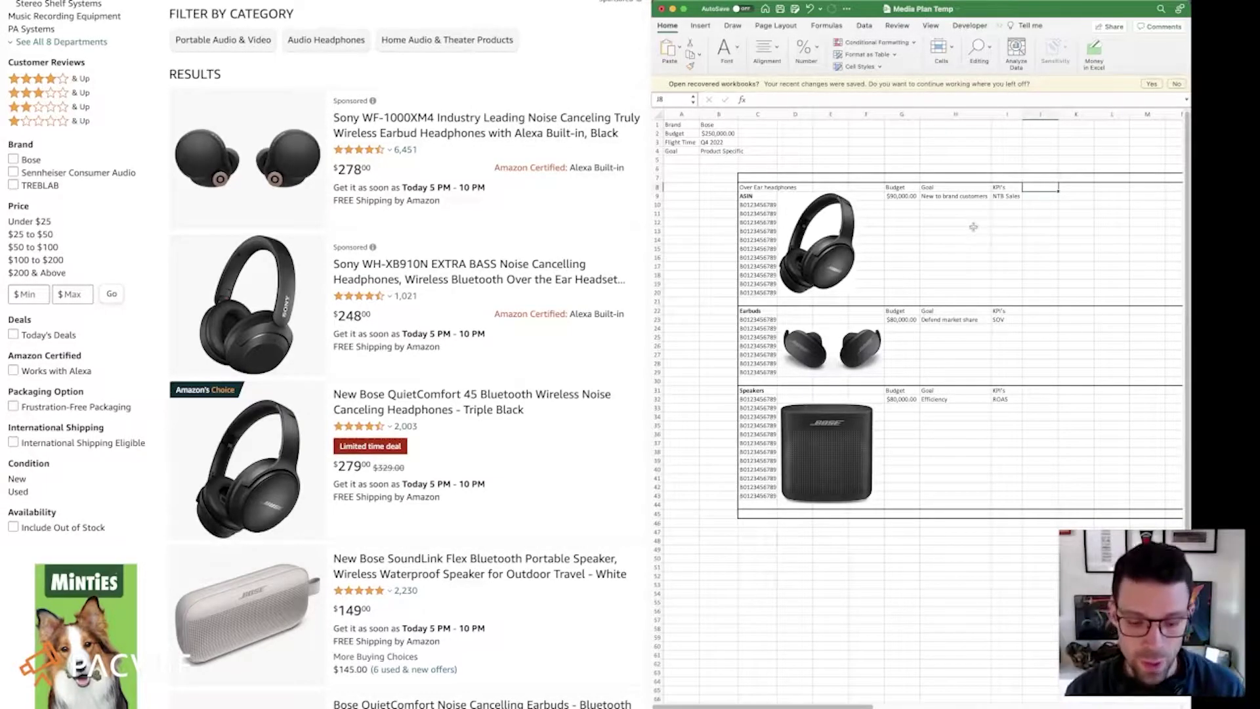
- Add a Targeting heading in J8, copy it, and enter Remarketing as the targeting
text(Targeting)
key(Return)
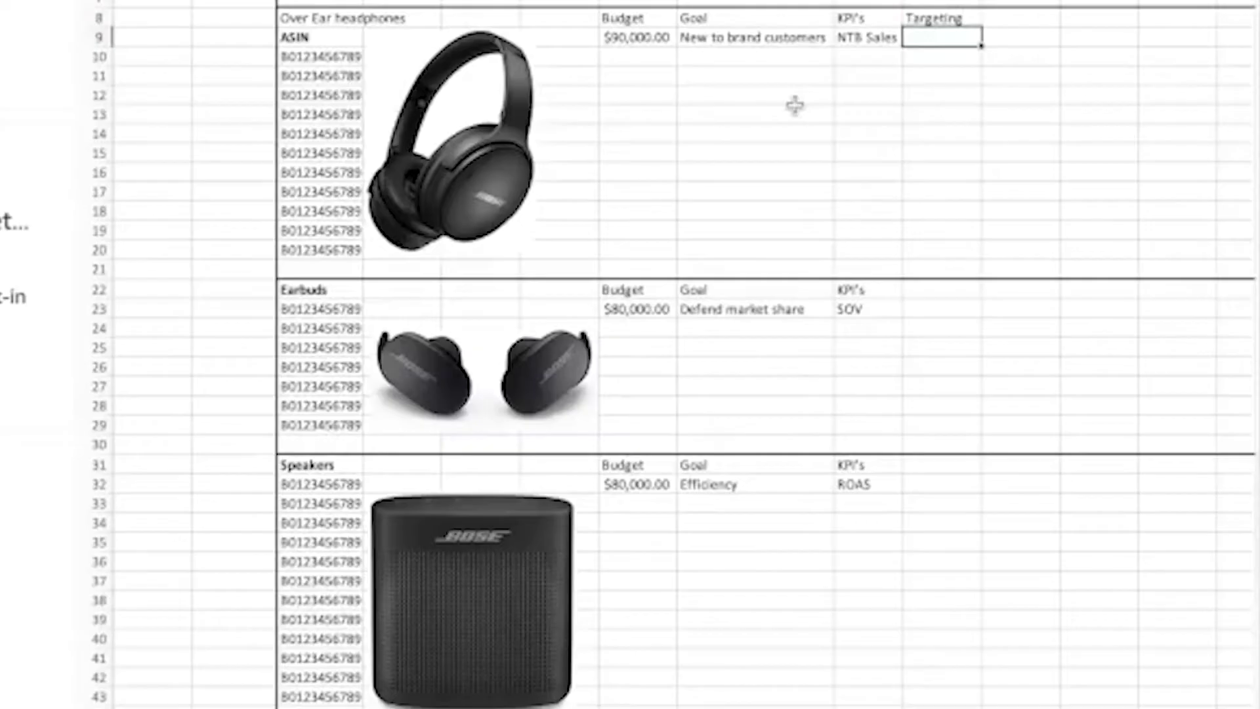
key(Up)
key(ctrl+c)
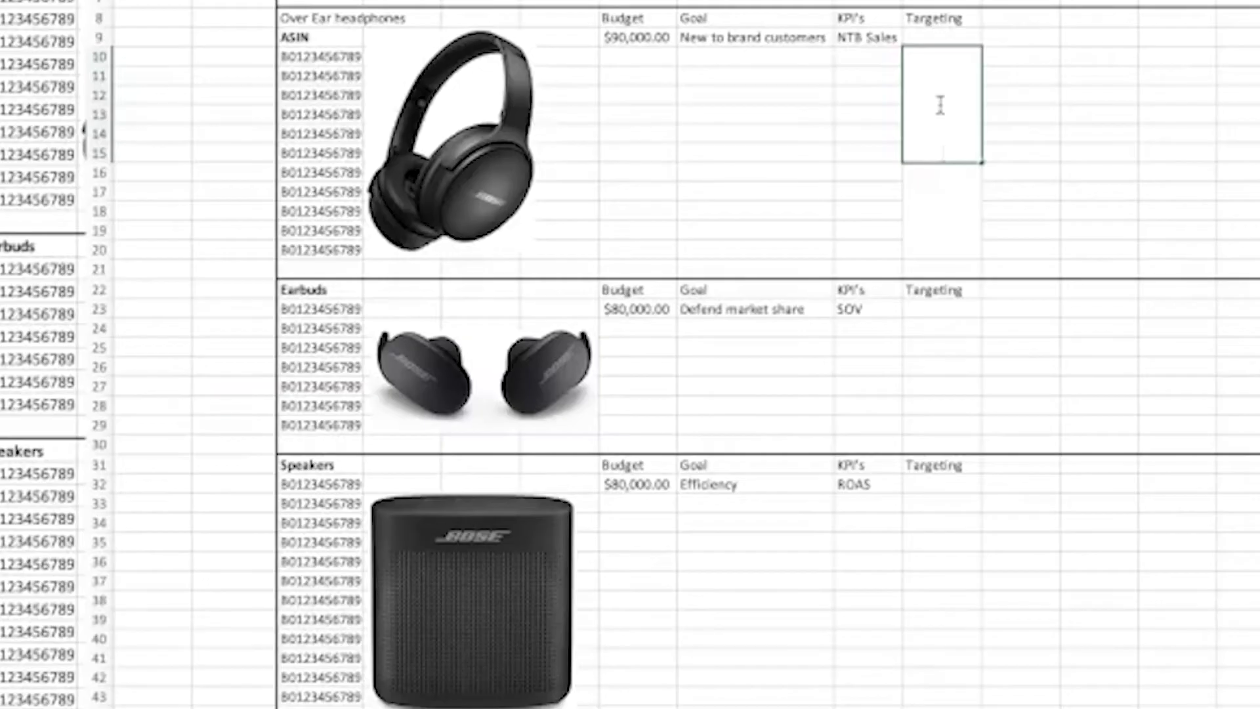
text(ting)
key(Return)
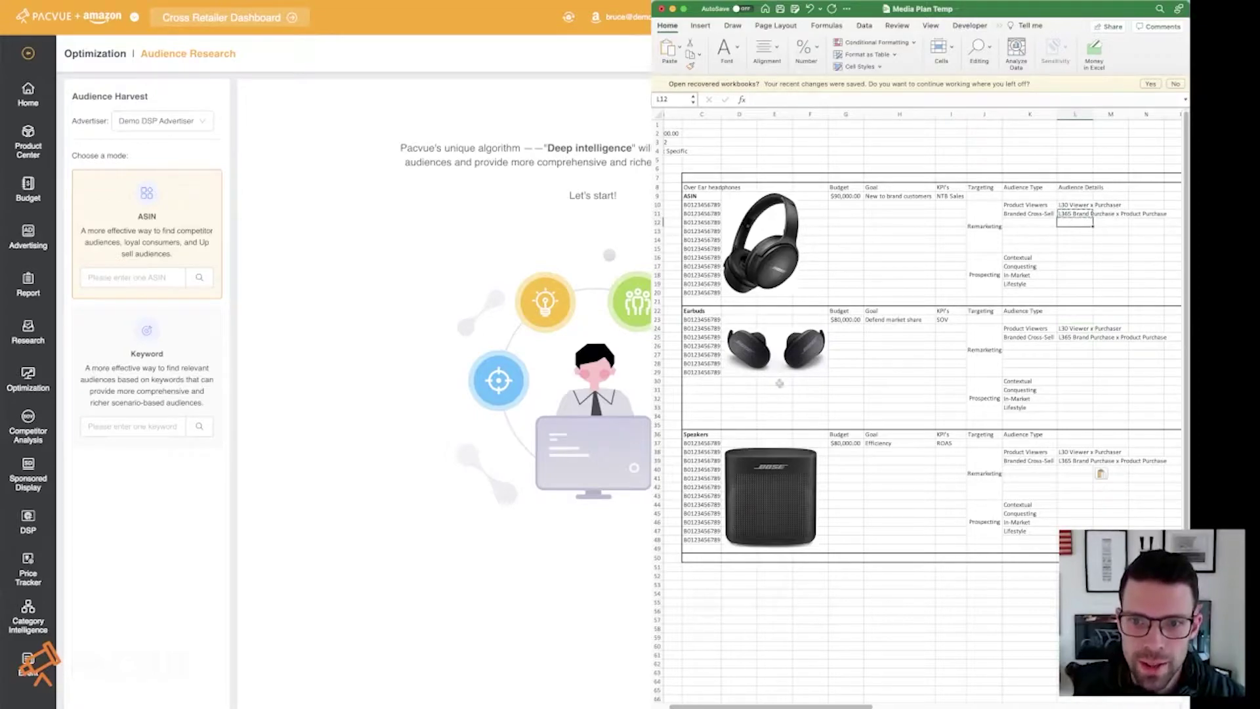
- Enter the headphones' Contextual and Lifestyle details, Over Ear Headphone and Electronics
click(1014, 257)
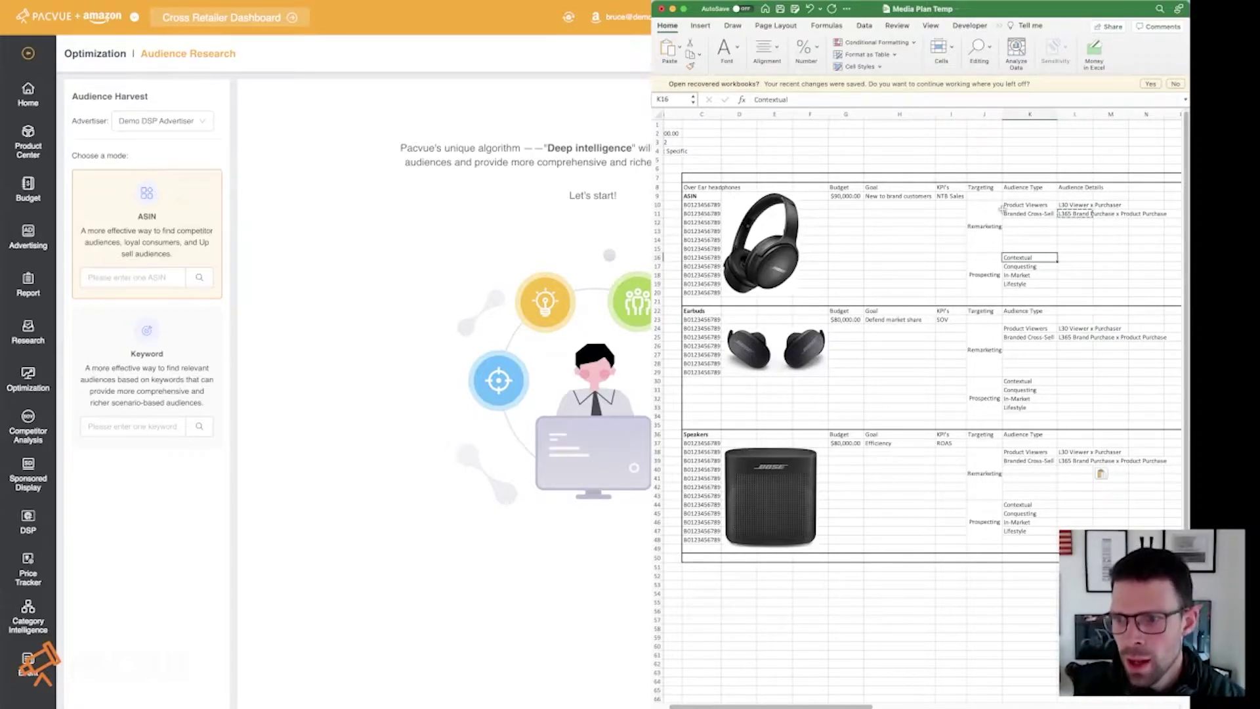
key(Right)
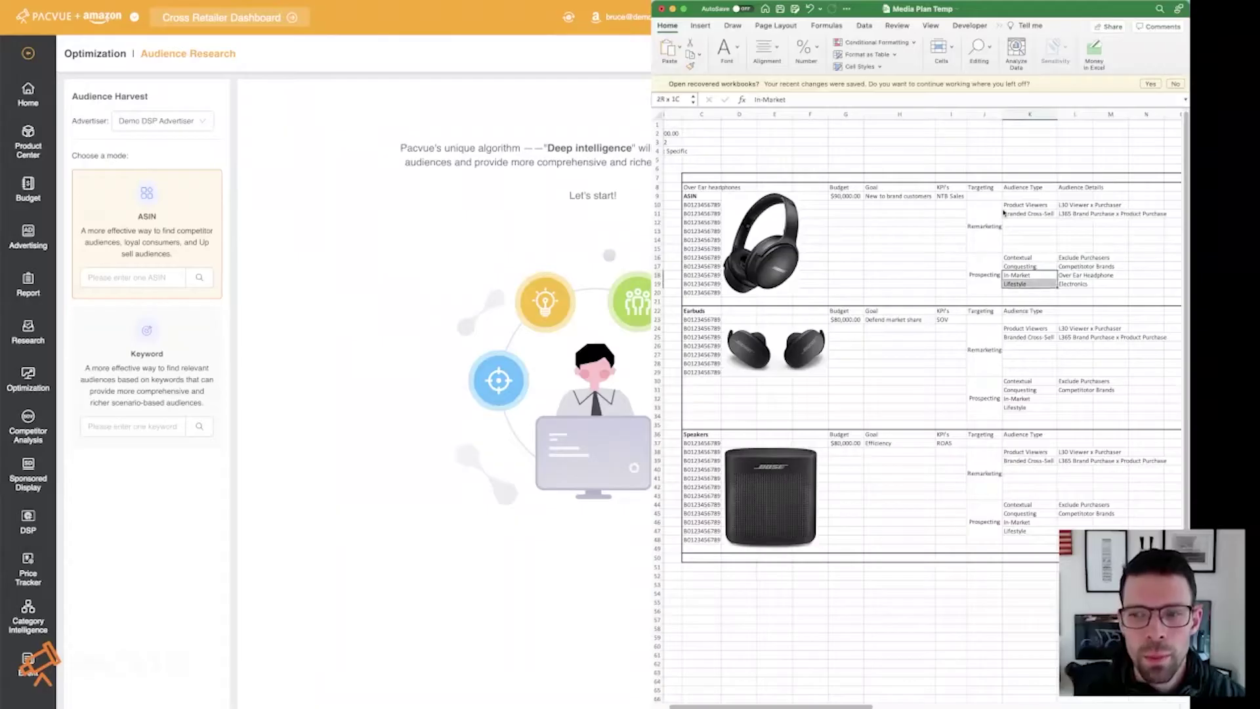
key(shift+Down)
key(shift+Right)
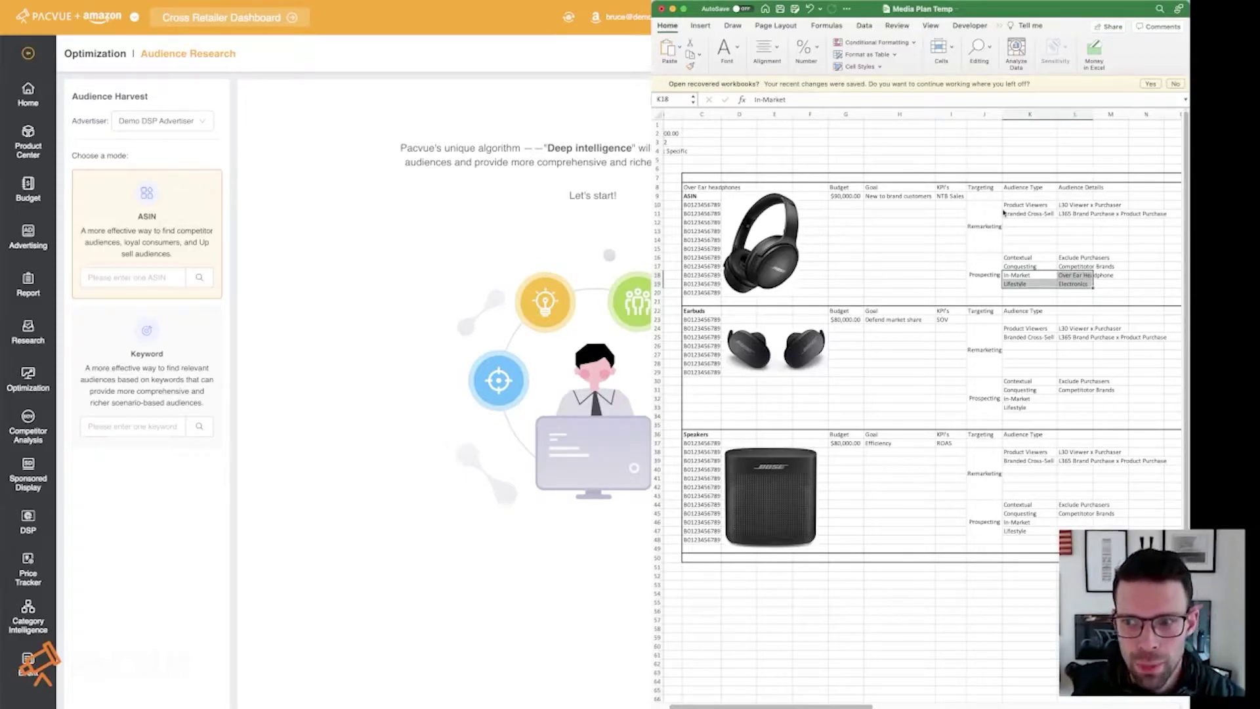
key(shift+Up)
key(shift+Left)
- Complete Earbuds and Portable speakers In-Market details and add a Creative heading in M8
key(shift+Right)
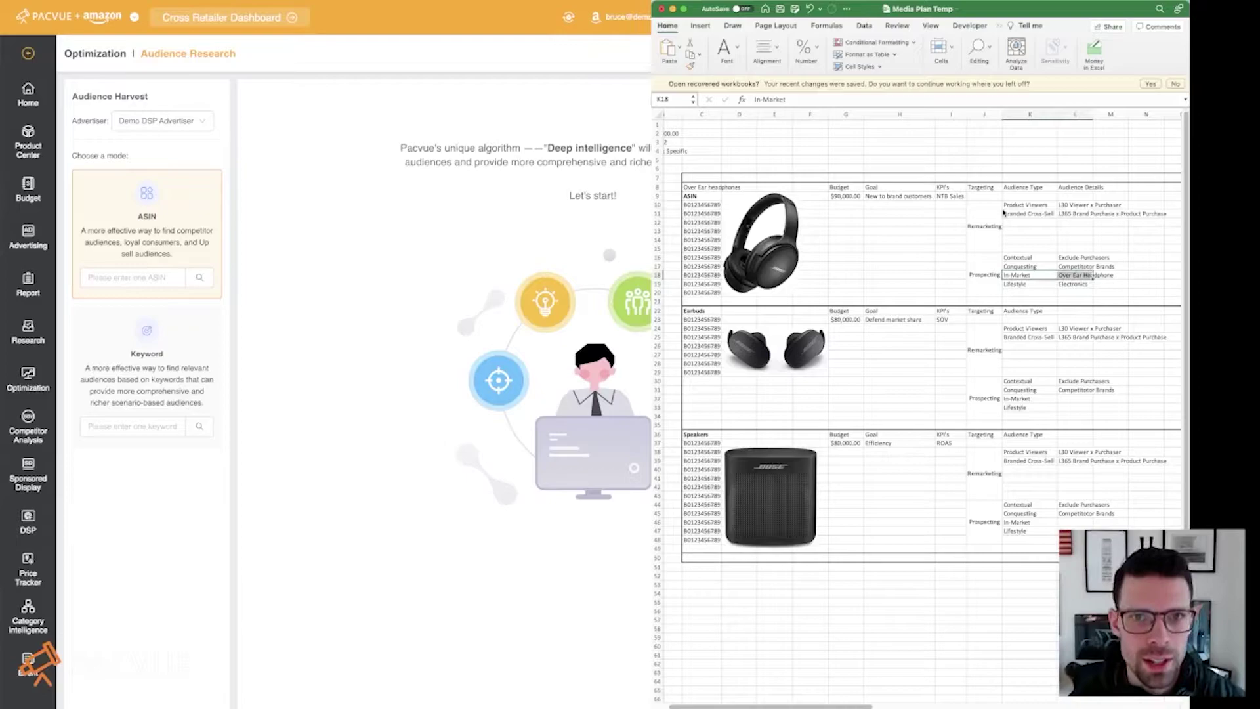
key(shift+Down)
key(shift+Up)
key(shift+Left)
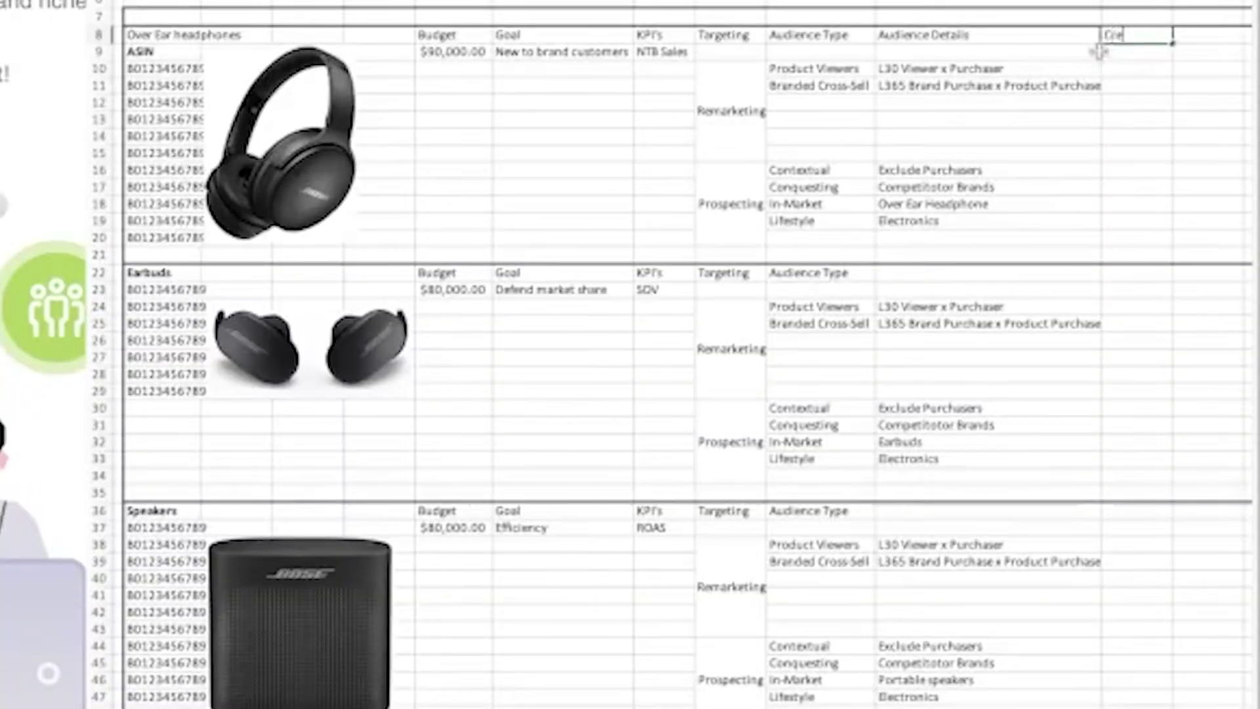
key(Return)
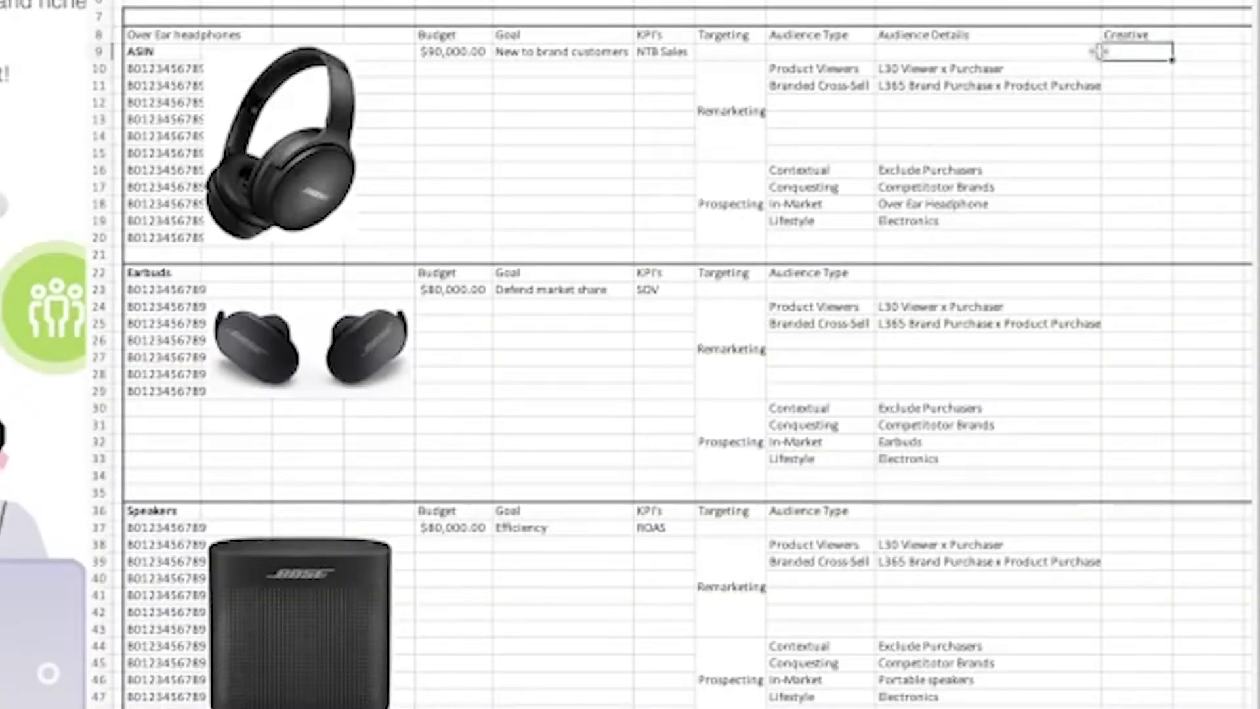
key(Return)
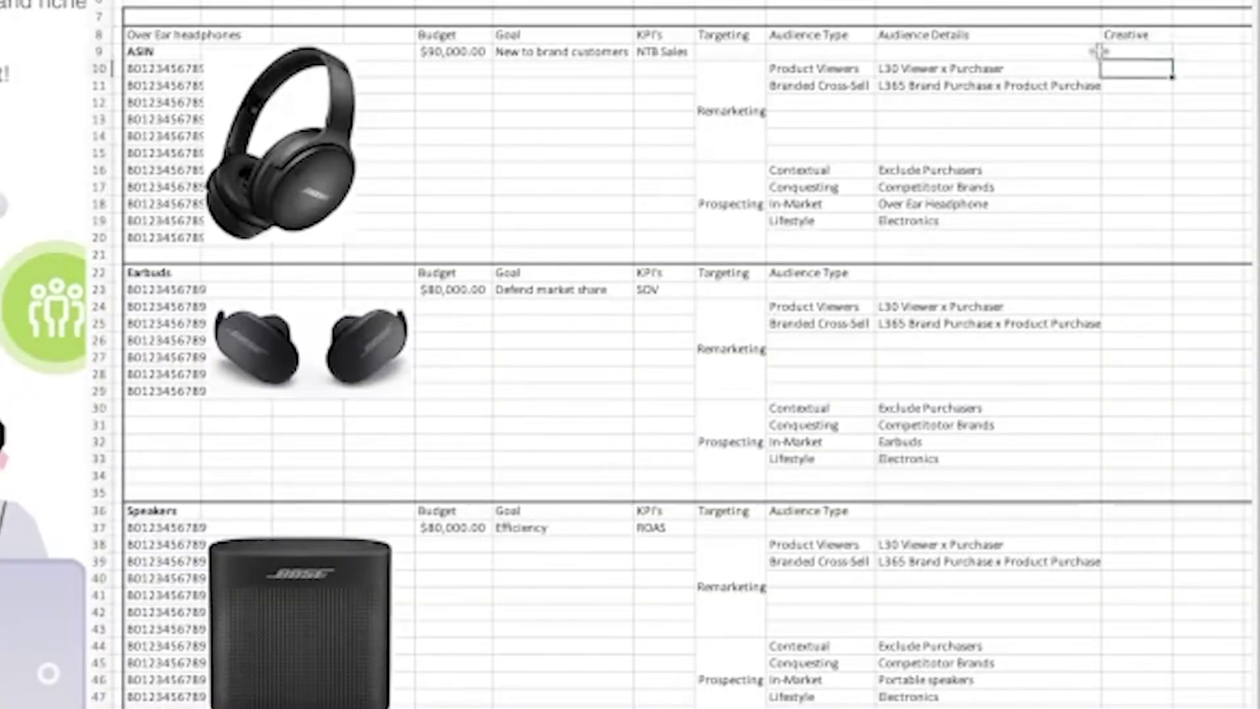
key(shift+Down)
key(shift+Down)
key(shift+Down)
key(shift+Down)
key(shift+Down)
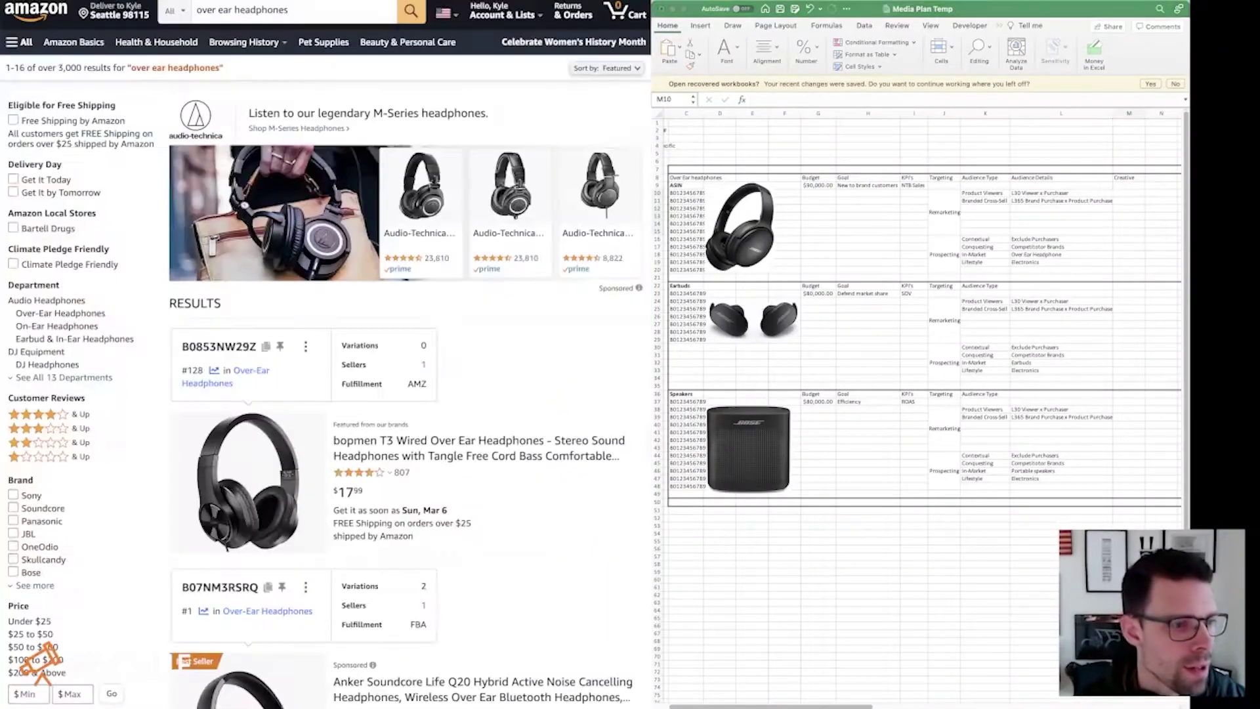
- Fill REC into the remarketing Creative cells of each section
scroll(353, 321, down, 10)
scroll(352, 321, down, 10)
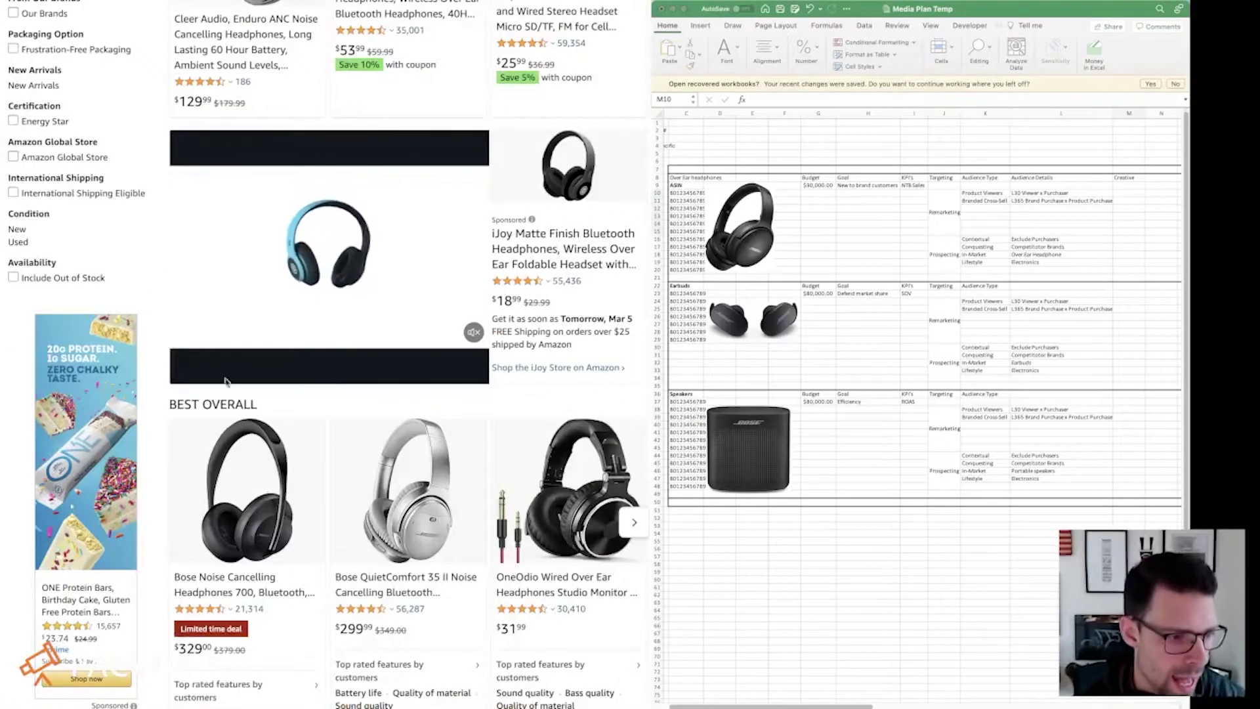
scroll(197, 525, down, 1)
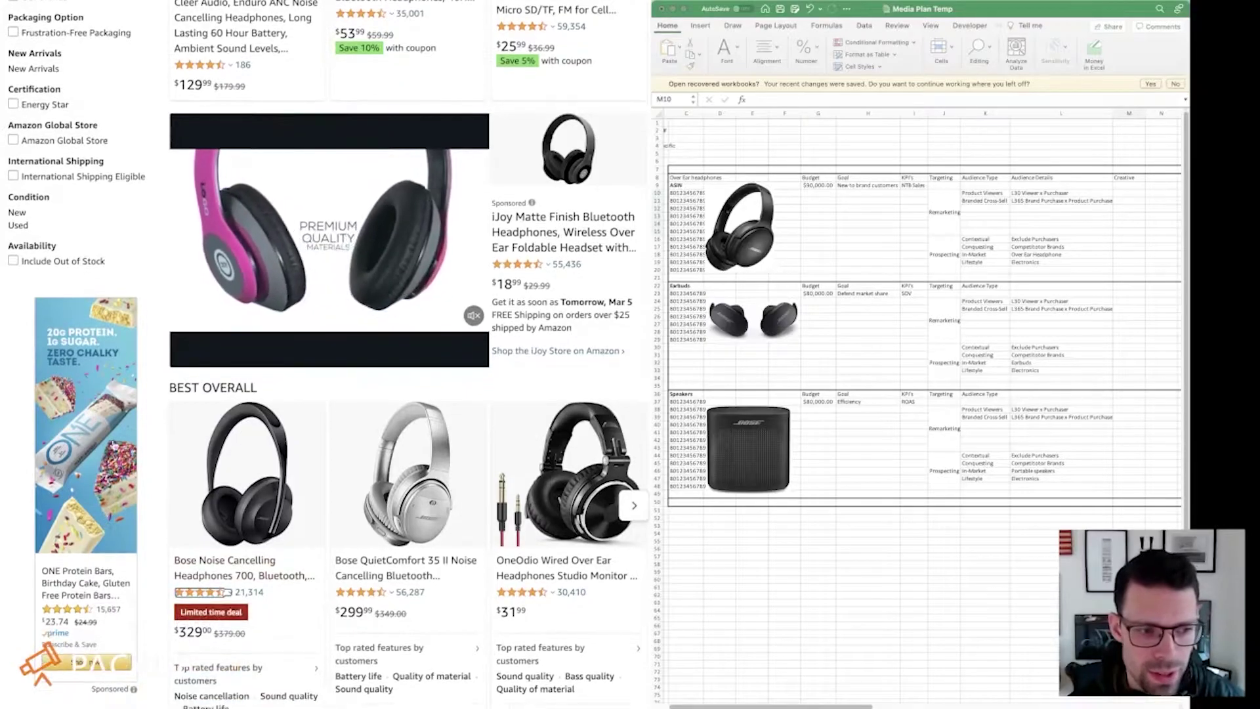
scroll(329, 354, down, 1)
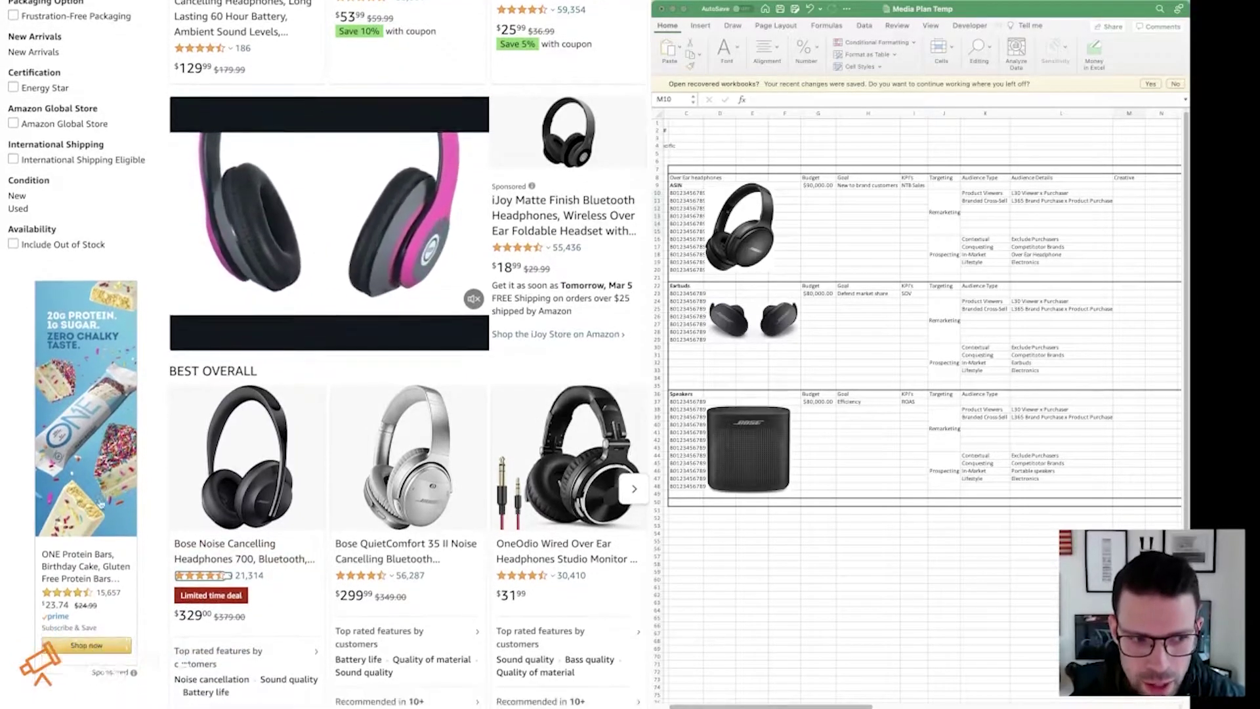
scroll(242, 320, down, 1)
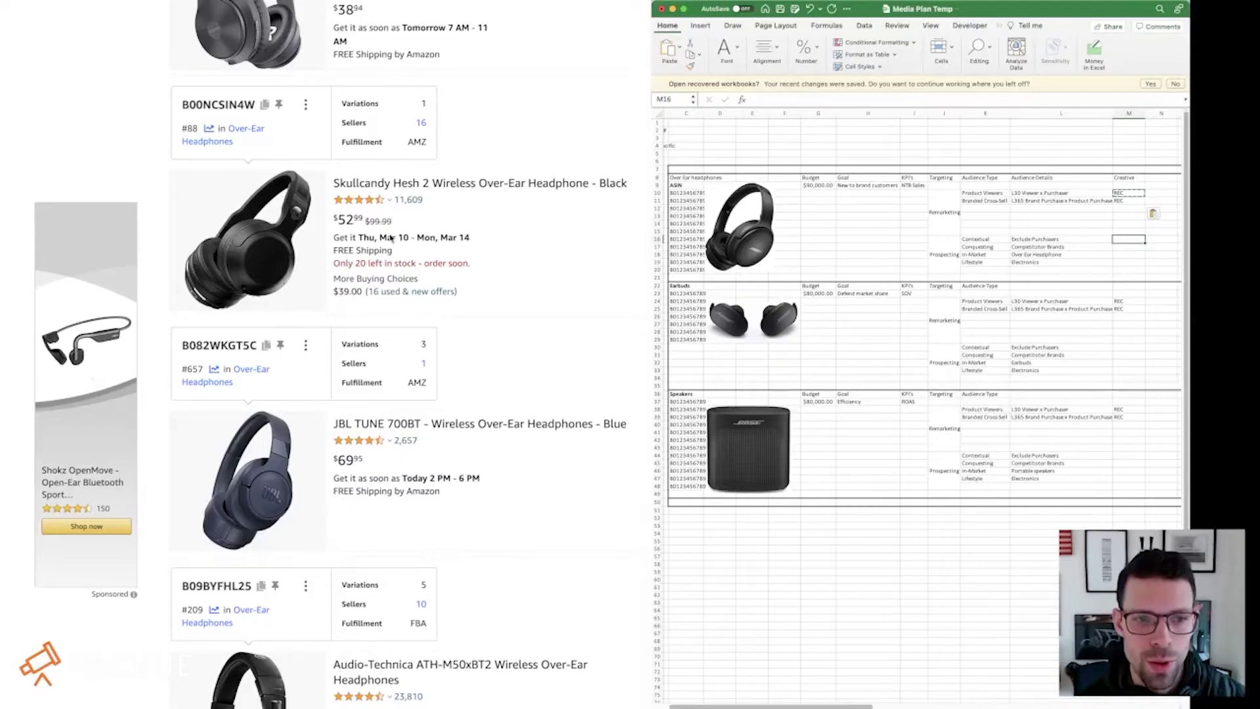
scroll(194, 261, up, 10)
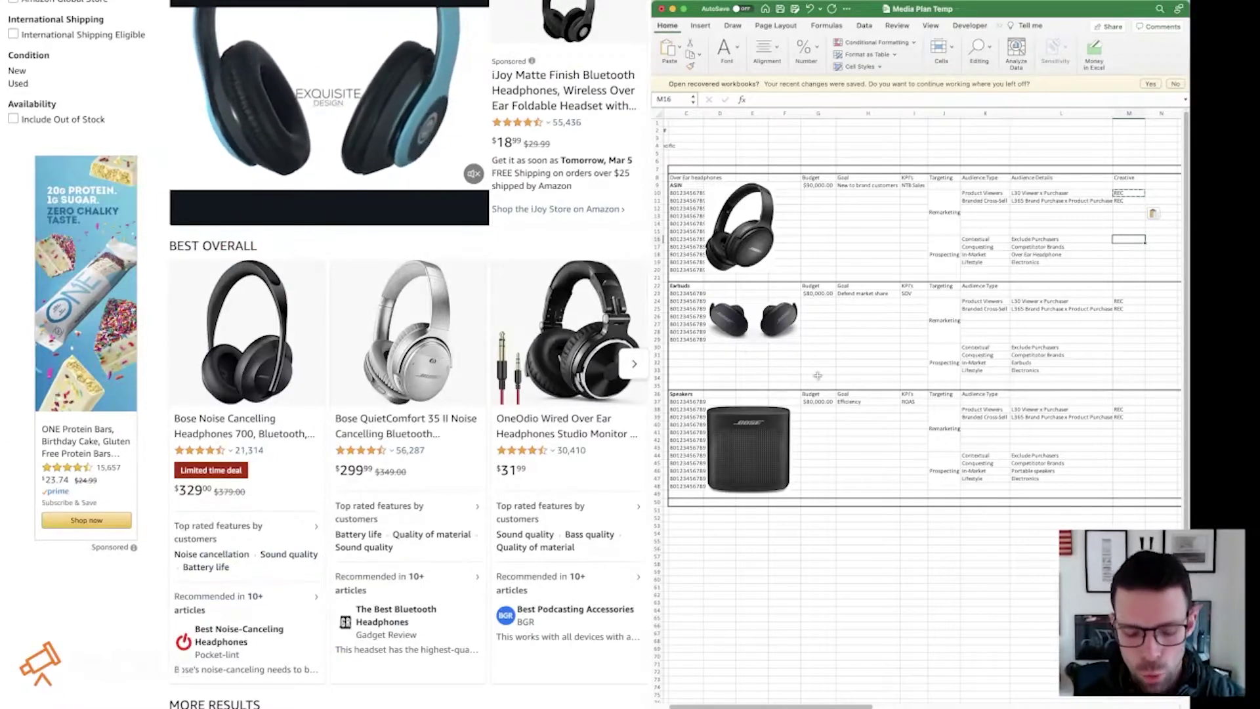
- Enter Custom REC for the Contextual audience and paste it into the other prospecting rows
text(Custom REC)
key(Return)
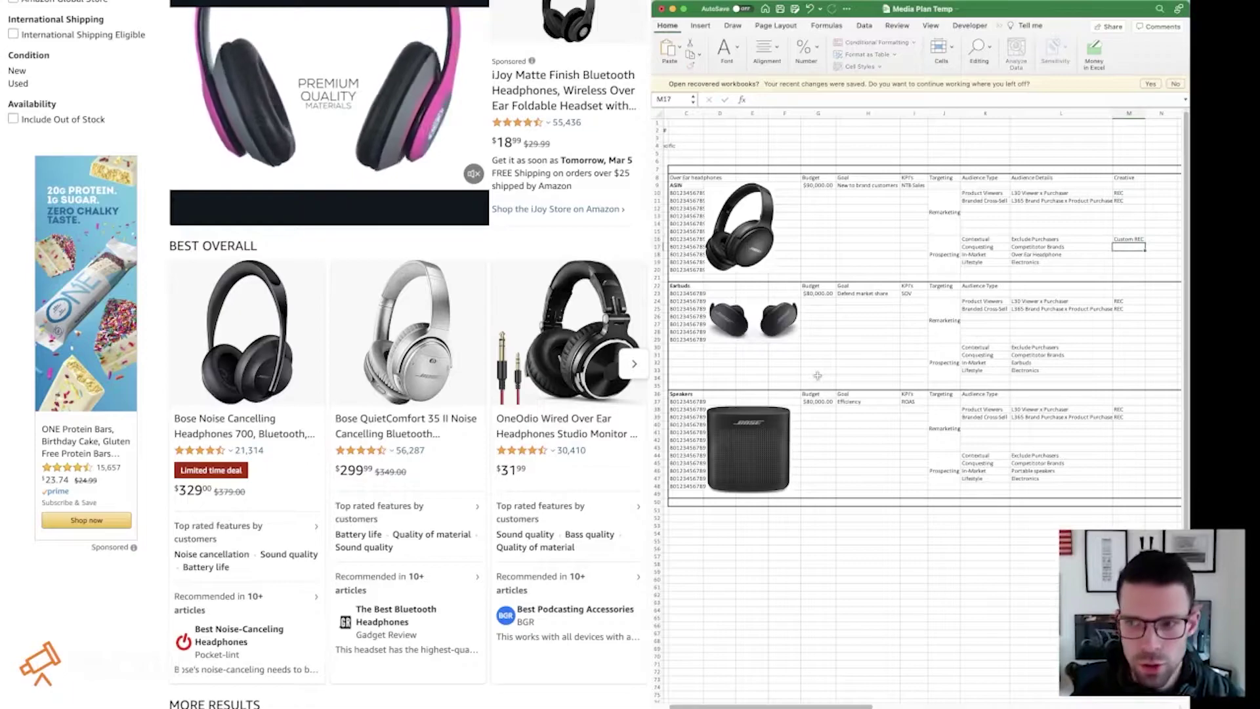
key(Up)
key(ctrl+c)
key(Down)
key(shift+Down)
key(shift+Down)
key(ctrl+v)
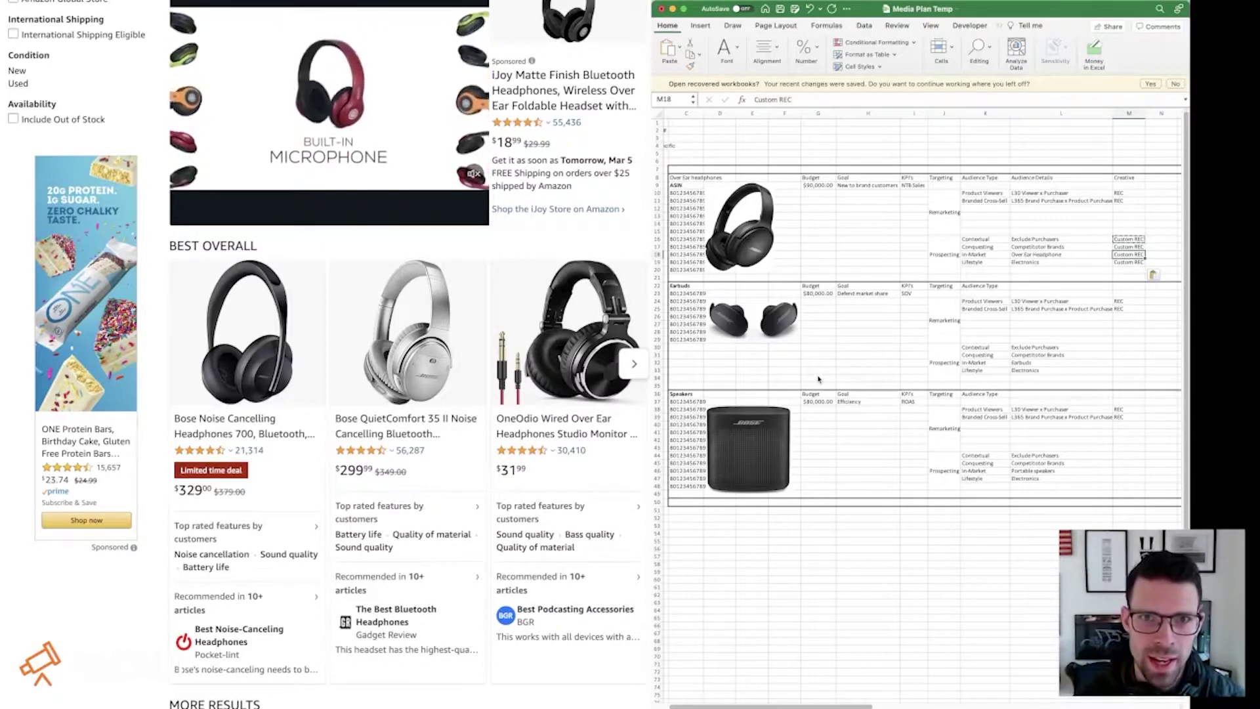
key(Down)
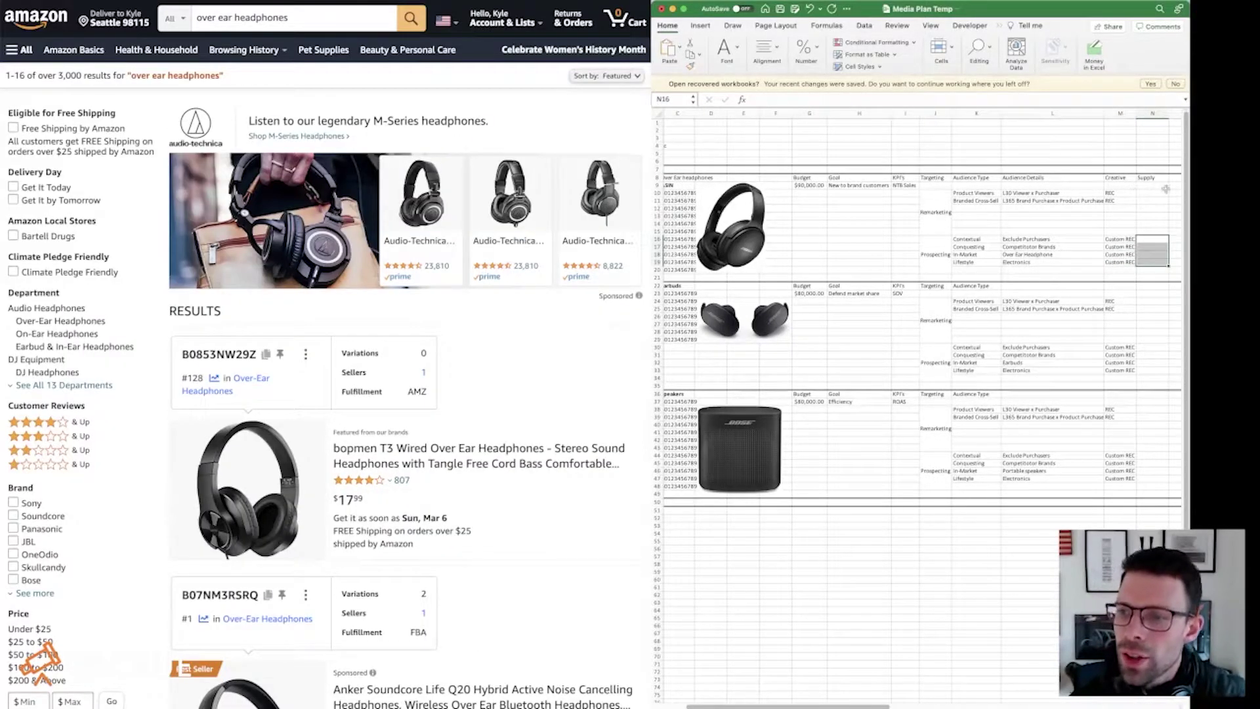
- Fill the Supply cells, starting with headphones rows 10–19, with Amazon O&O
click(1164, 186)
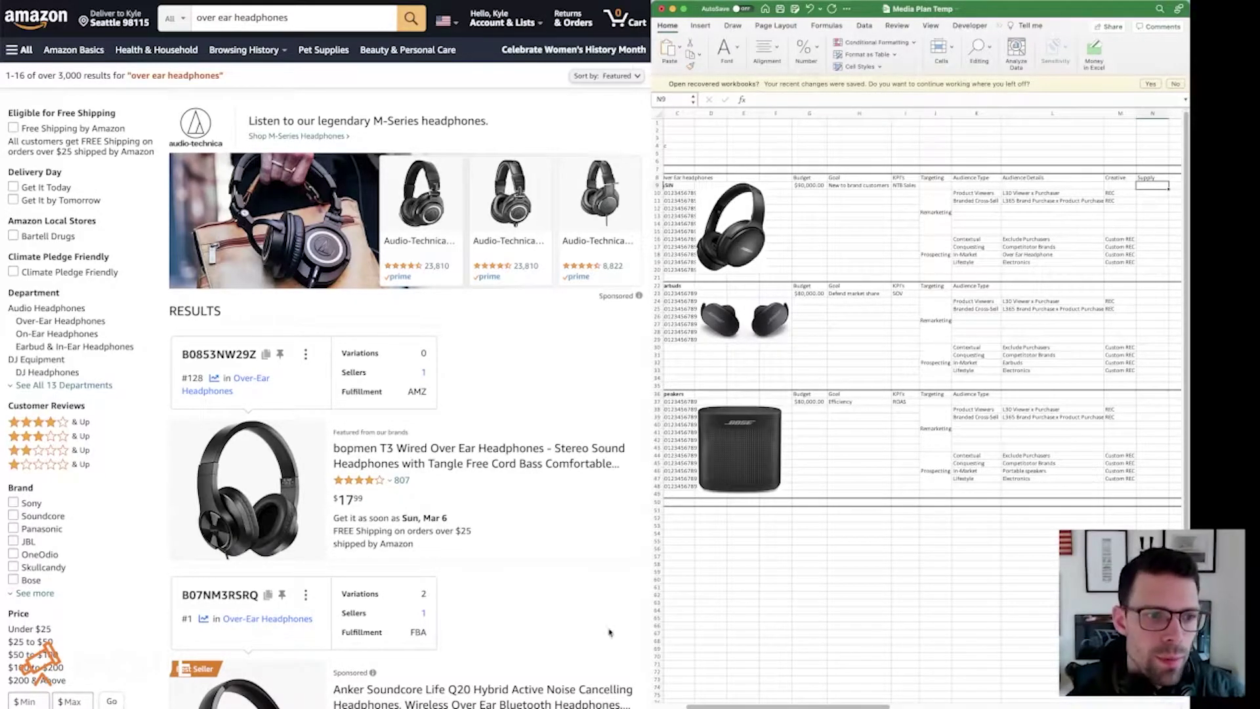
scroll(610, 632, down, 20)
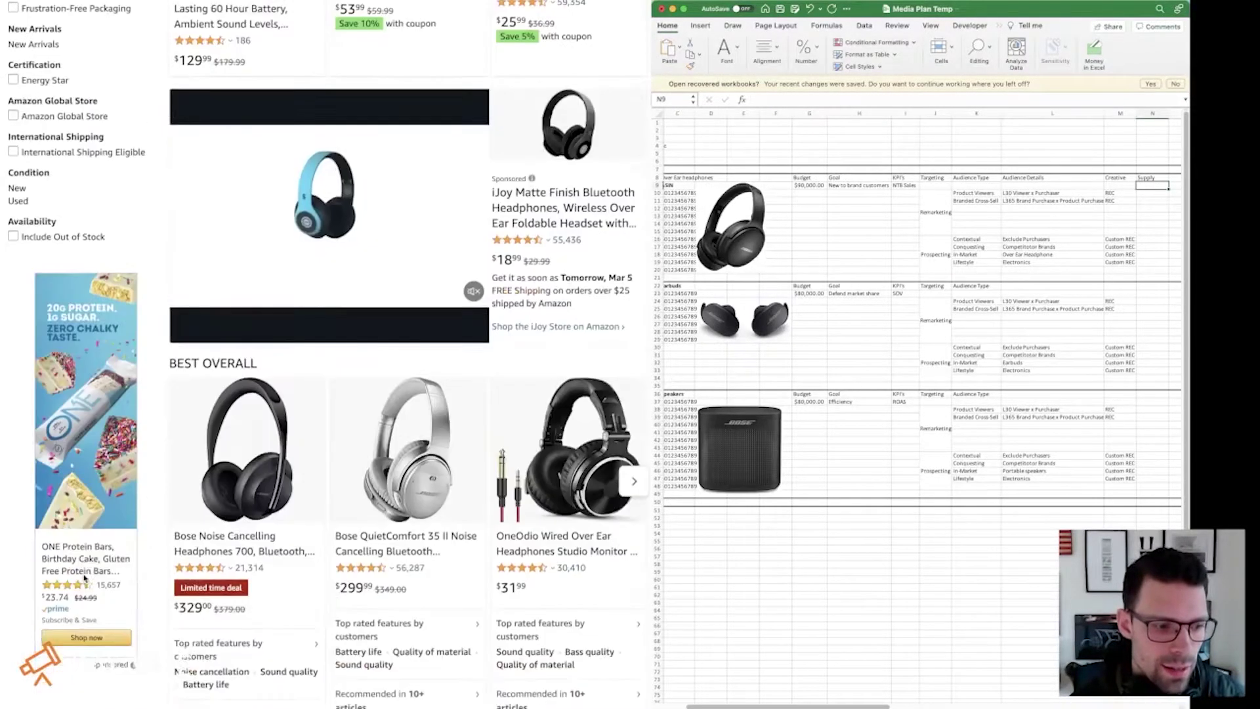
scroll(84, 578, up, 1)
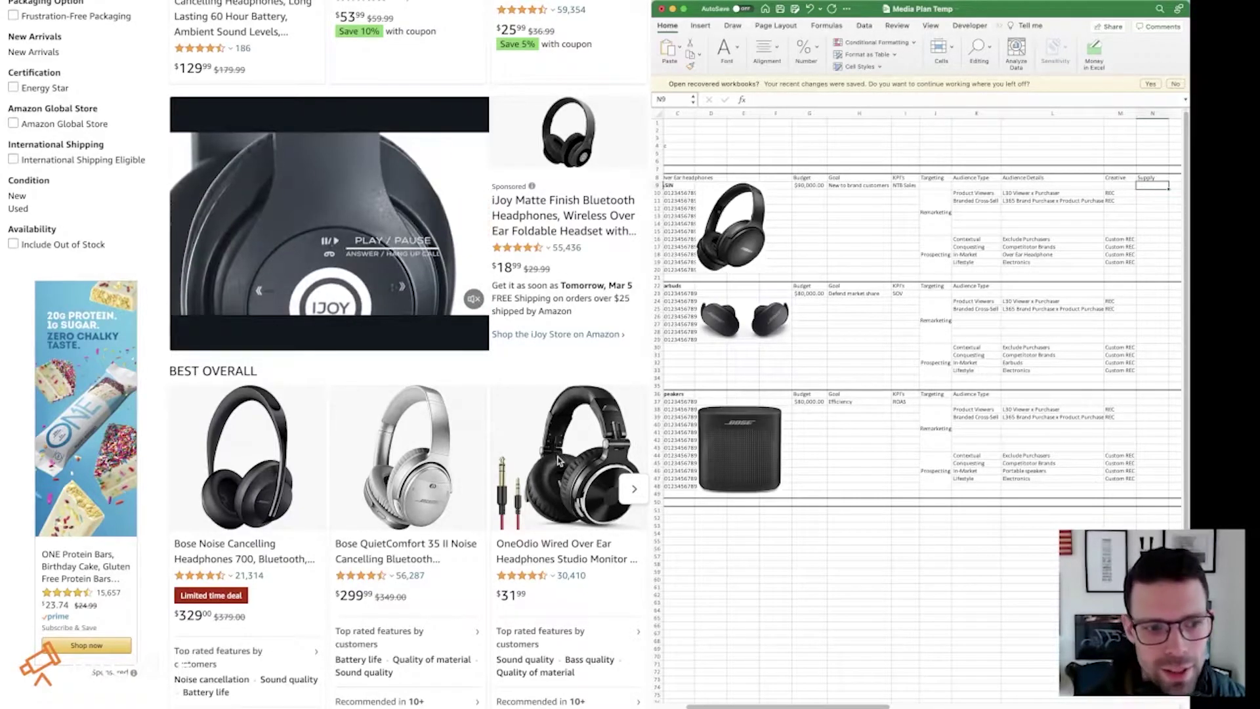
key(shift+Down)
key(shift+Down)
key(shift+Down)
key(shift+Down)
key(shift+Down)
key(shift+Down)
key(shift+Down)
key(shift+Down)
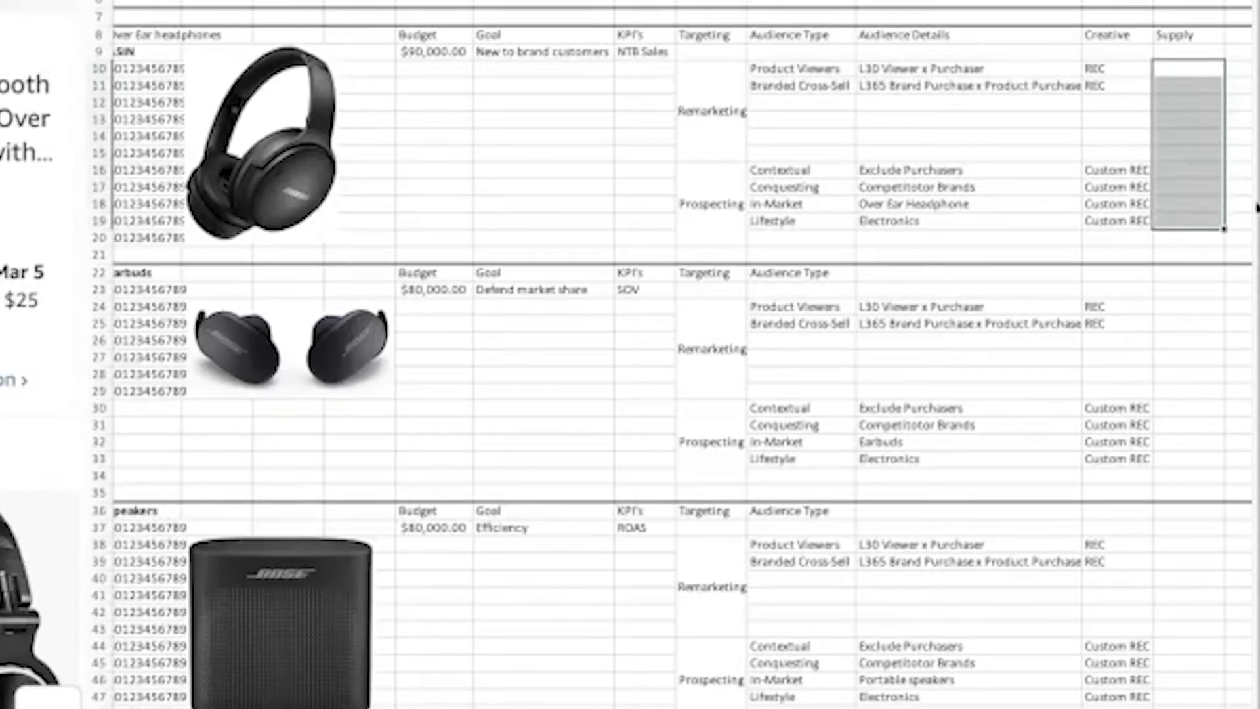
click(1187, 71)
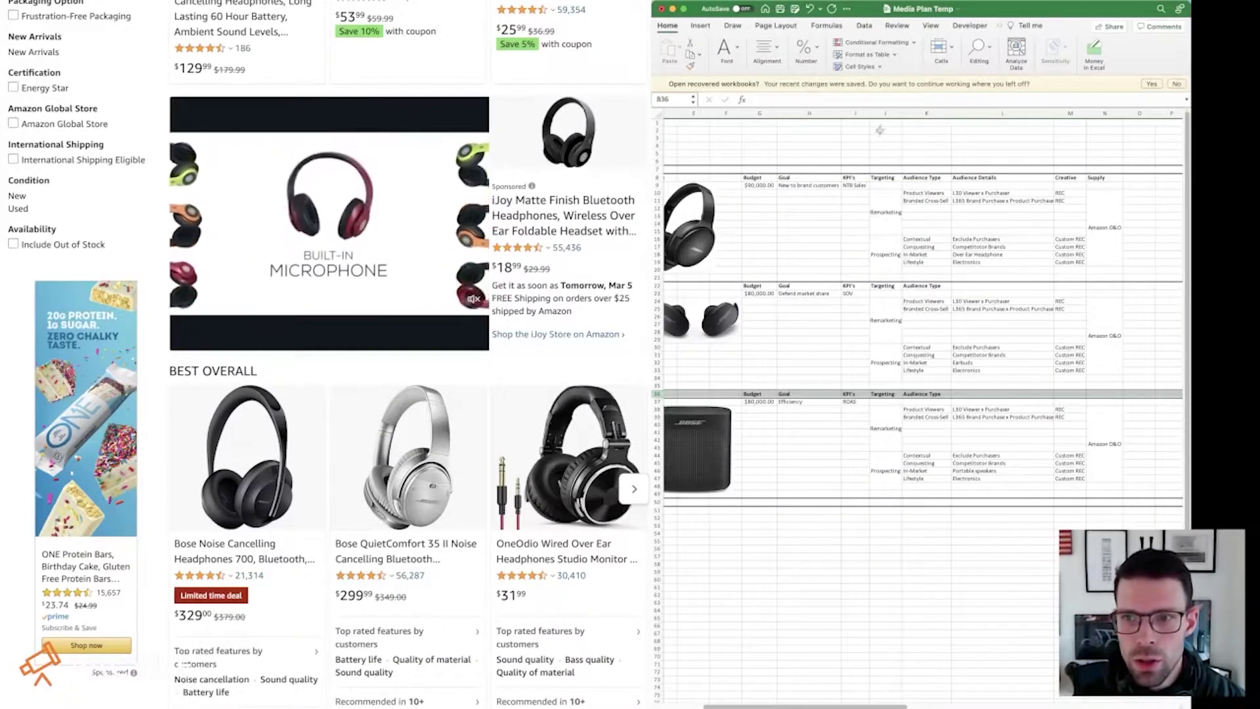
- Insert a column before Targeting, head it 'Budget Allocation' in J8, and autofit its width
right_click(885, 117)
click(901, 180)
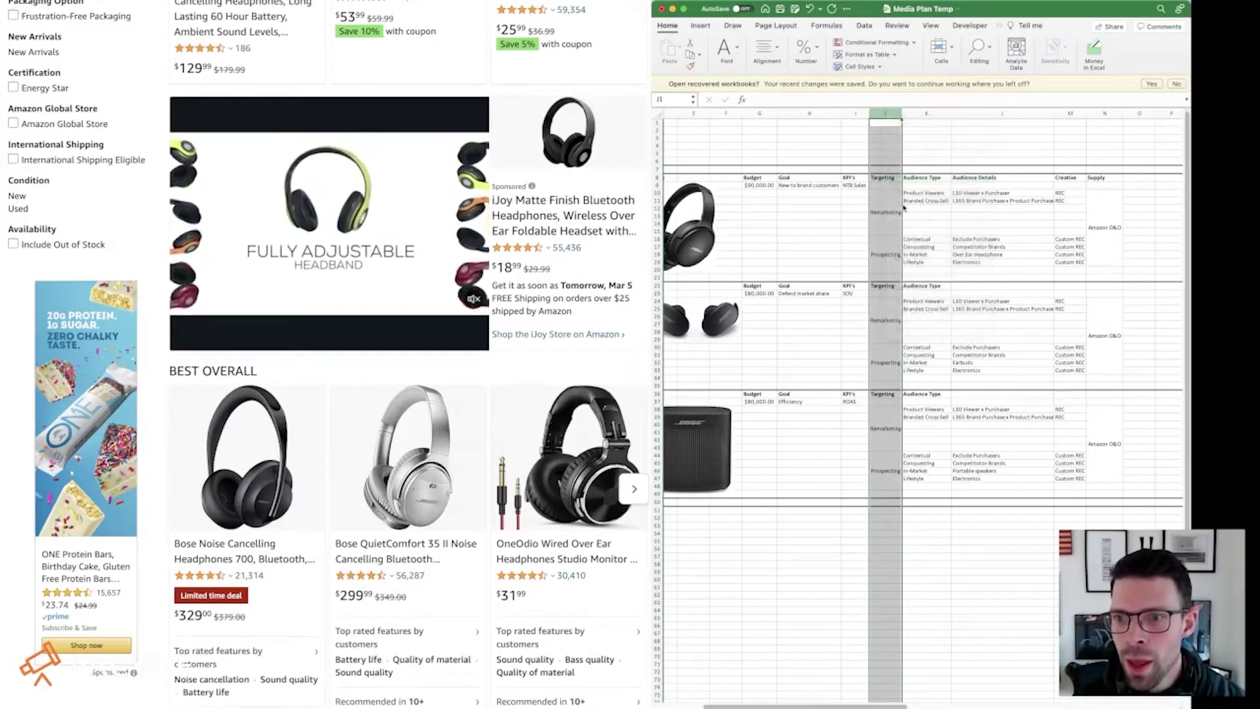
click(883, 178)
text(Bud)
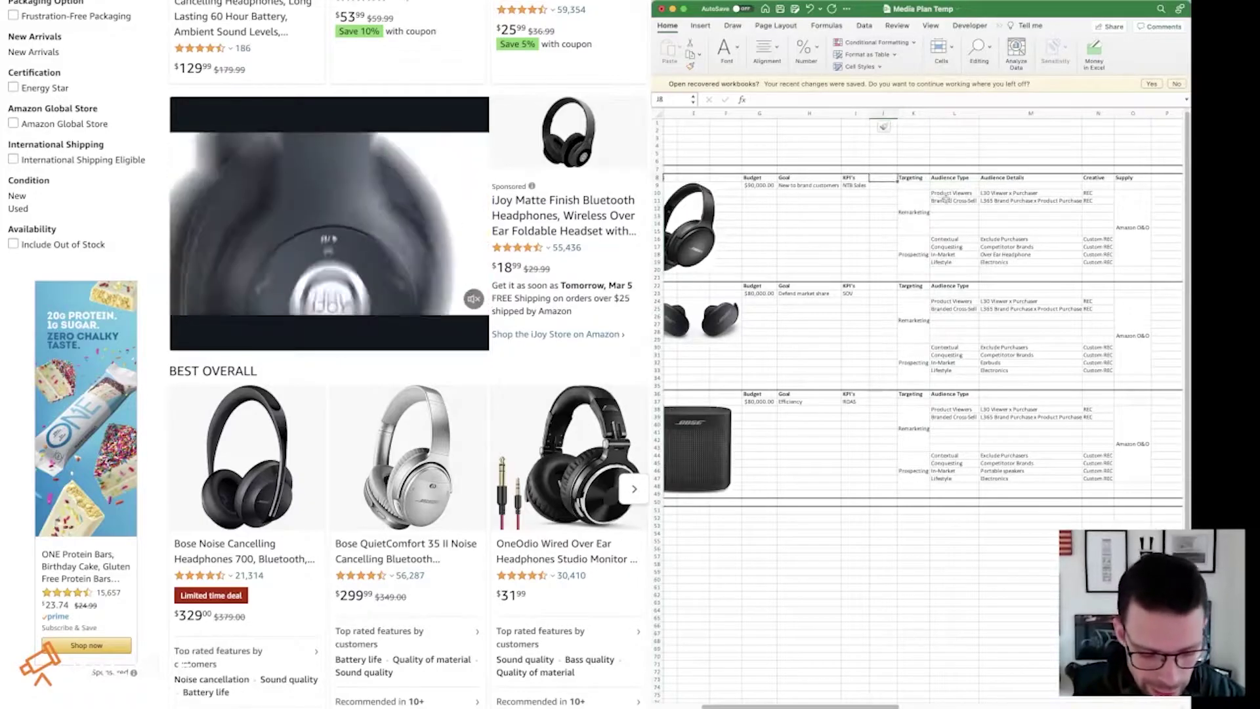
text(get All)
key(Return)
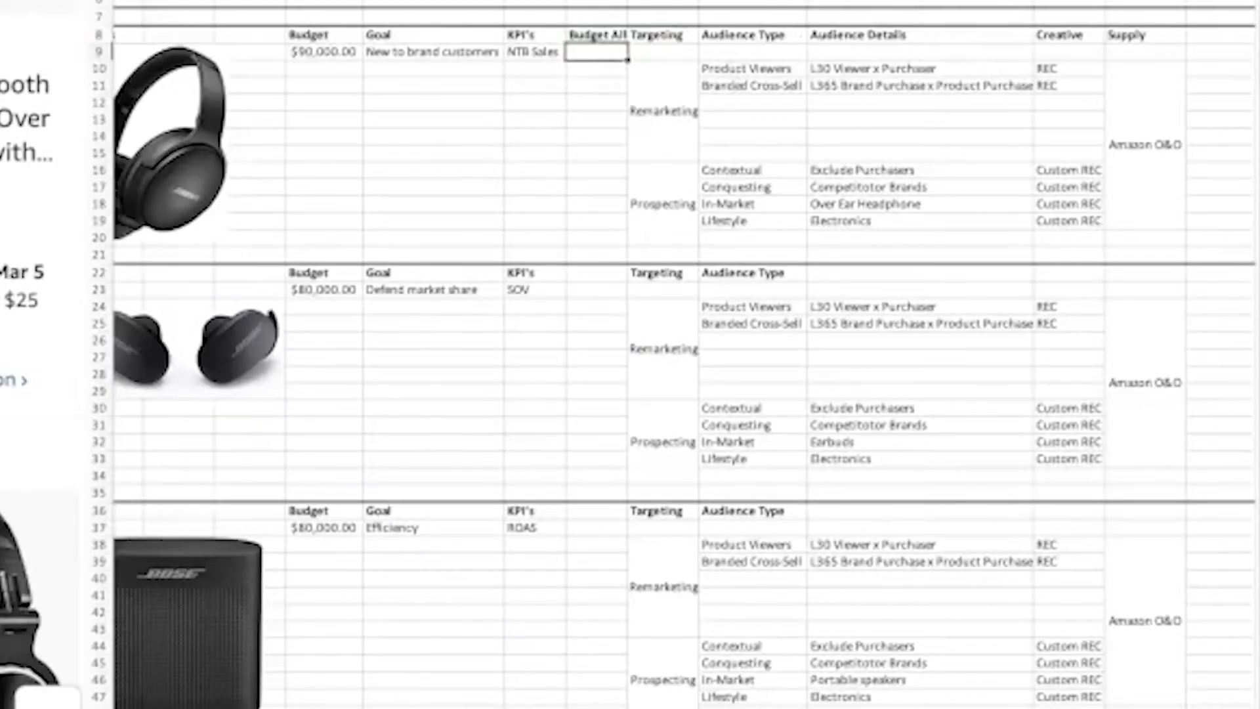
key(alt+h)
key(o)
key(i)
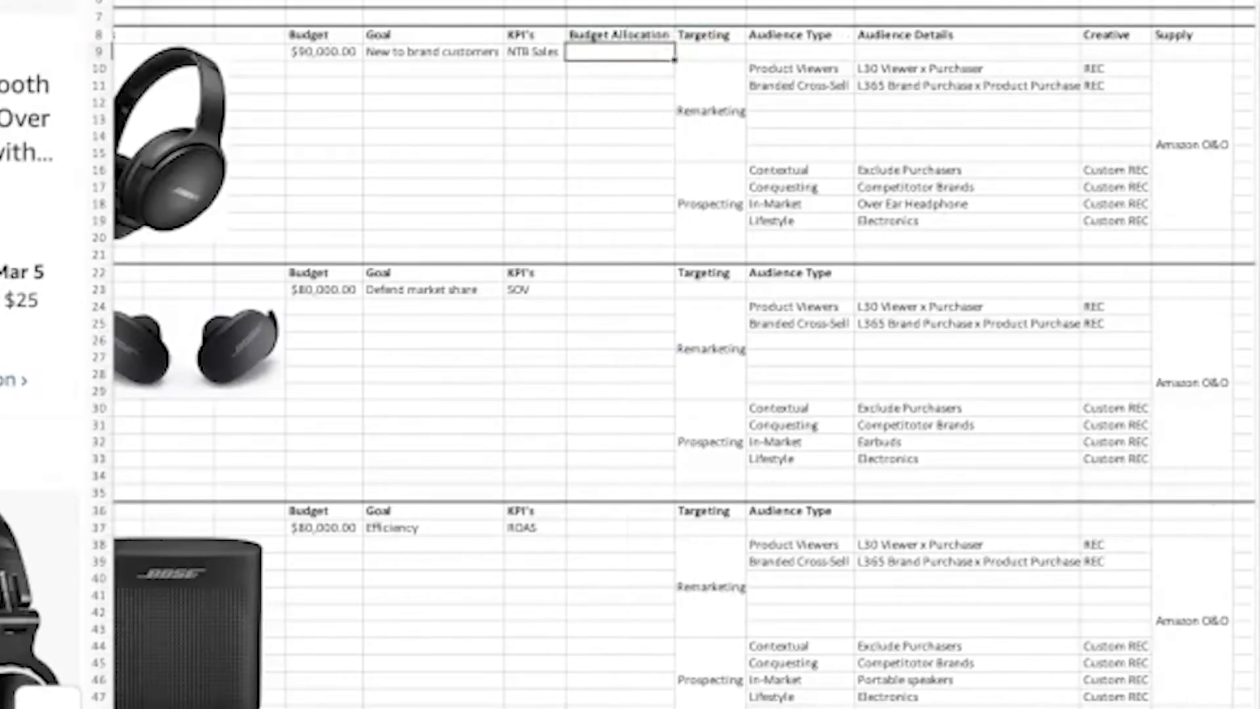
- Enter the headphones allocations: $72,000 prospecting in J18 and $18,000 remarketing in J13
drag(654, 74, 664, 164)
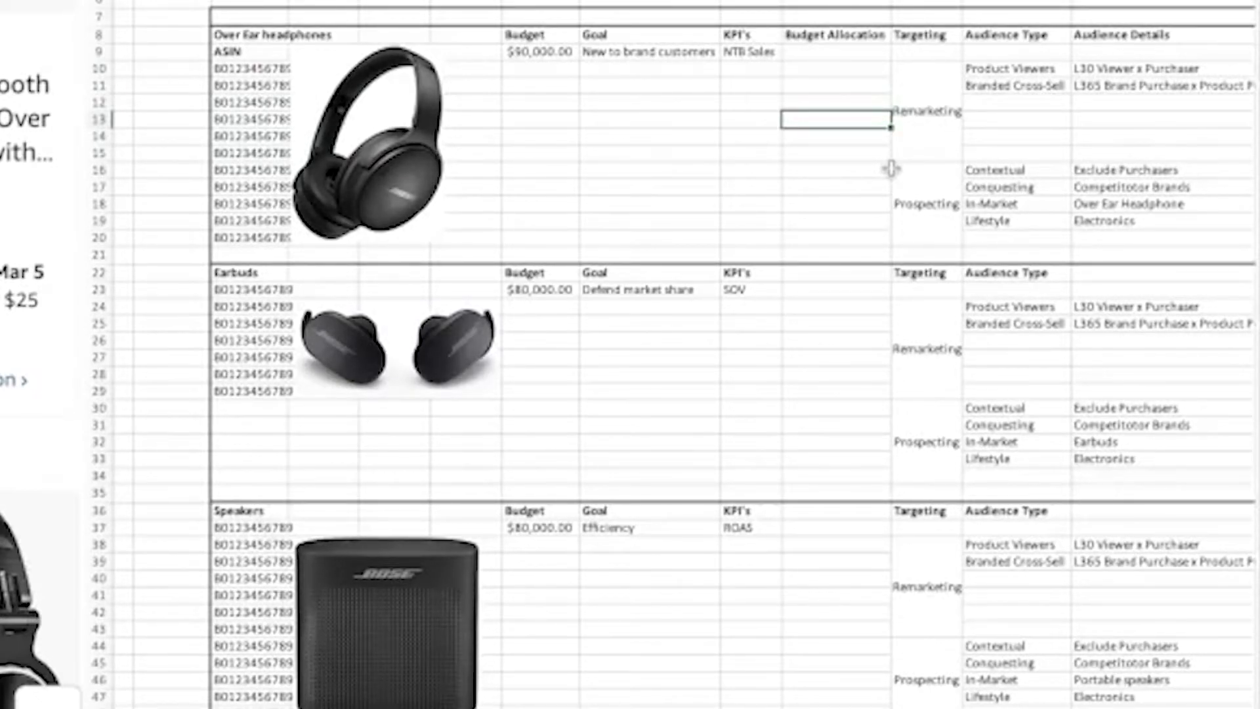
drag(845, 170, 841, 235)
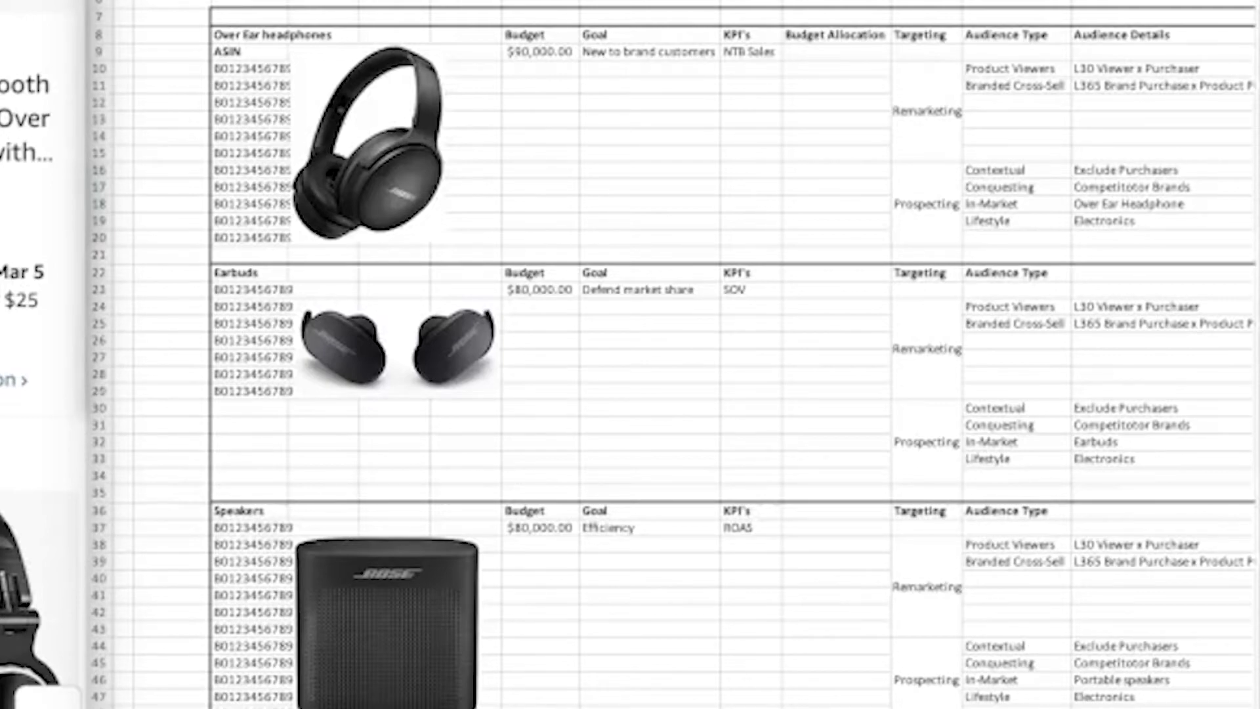
drag(854, 174, 895, 229)
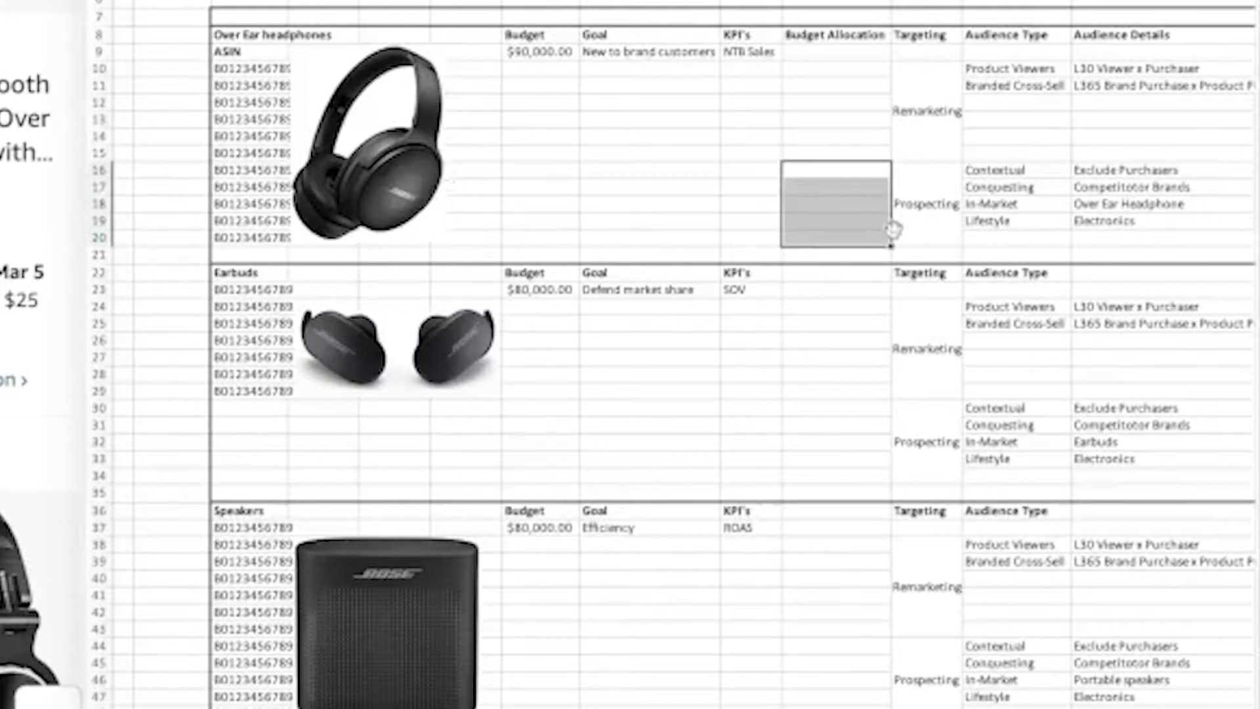
click(858, 206)
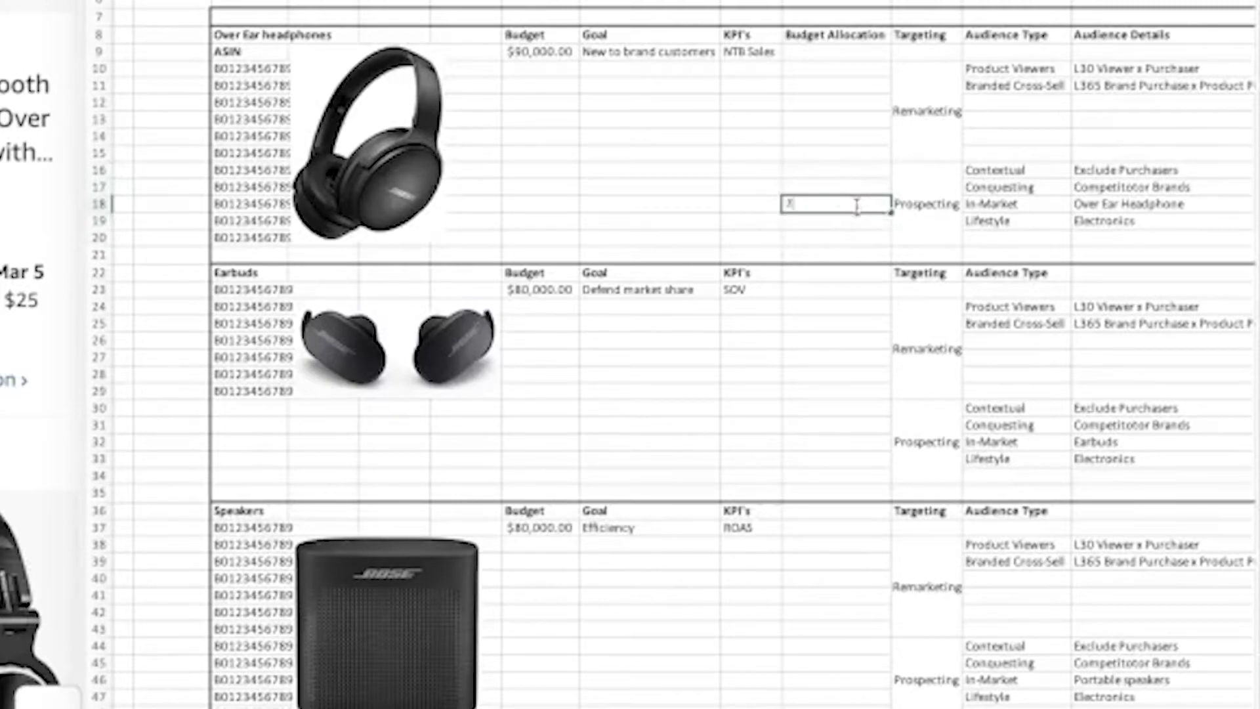
key(ctrl+Return)
key(Up)
key(Up)
key(Up)
key(Up)
key(Up)
key(Up)
key(Down)
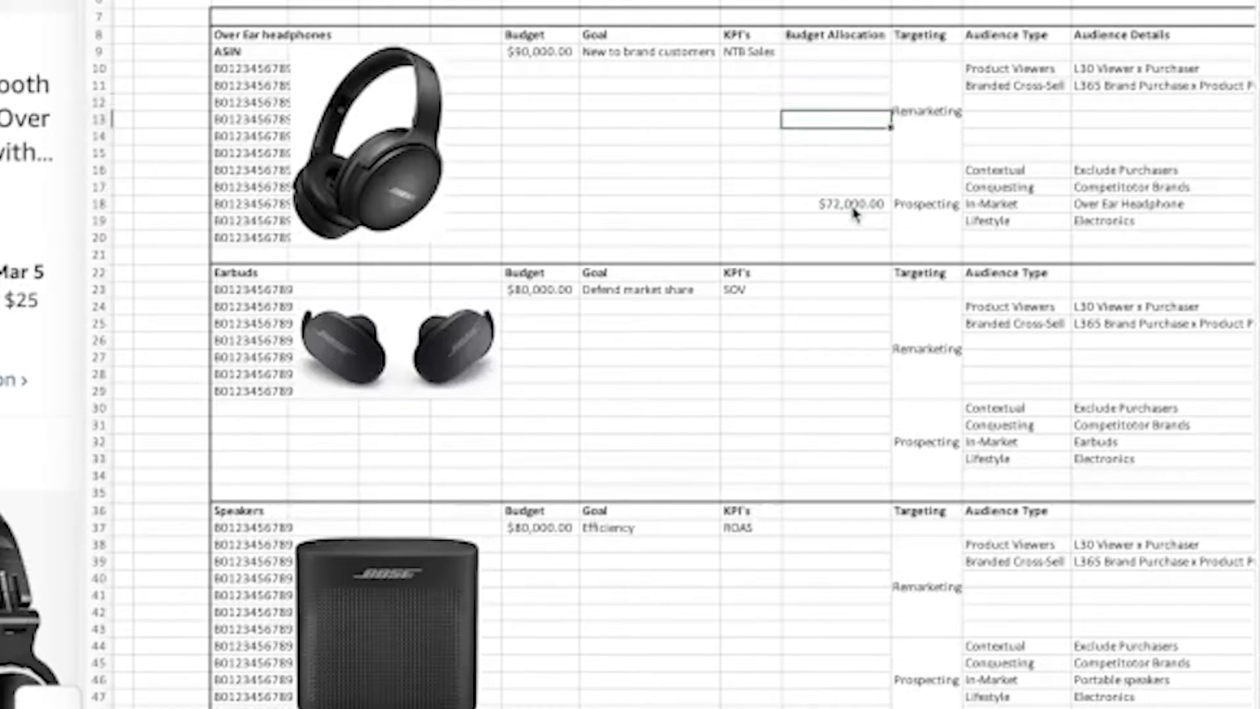
text(18000)
key(ctrl+Return)
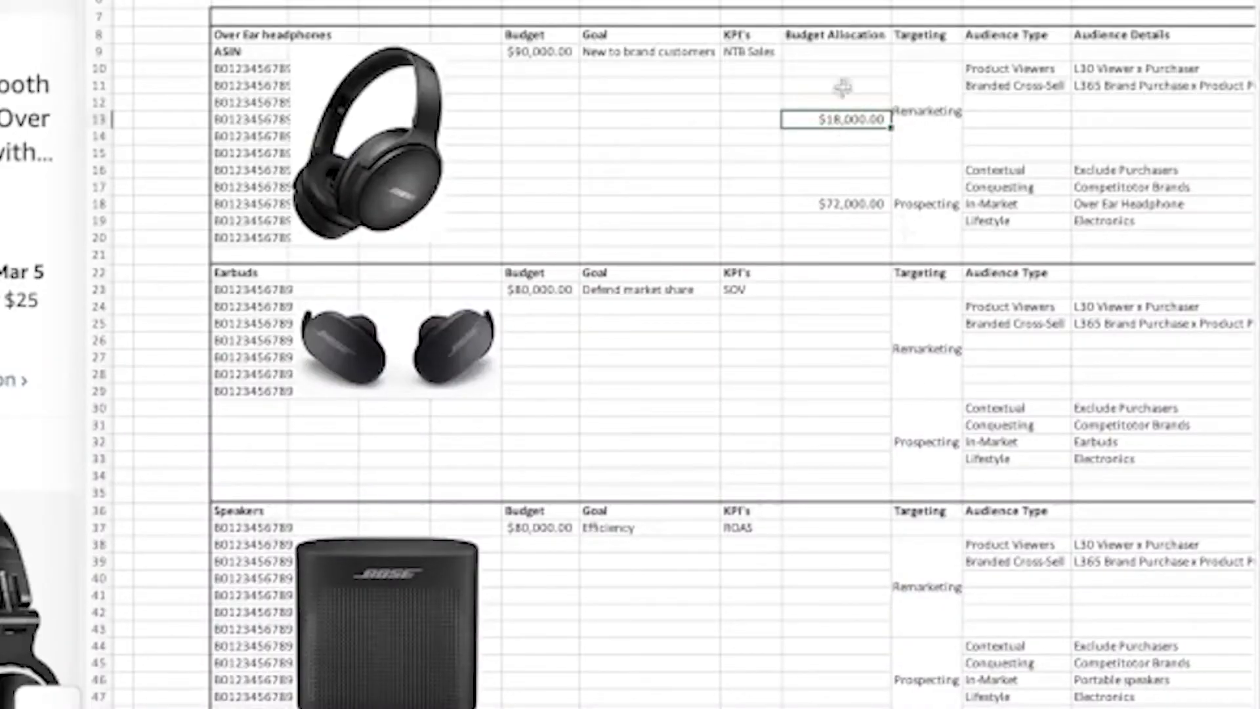
- Give earbuds $40,000 for both remarketing and prospecting, merging each allocation block
click(837, 306)
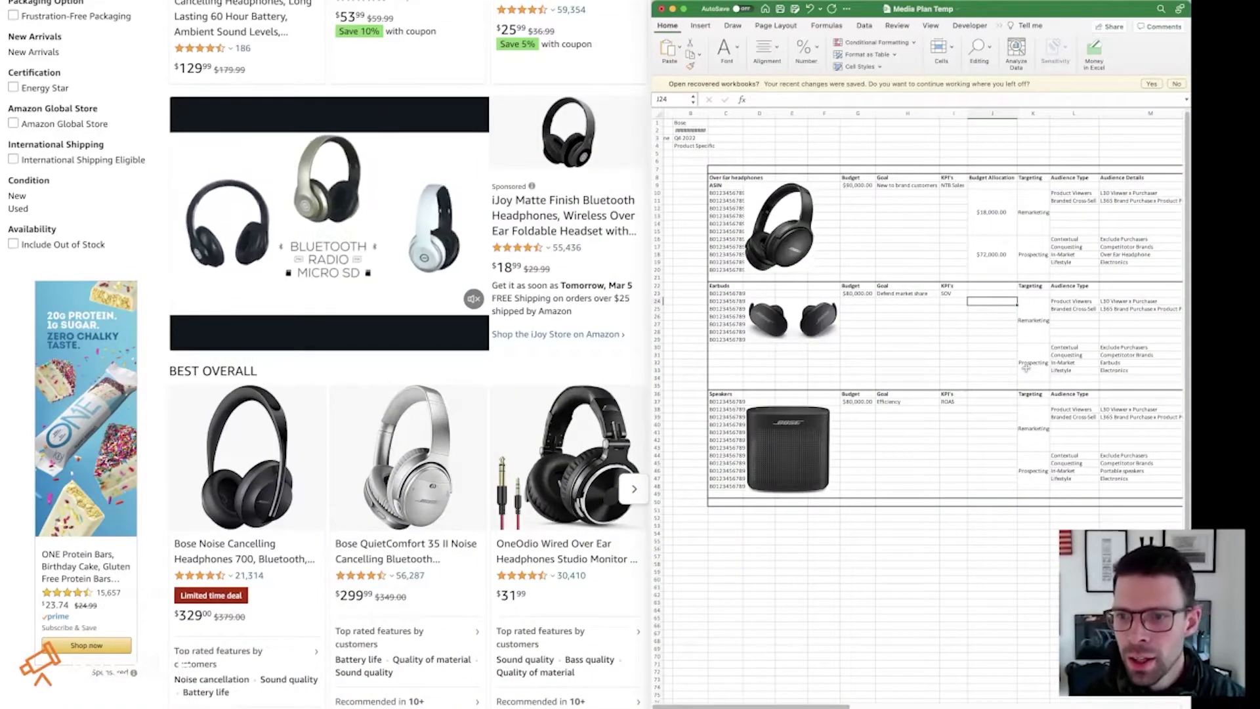
key(Down)
key(Down)
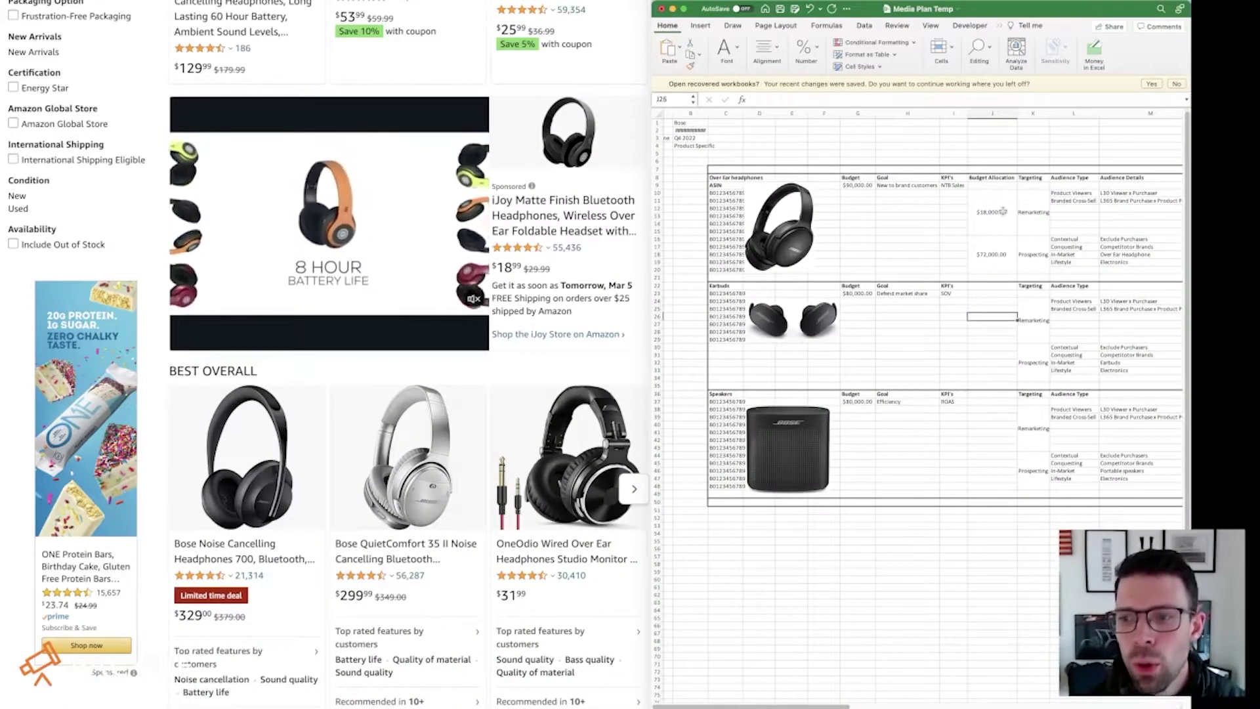
text(400000.00)
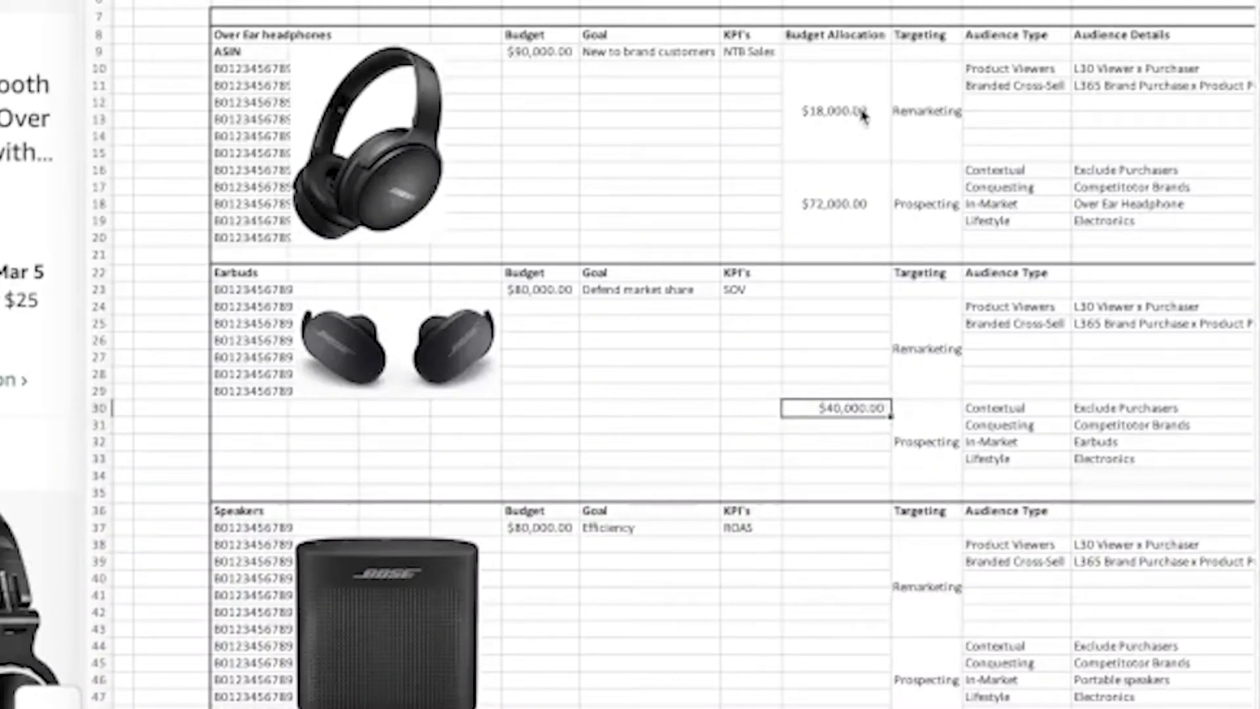
key(ctrl+c)
key(Up)
key(Up)
key(Up)
key(Up)
key(Up)
key(Up)
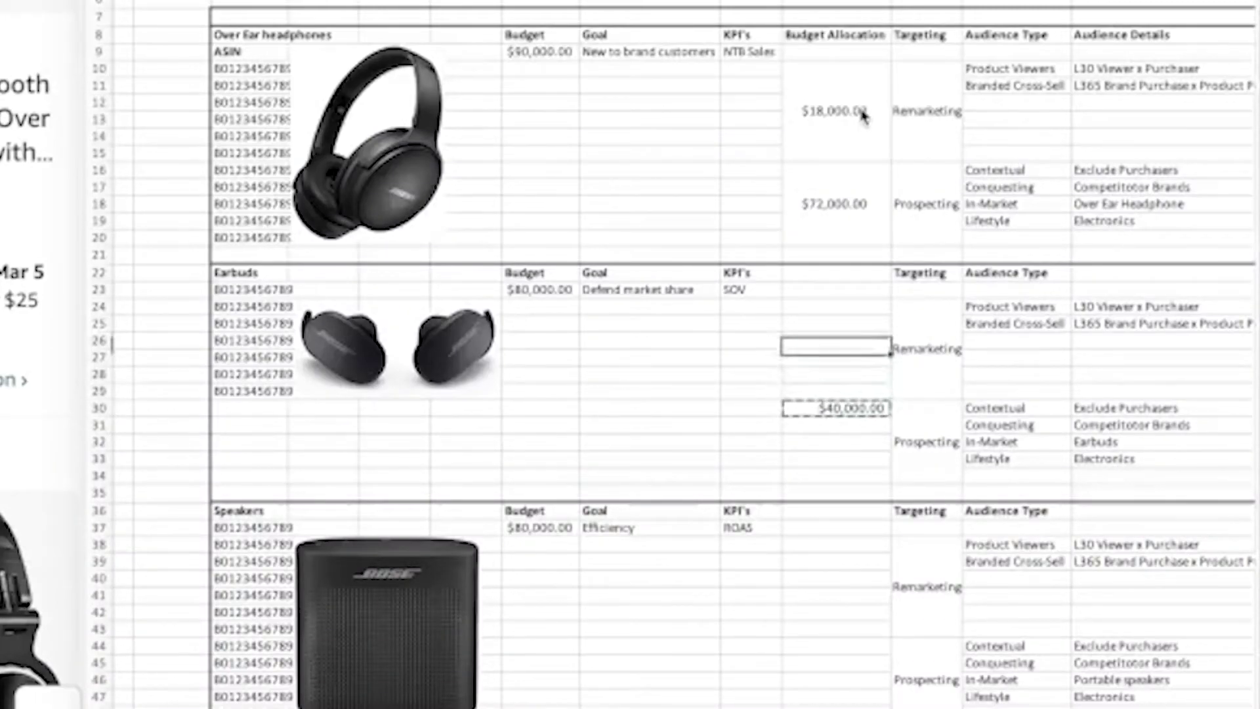
key(ctrl+v)
key(Right)
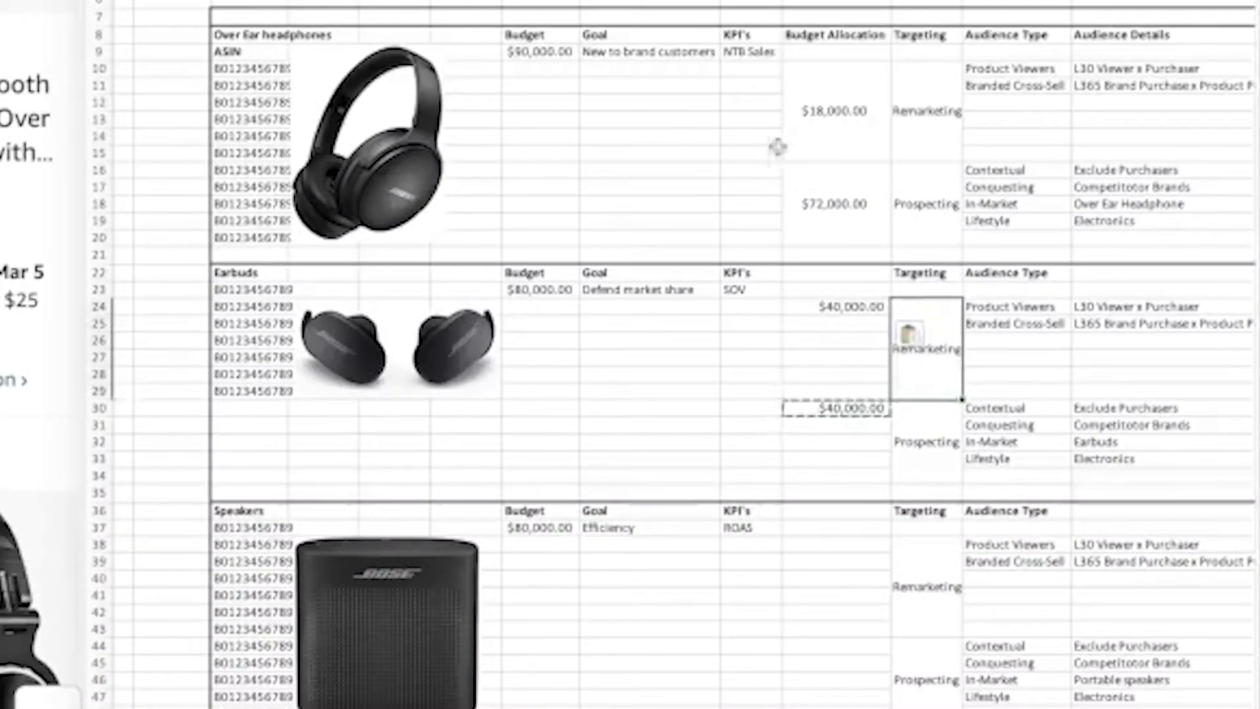
drag(834, 308, 880, 464)
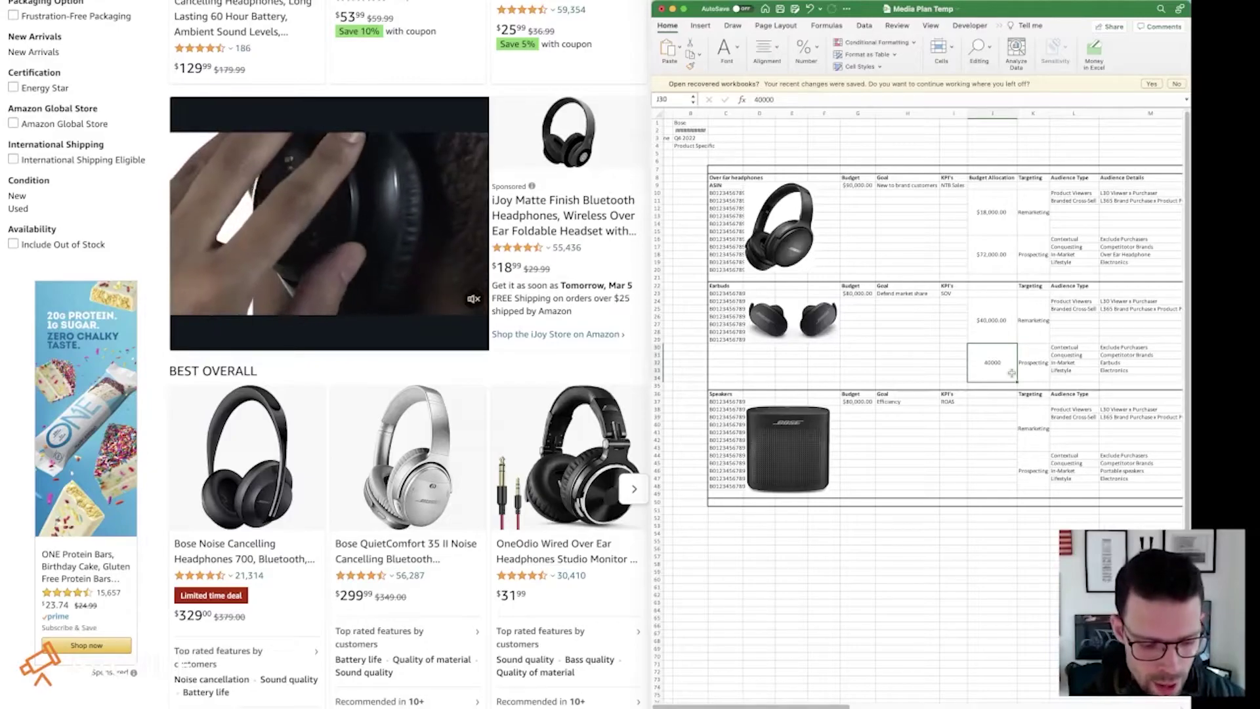
click(910, 293)
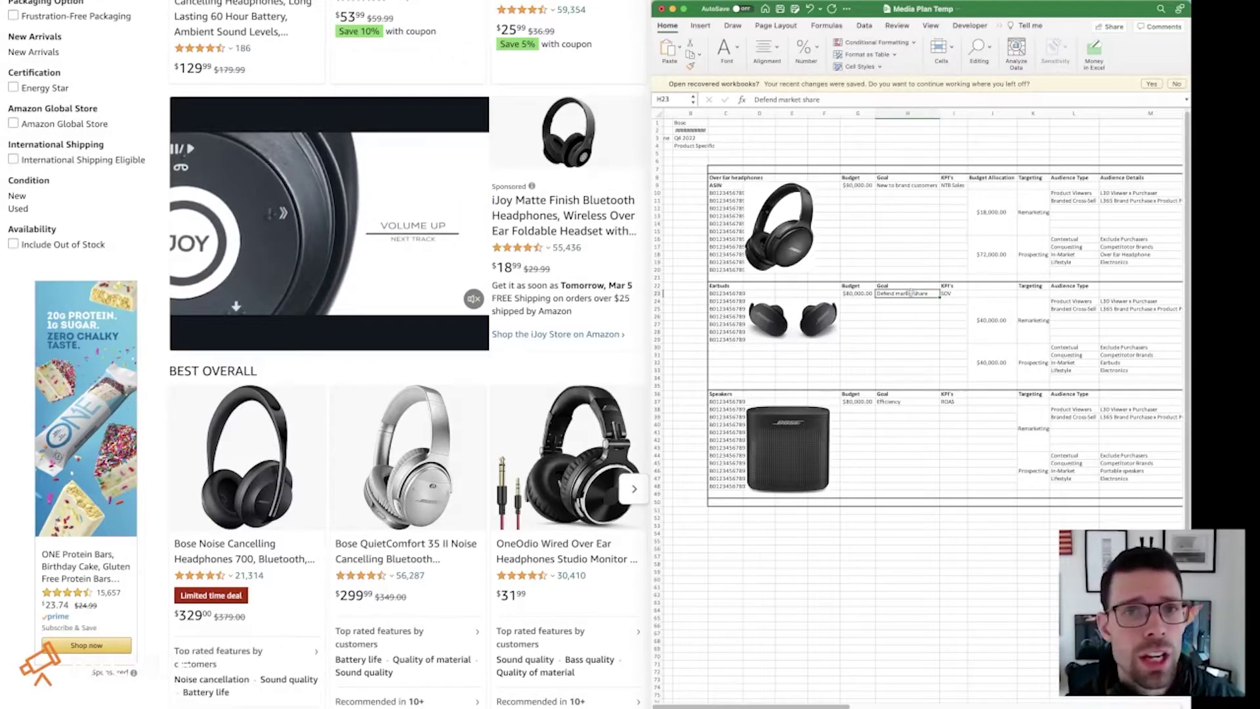
- Allocate speakers $56,000 for remarketing and $24,000 for prospecting
click(993, 409)
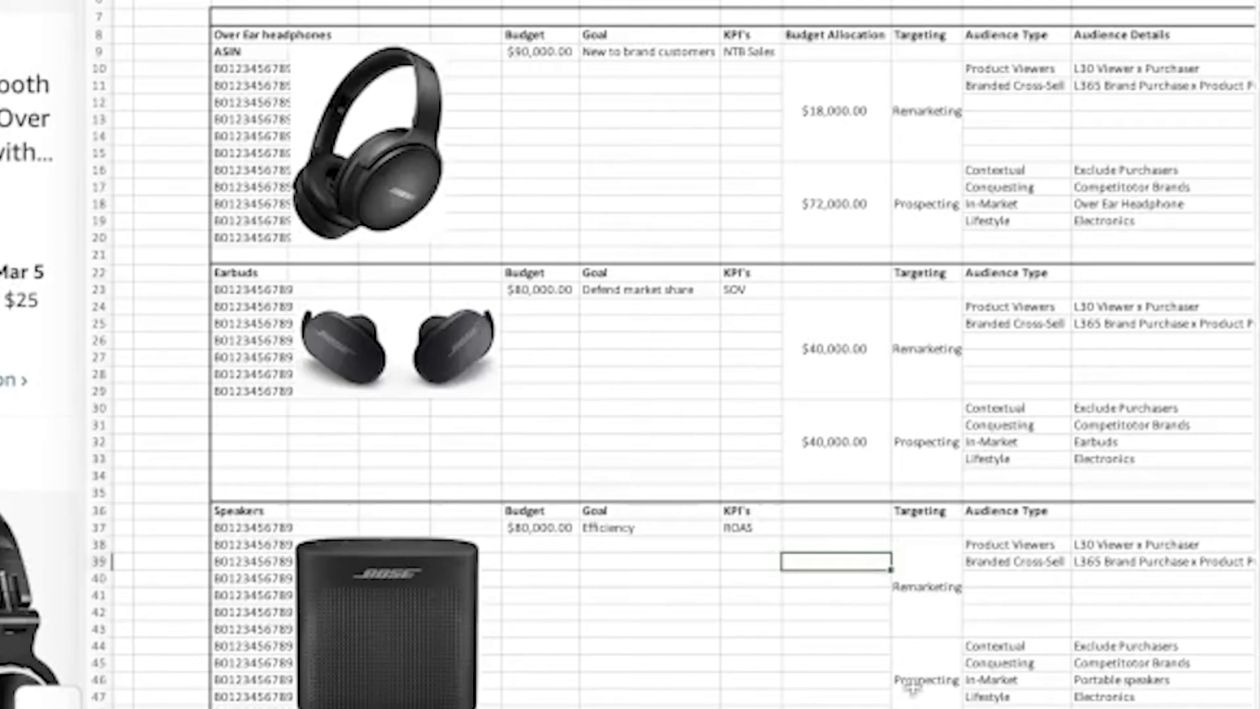
key(Up)
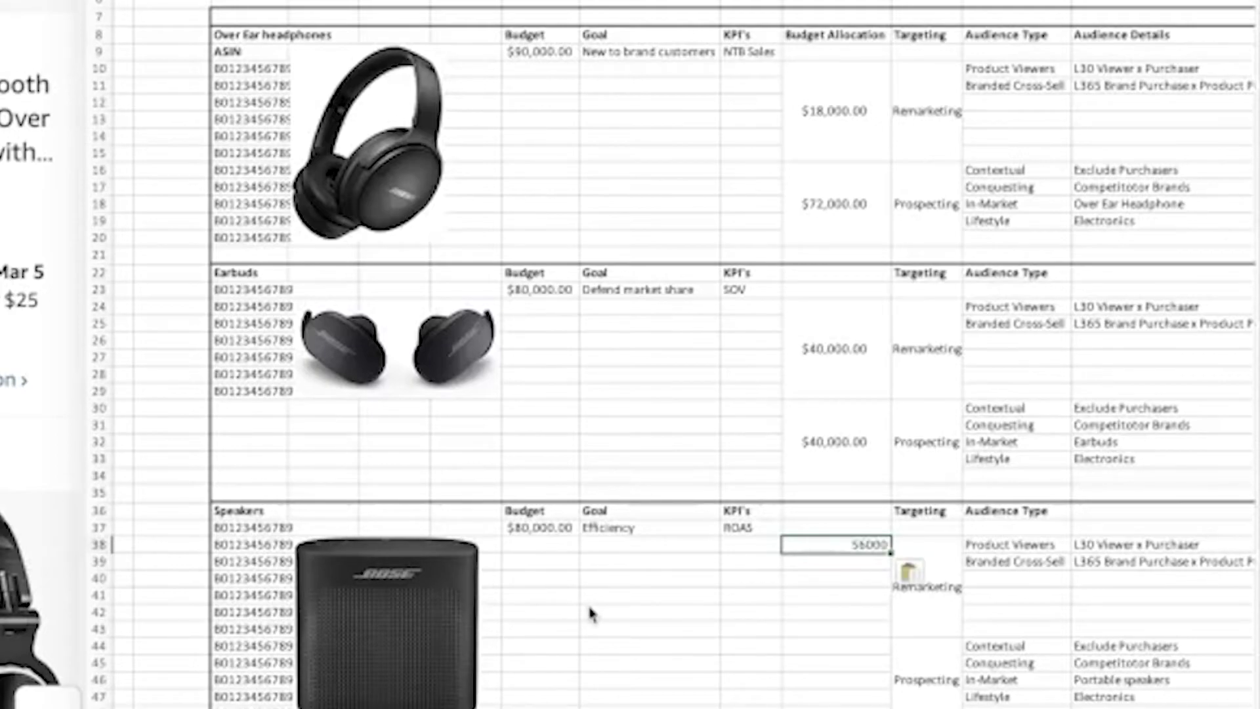
key(Return)
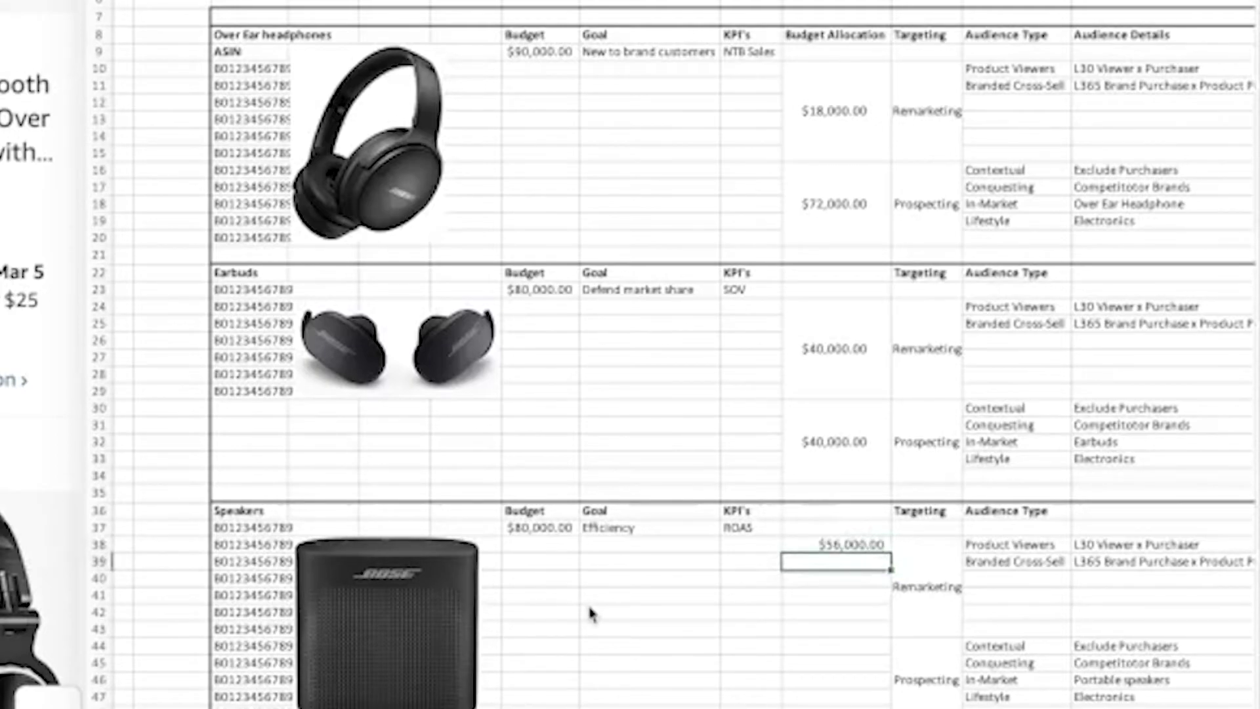
key(Down)
key(Down)
key(Down)
key(Down)
key(Down)
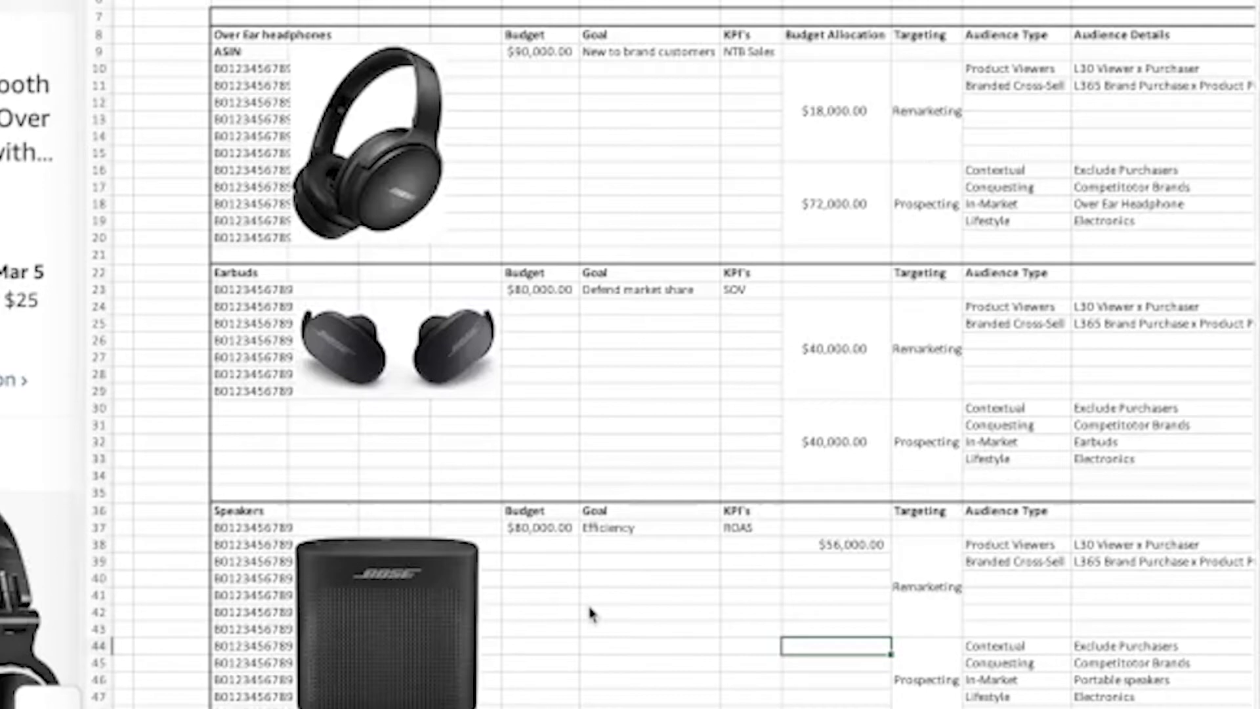
text(24,000)
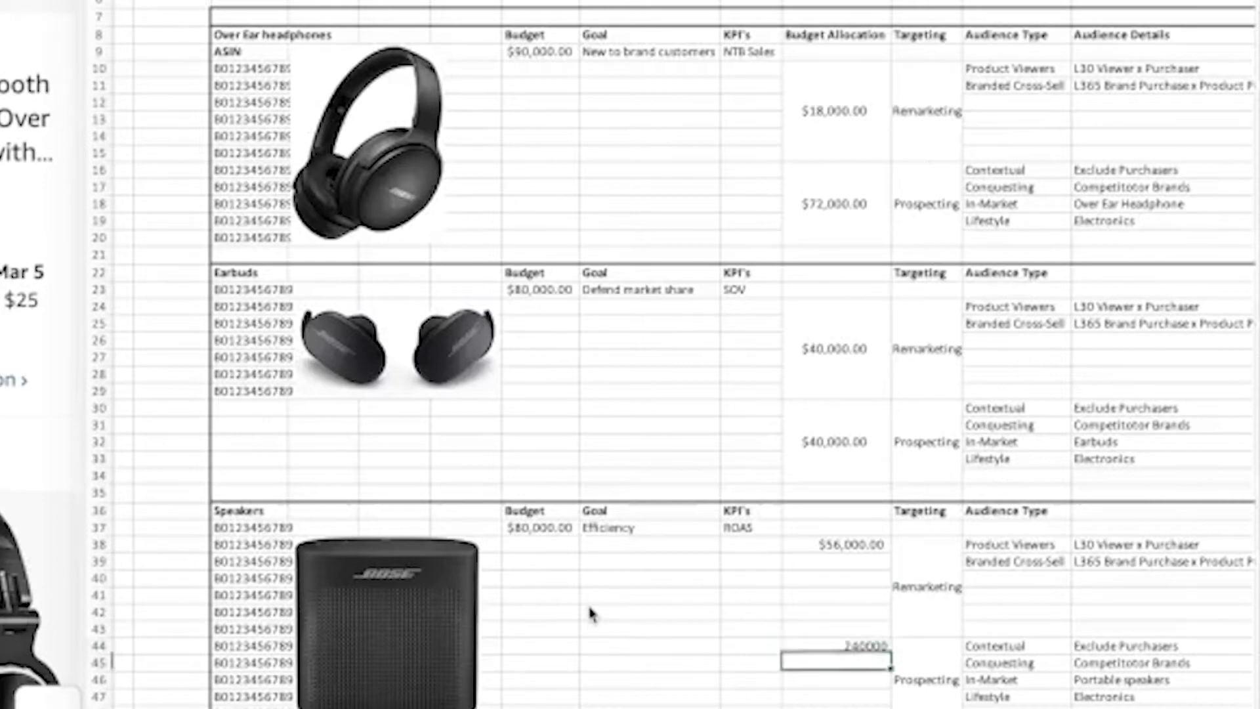
key(Return)
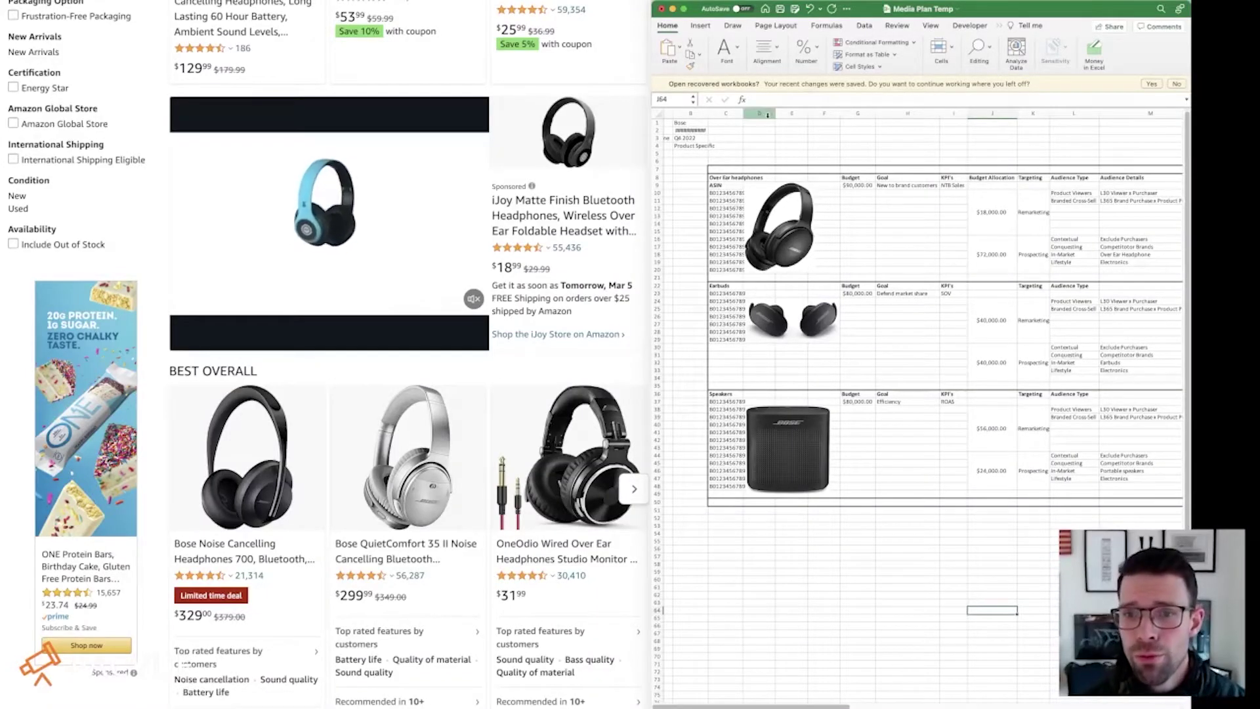
scroll(696, 351, right, 3)
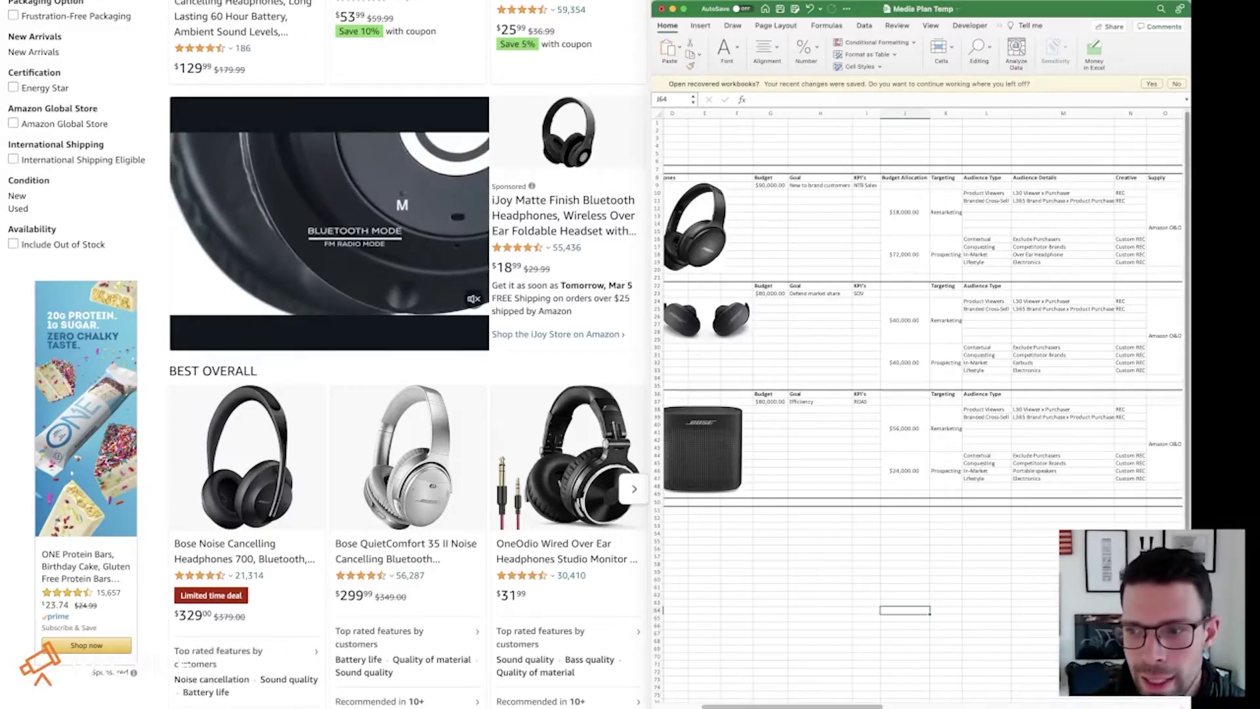
scroll(971, 365, left, 3)
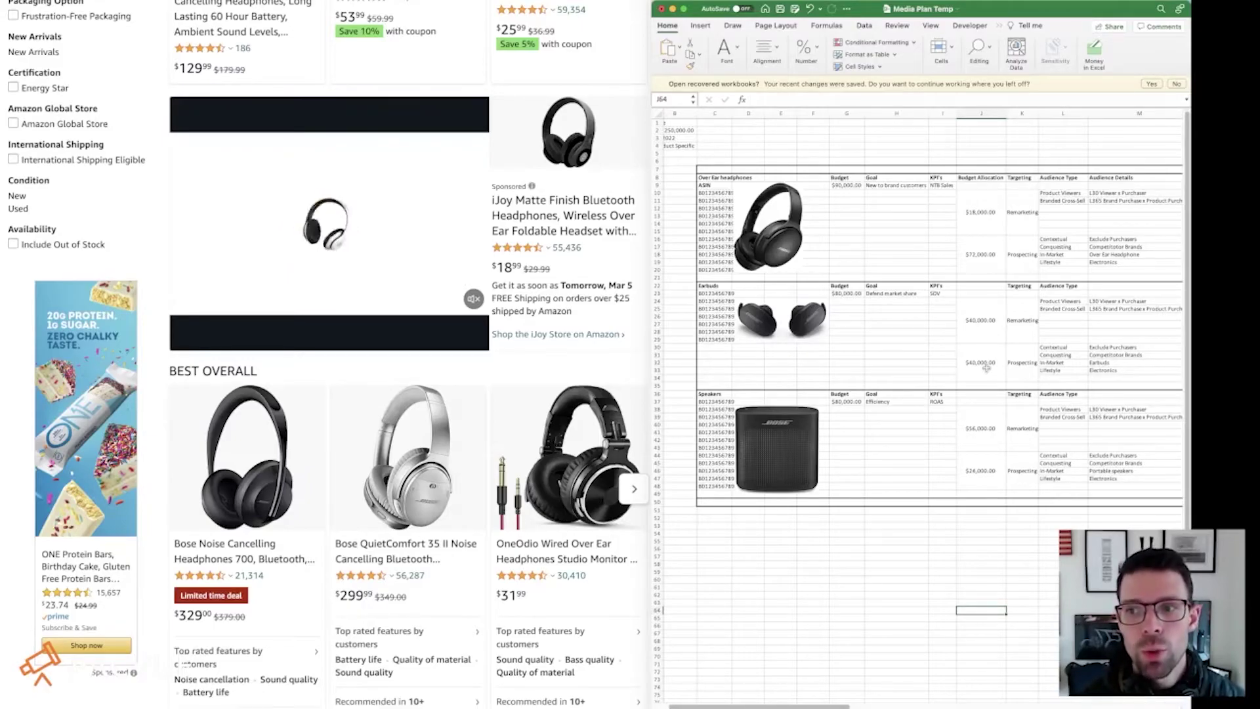
scroll(987, 368, right, 1)
drag(952, 212, 994, 212)
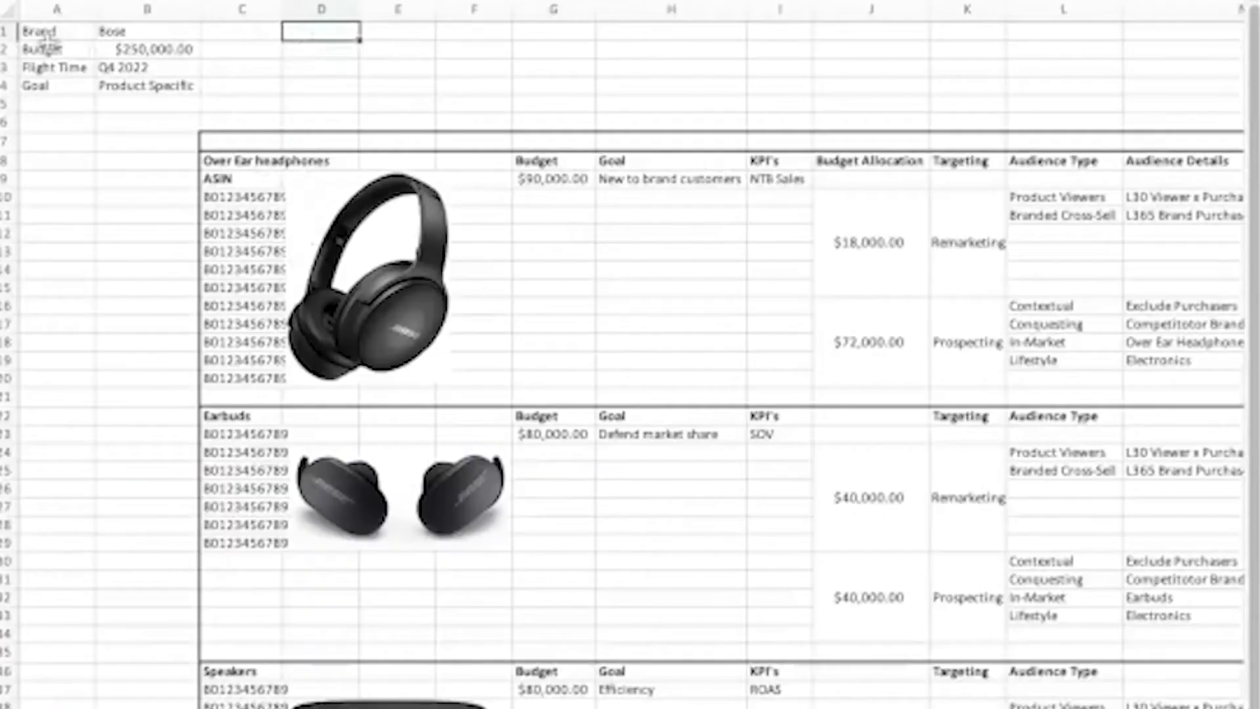
- Add Geography 'US, Region within USA' and Stakeholder 'Leadership team' to the key-info header
drag(55, 31, 725, 71)
click(336, 37)
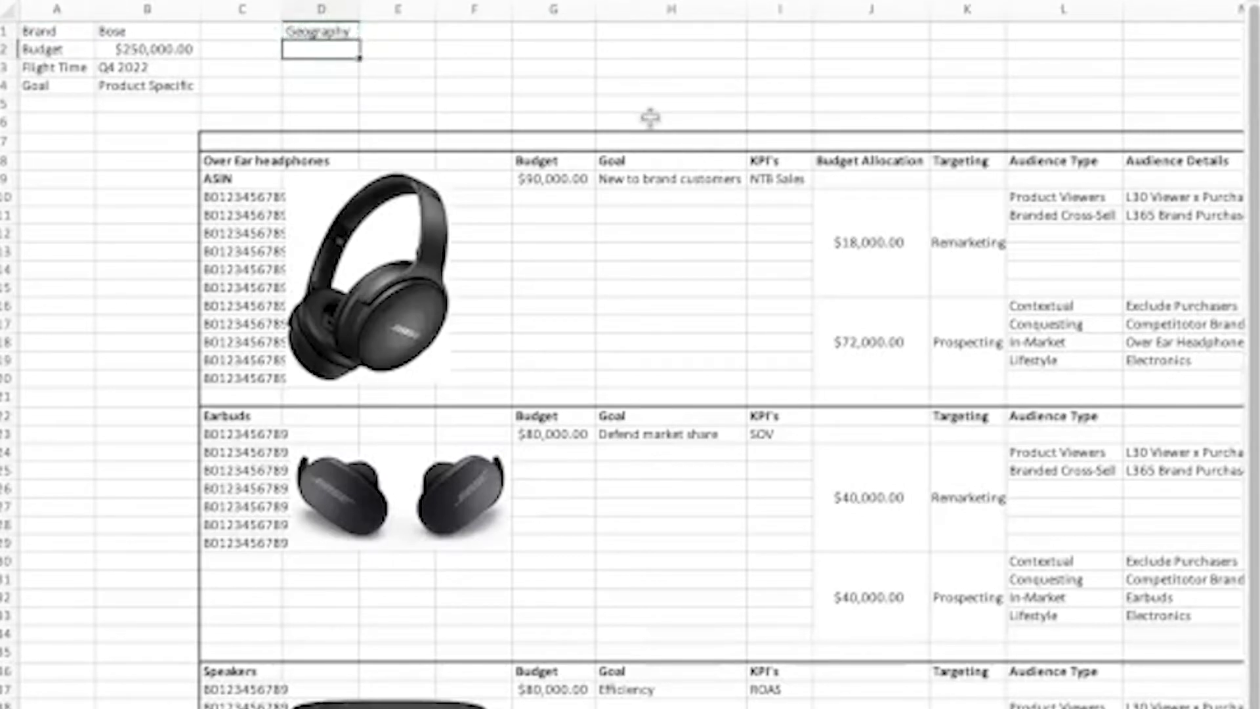
key(Tab)
text(US)
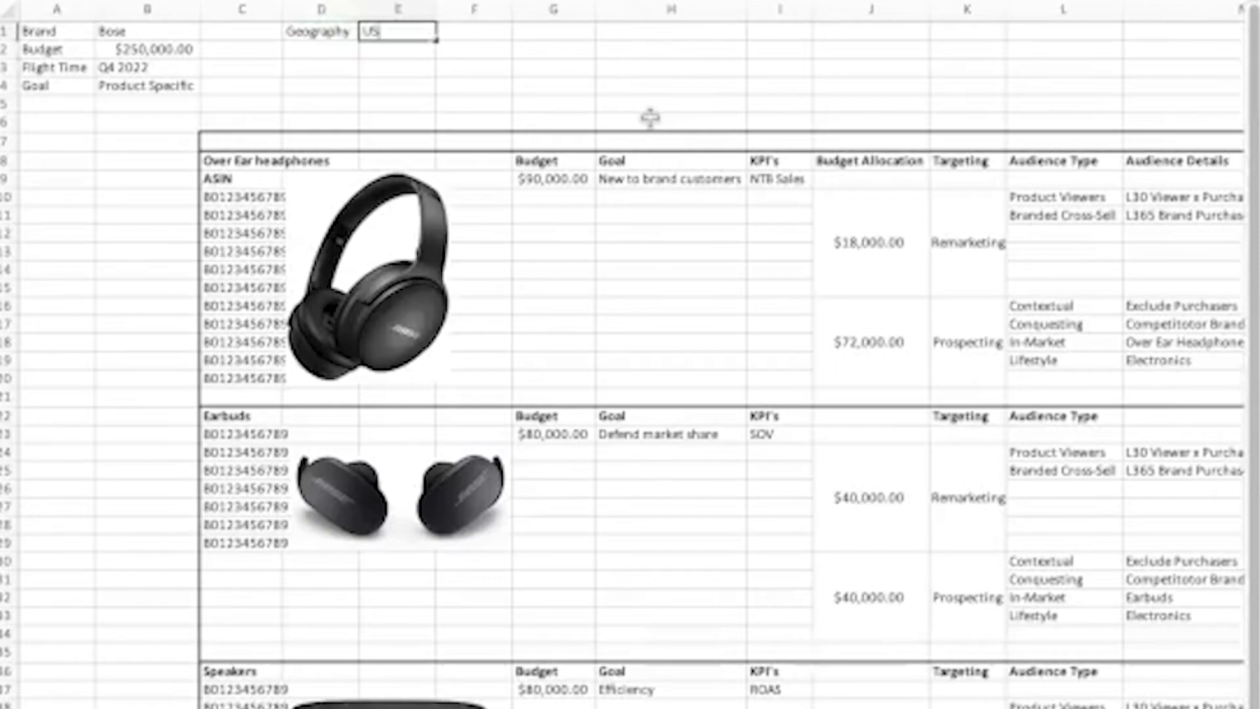
text(, Region within USA)
click(293, 42)
text(Stakeh)
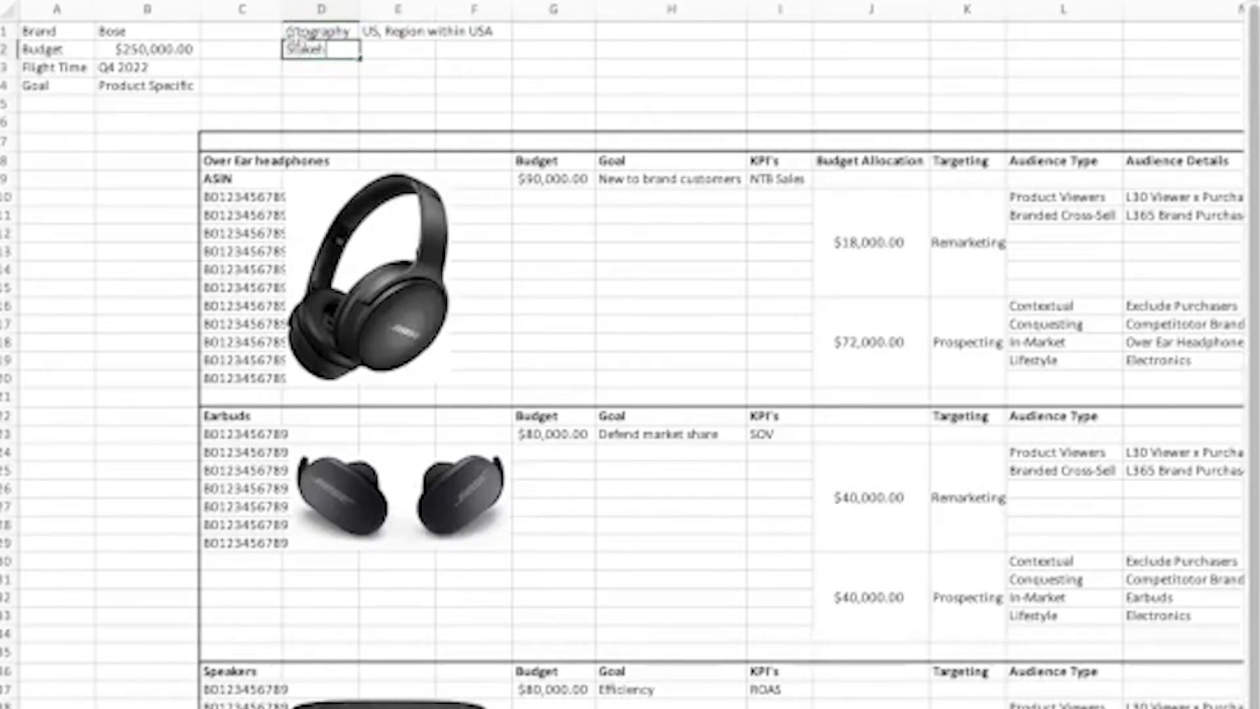
text(older)
key(Tab)
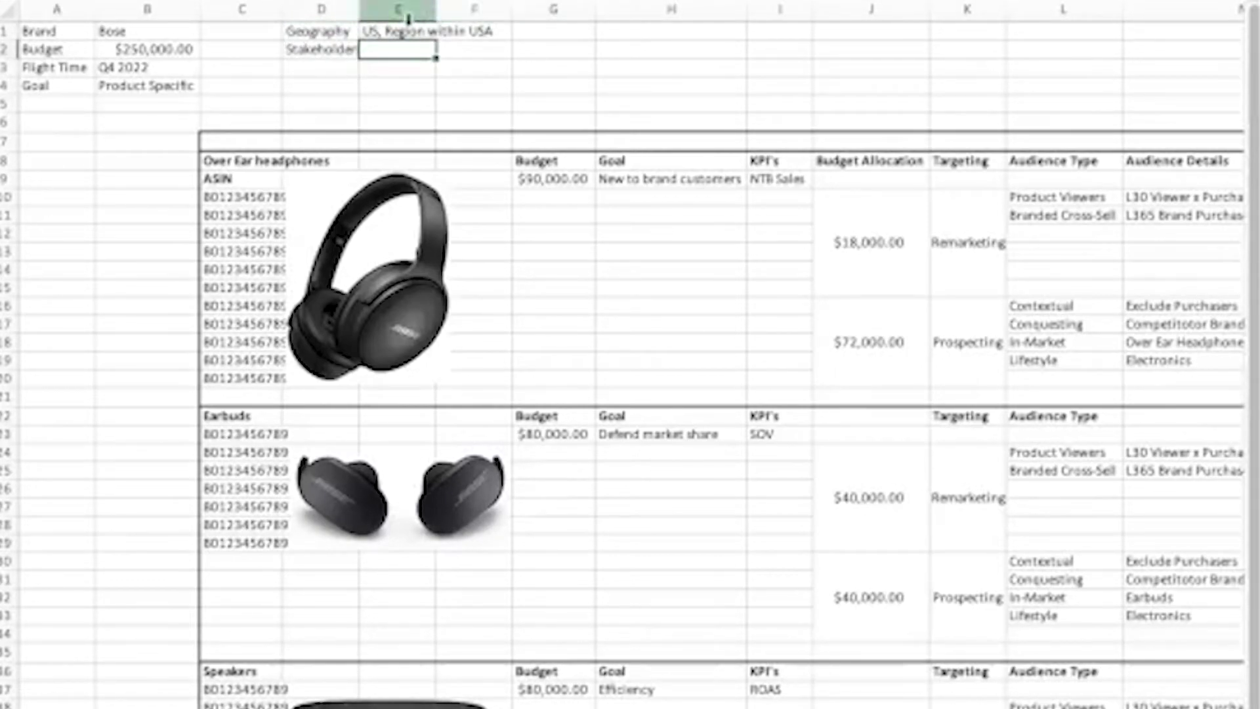
text(Leadership team)
key(Return)
- Add Background info 'These are 1 time purchase products' and a Previous Results label to the header
text(Background info)
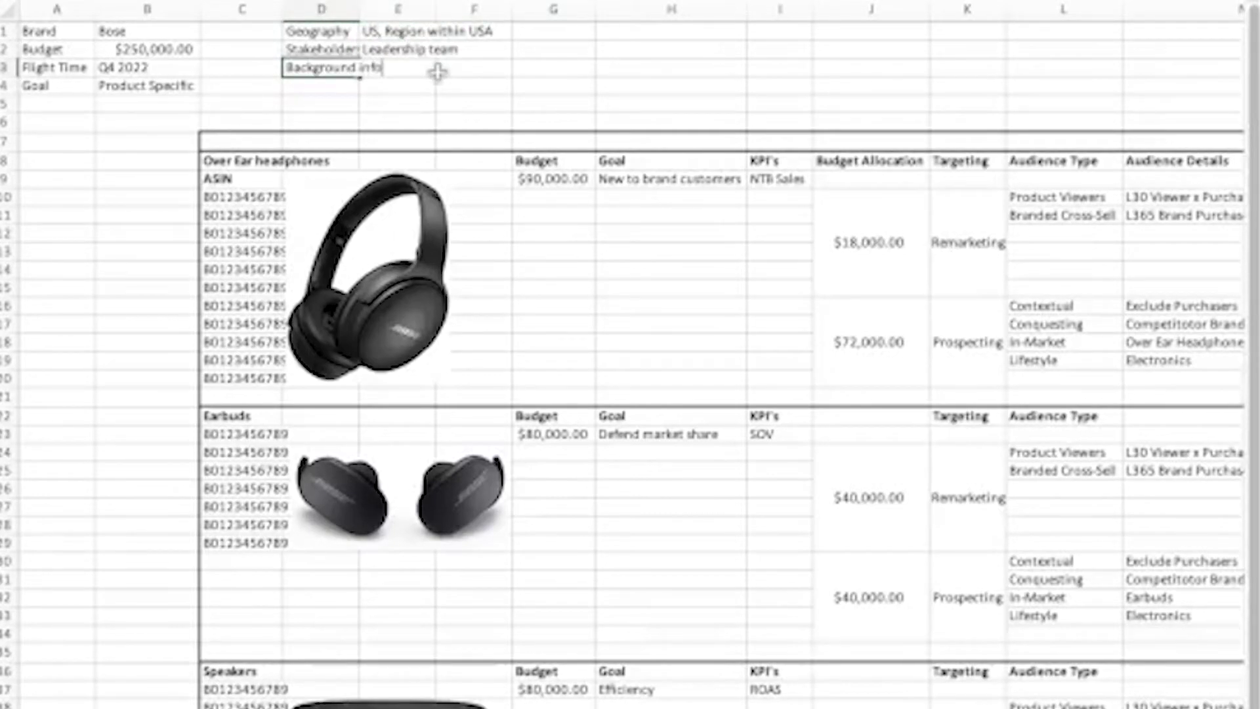
key(Tab)
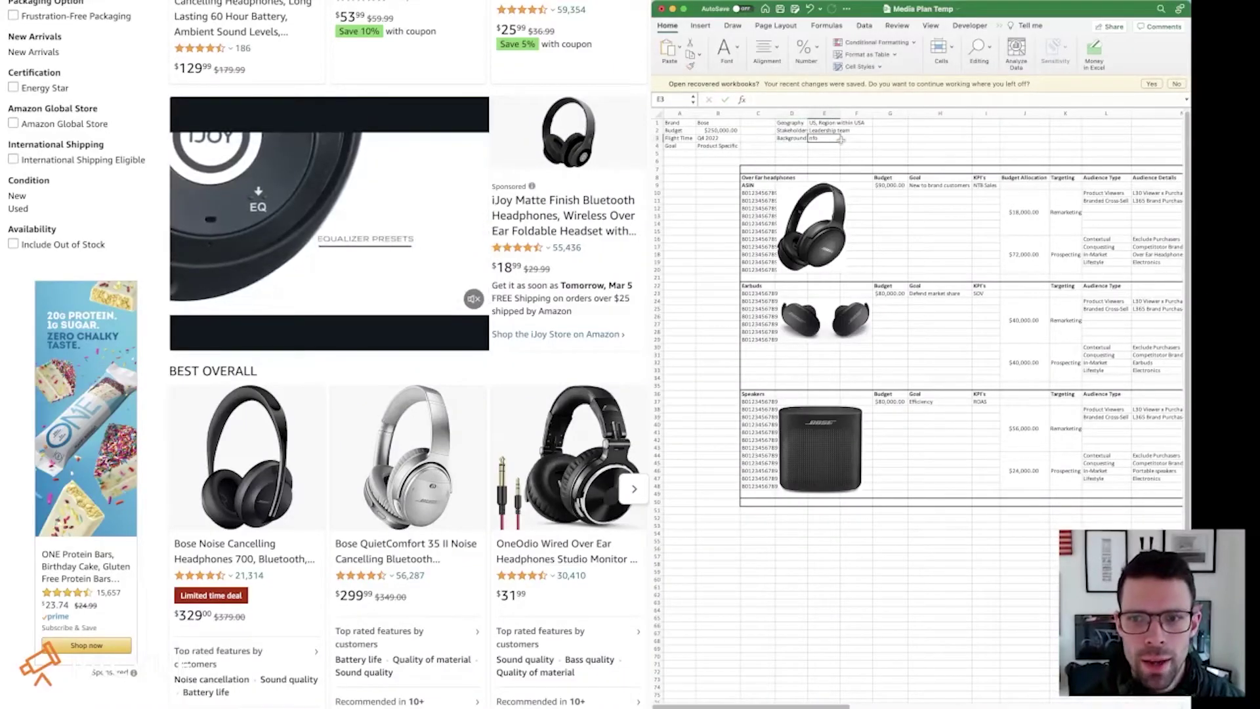
text(These are 1 t)
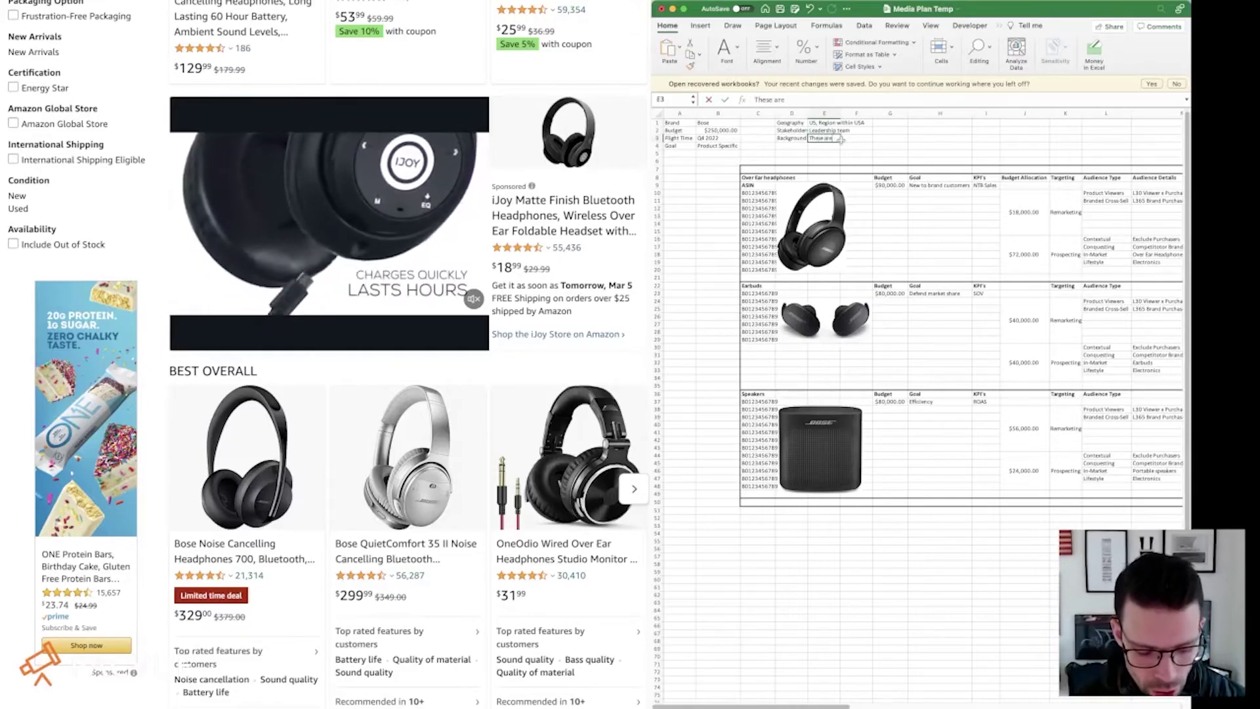
text(ime purchase products)
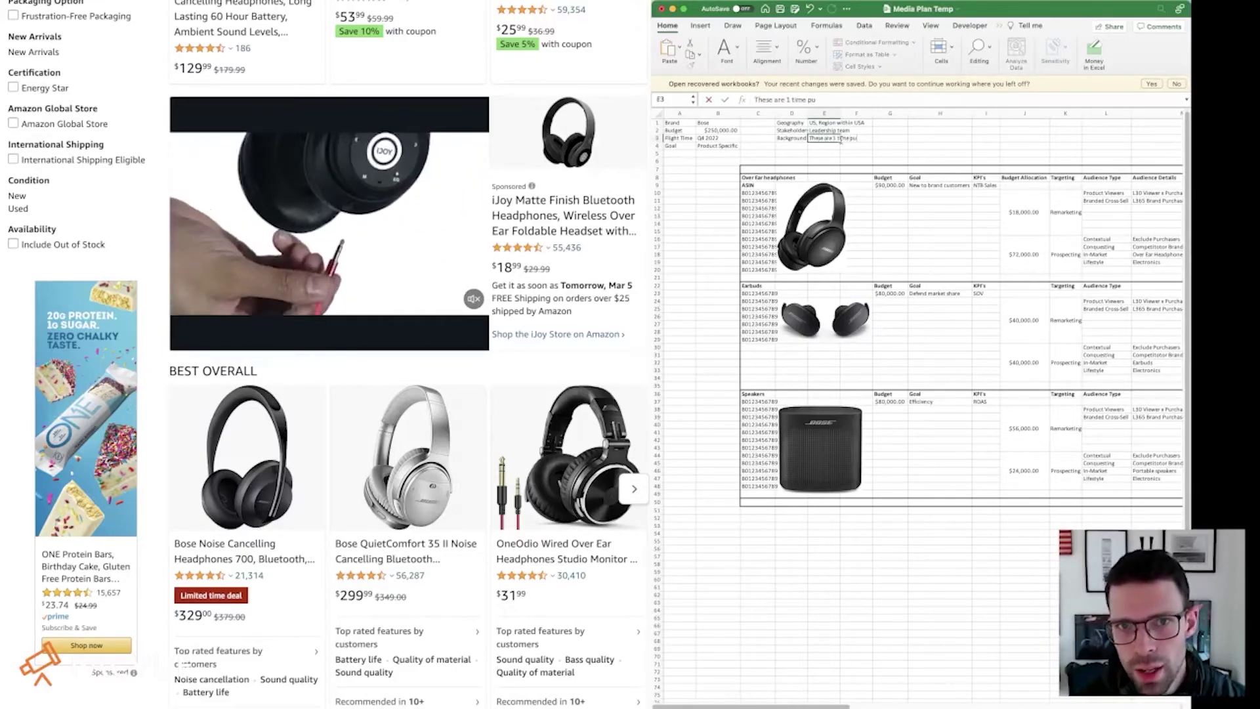
key(Return)
text(Previous Results)
key(Tab)
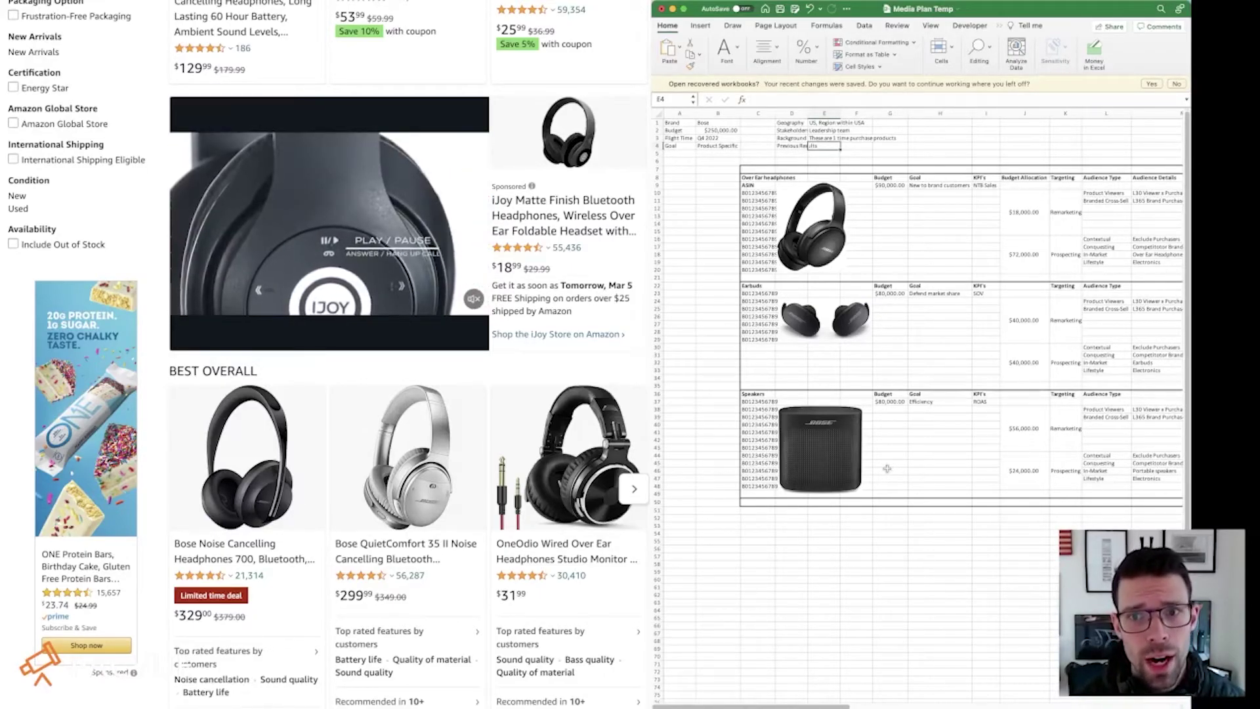
click(857, 122)
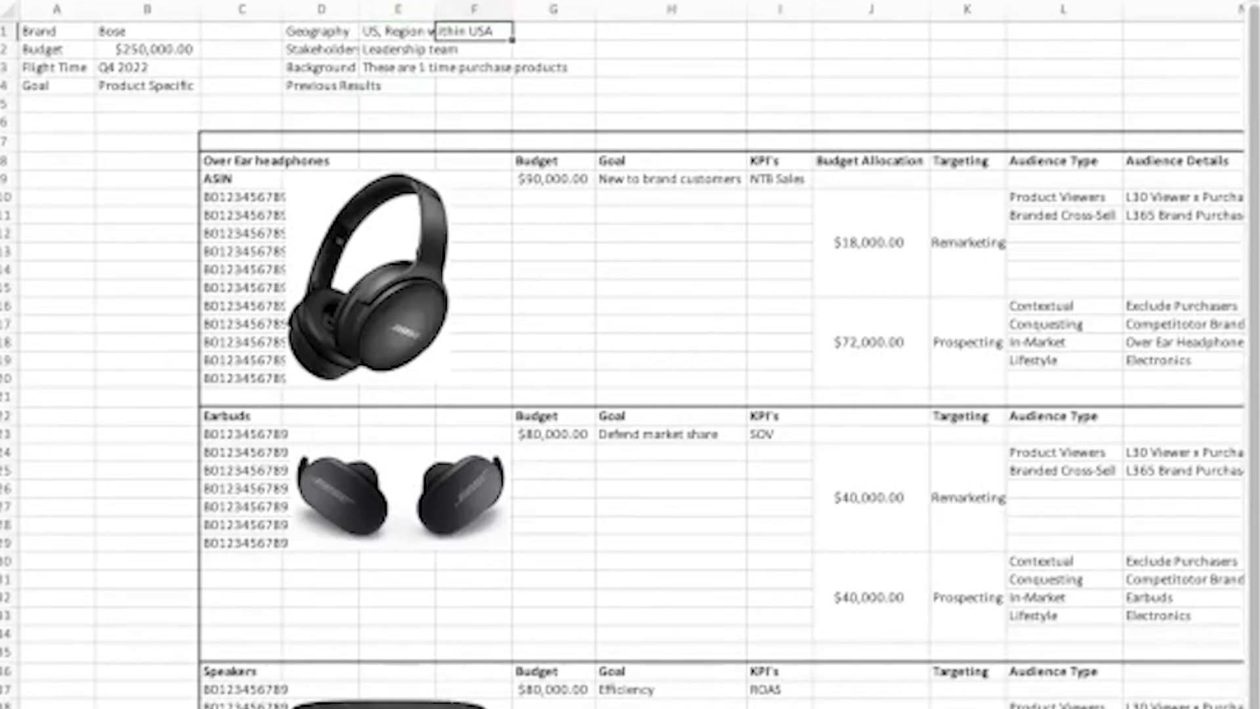
click(665, 31)
- Enter 'Competitors (peers)' in H1 and insert a Call to Action column before Supply
text(Competitors (peers))
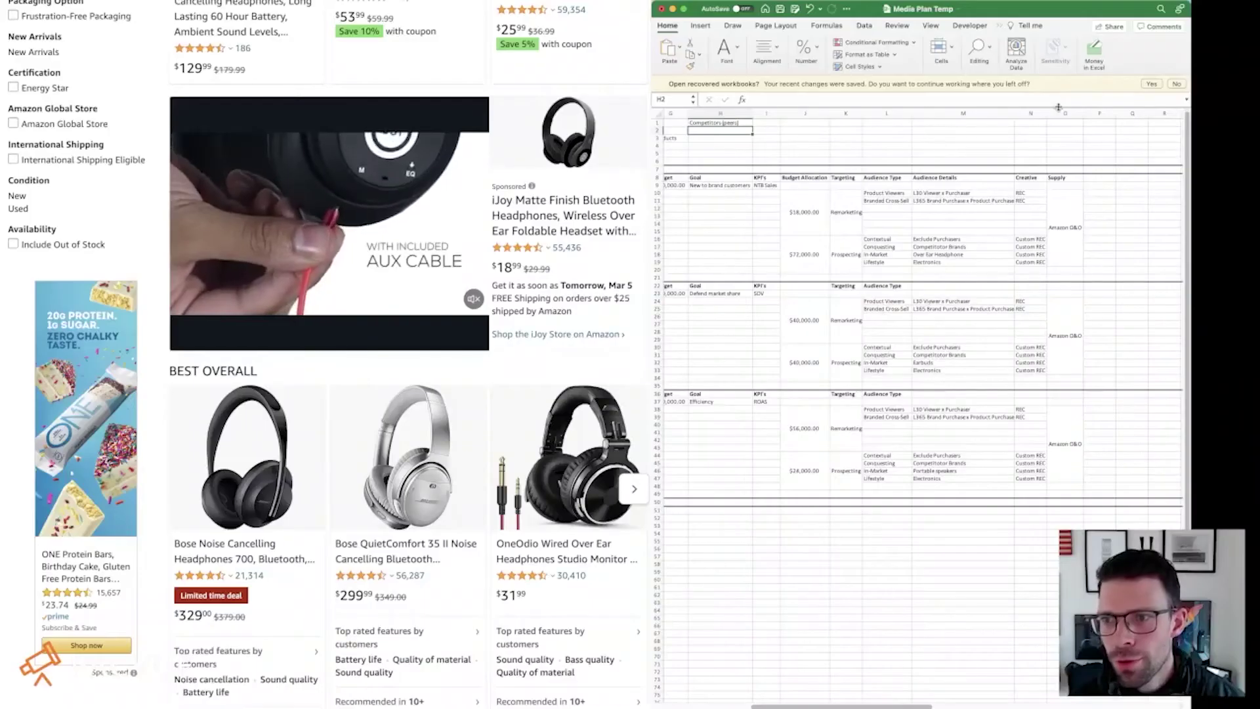
click(949, 113)
right_click(1065, 113)
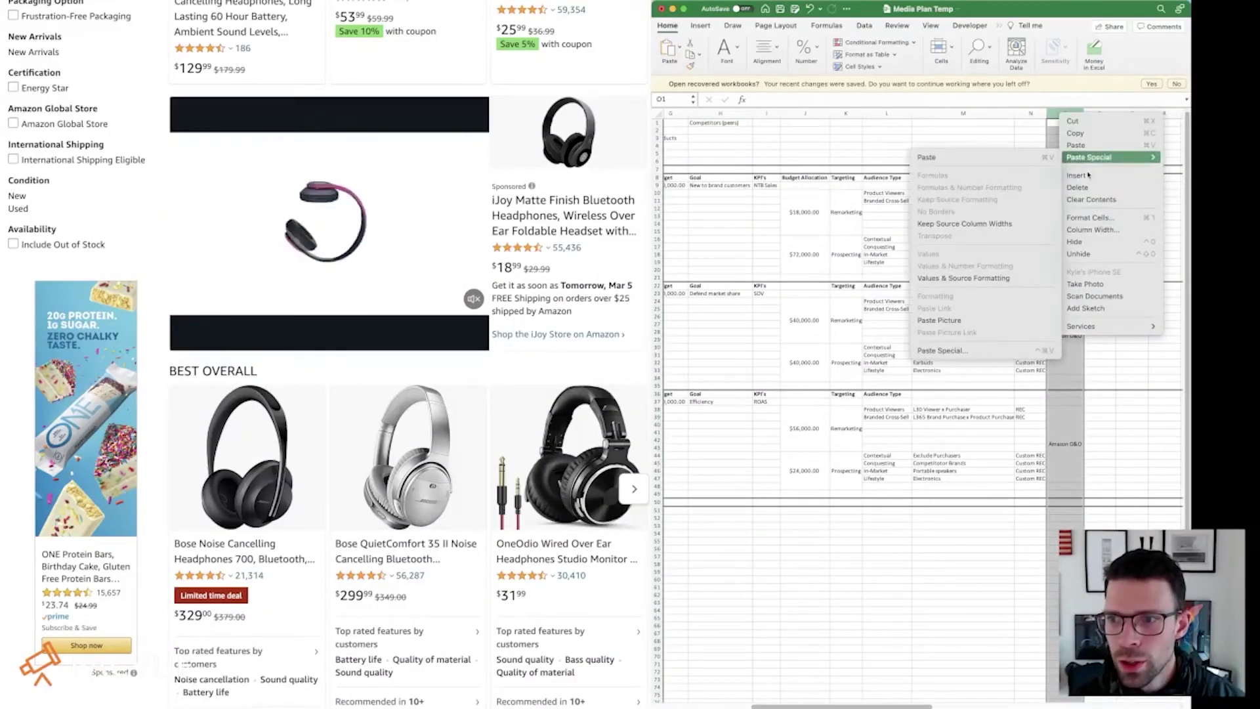
click(1077, 176)
click(1064, 177)
text(Call to Action)
click(1057, 200)
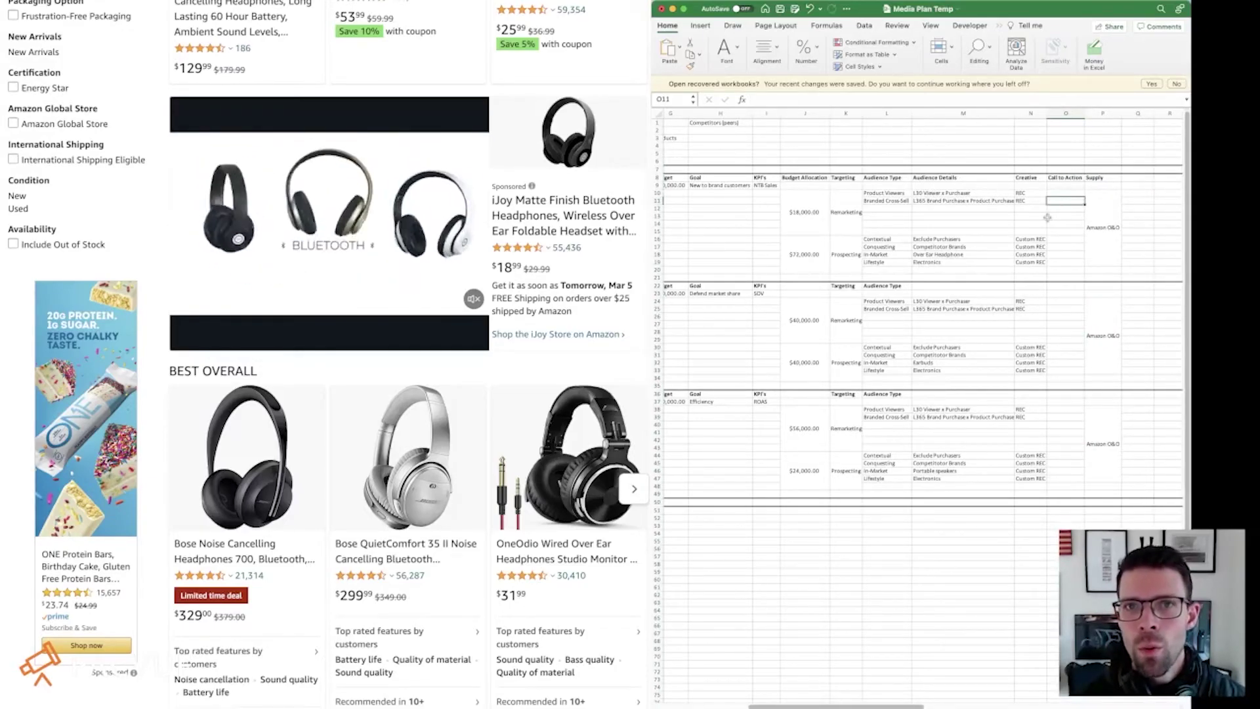
- Enter 'Drive traffic' as the call to action for prospecting rows O16:O19
scroll(1047, 217, left, 1)
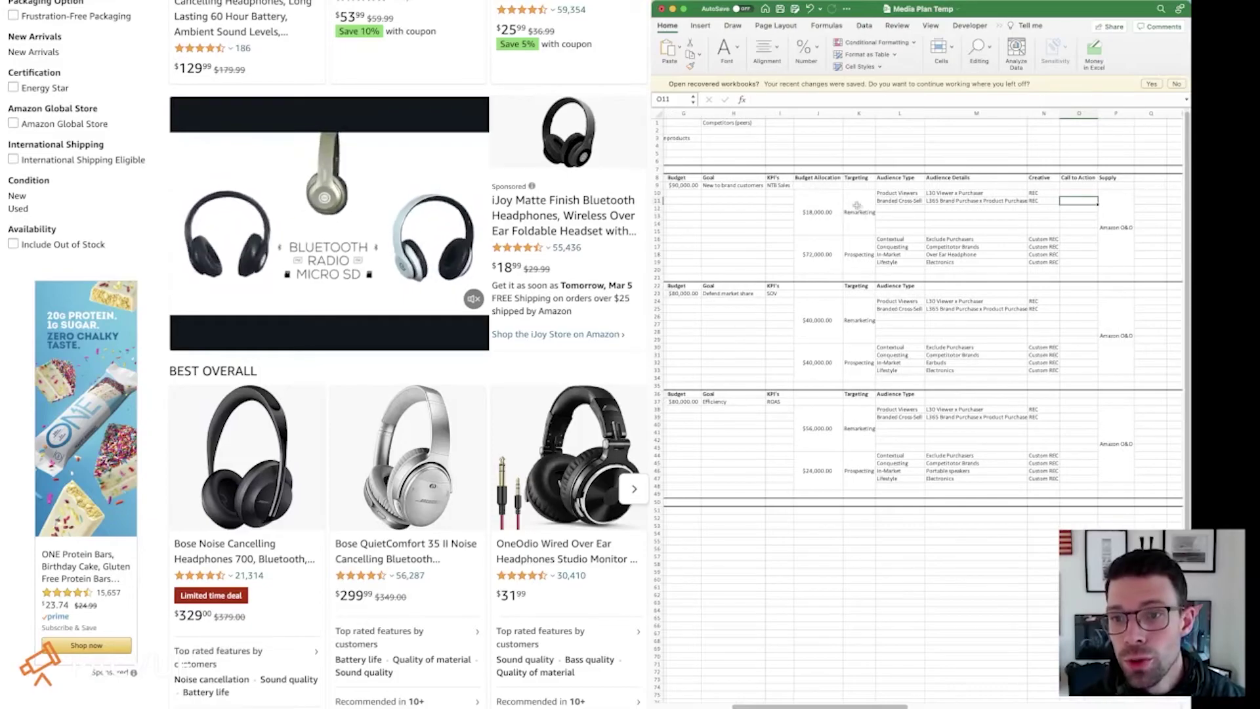
click(780, 185)
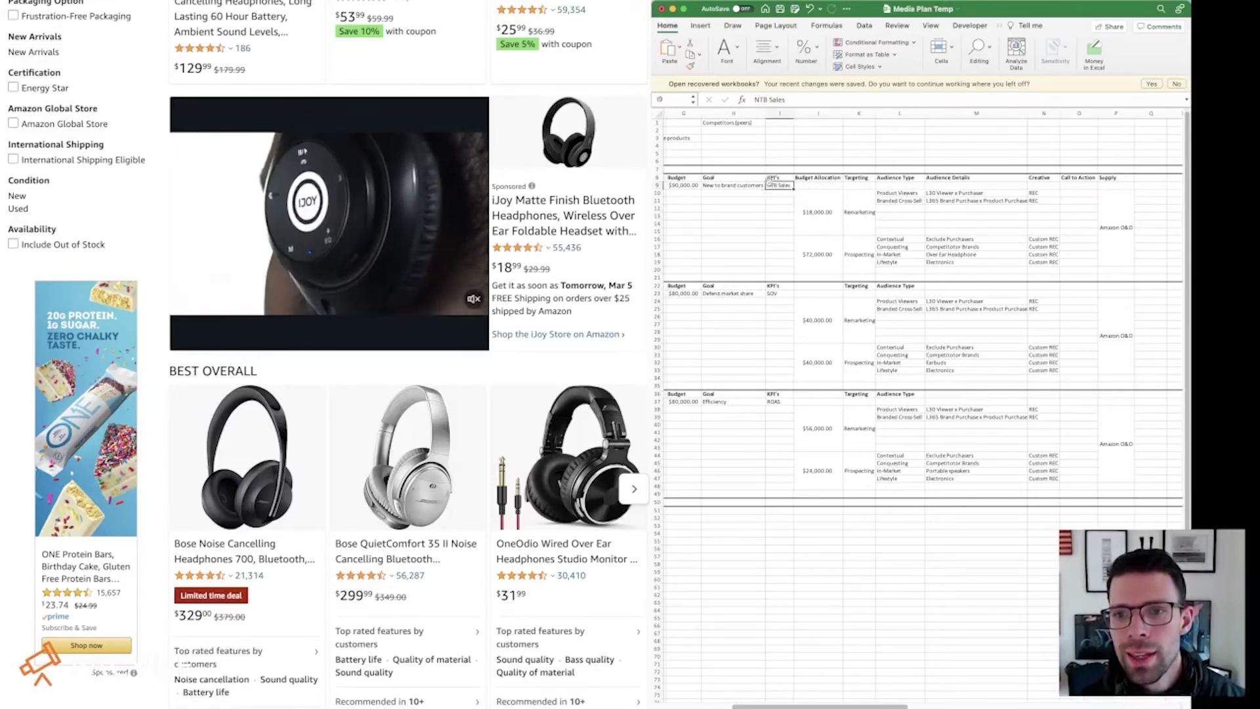
click(831, 238)
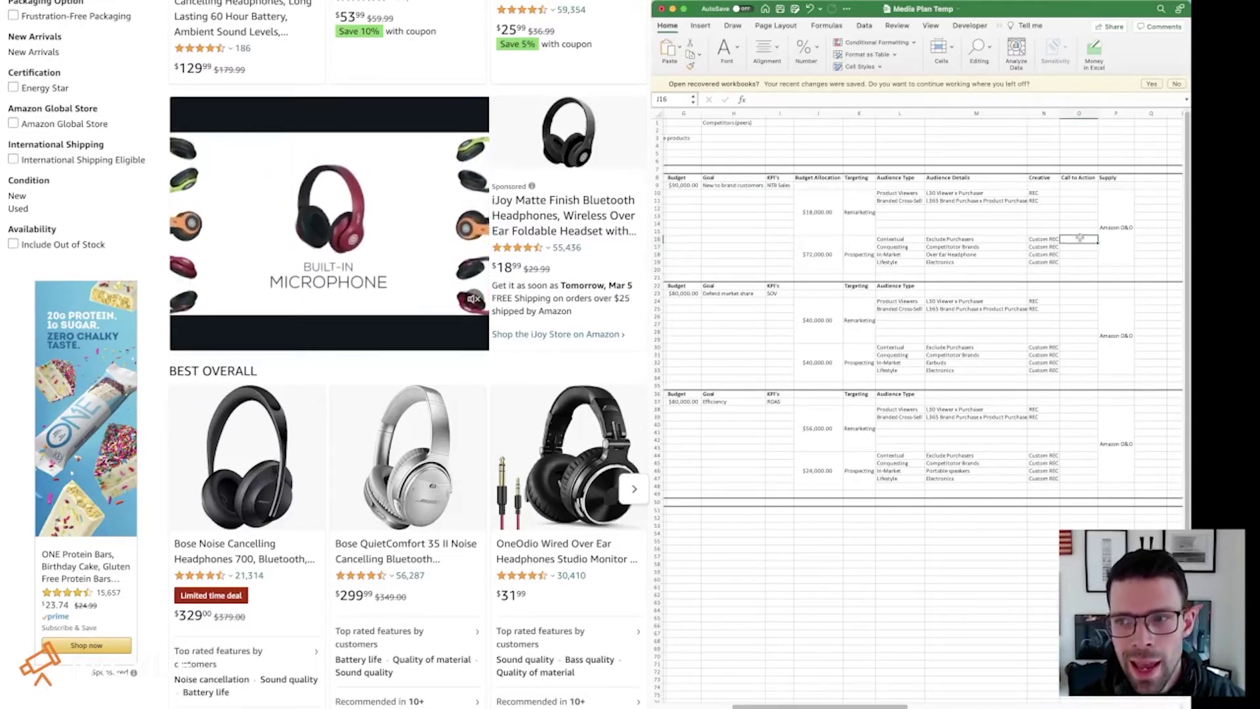
drag(1080, 237, 1083, 262)
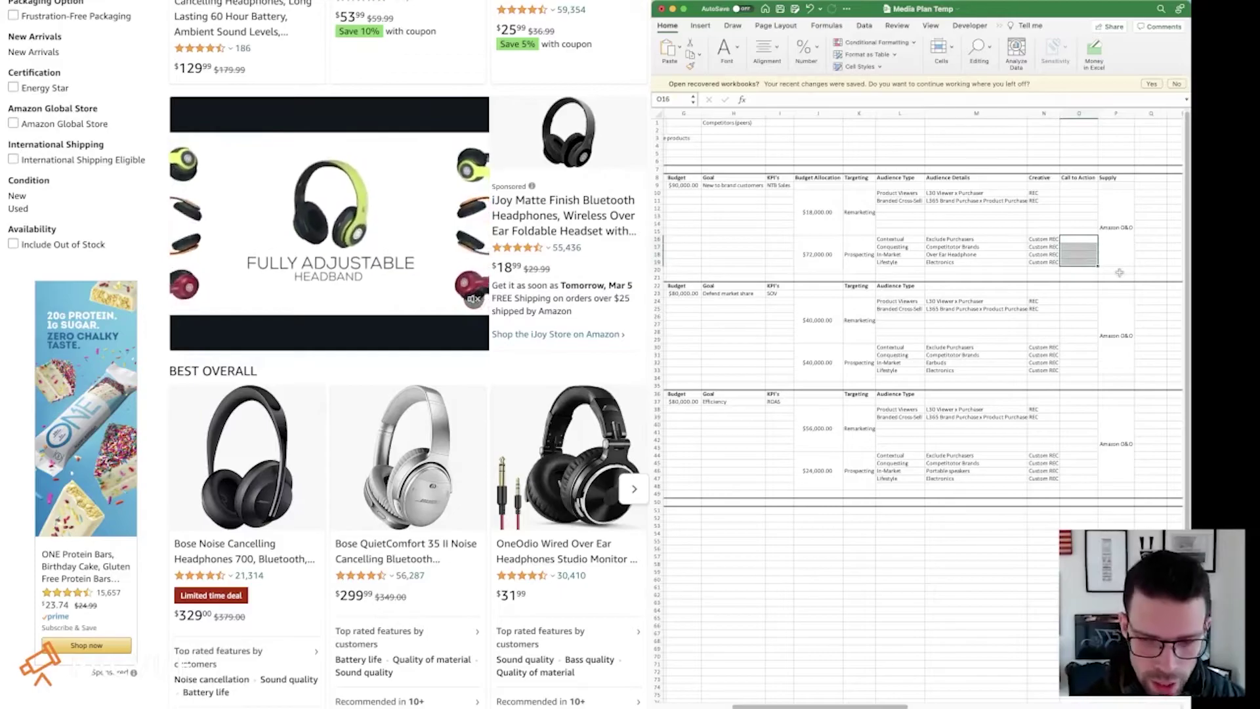
text(Drive tra)
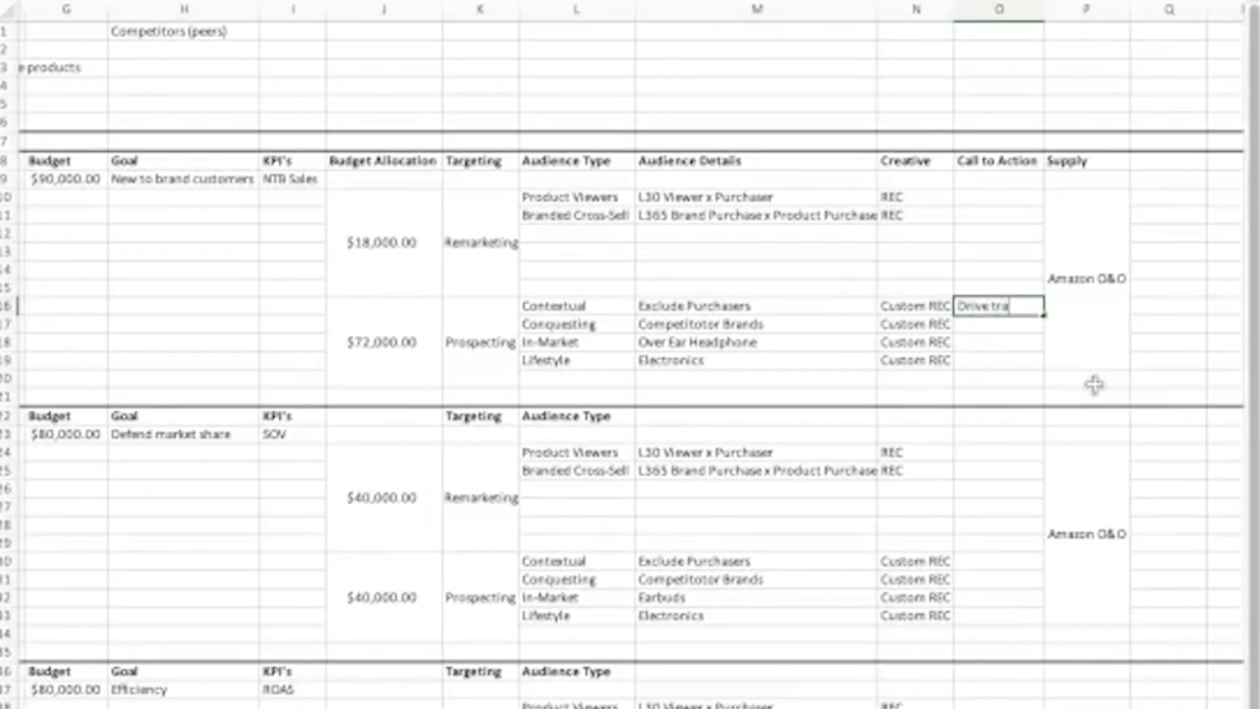
text(ffic)
key(Return)
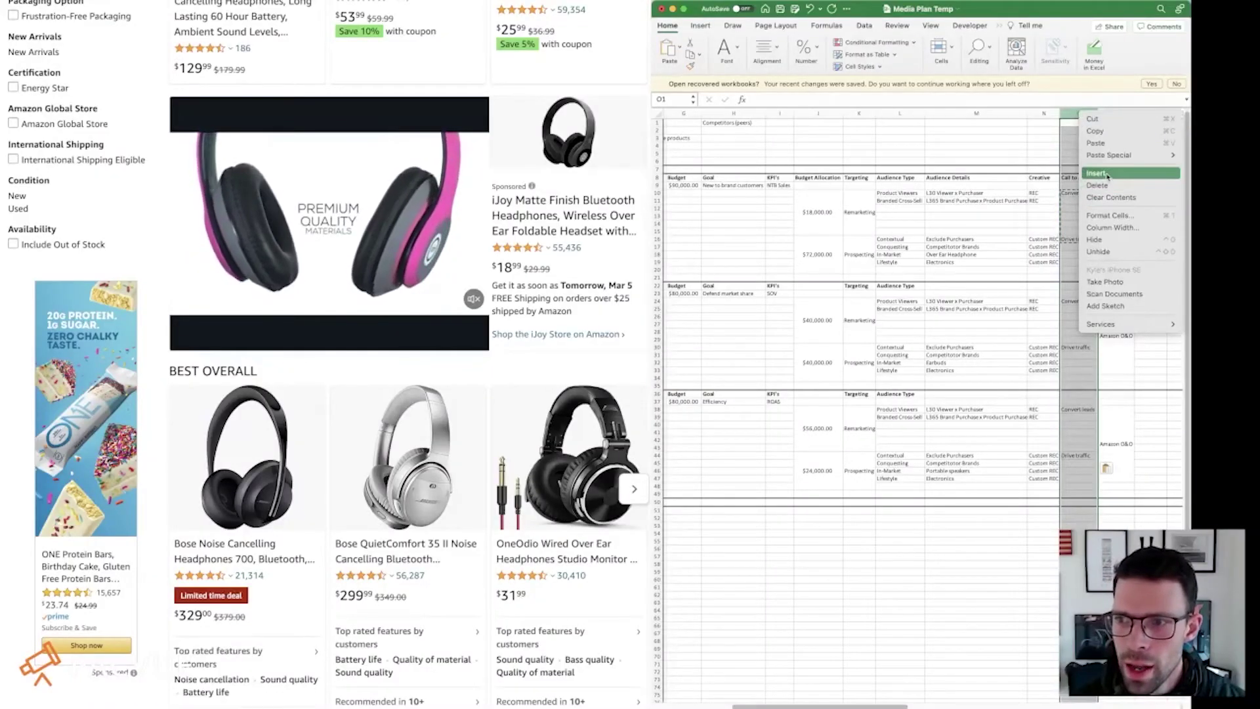
- Insert a Visual Specs column before Call to Action
click(1075, 184)
click(1069, 176)
text(Visual Specs)
key(Return)
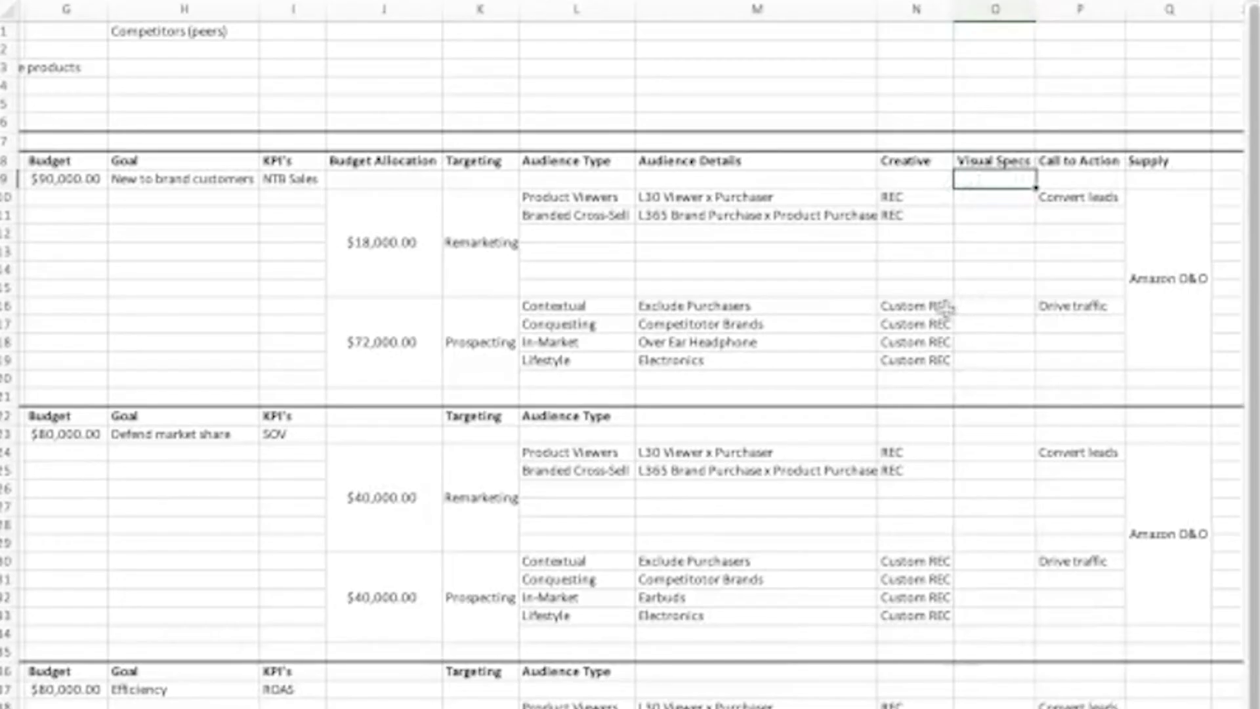
drag(946, 306, 931, 360)
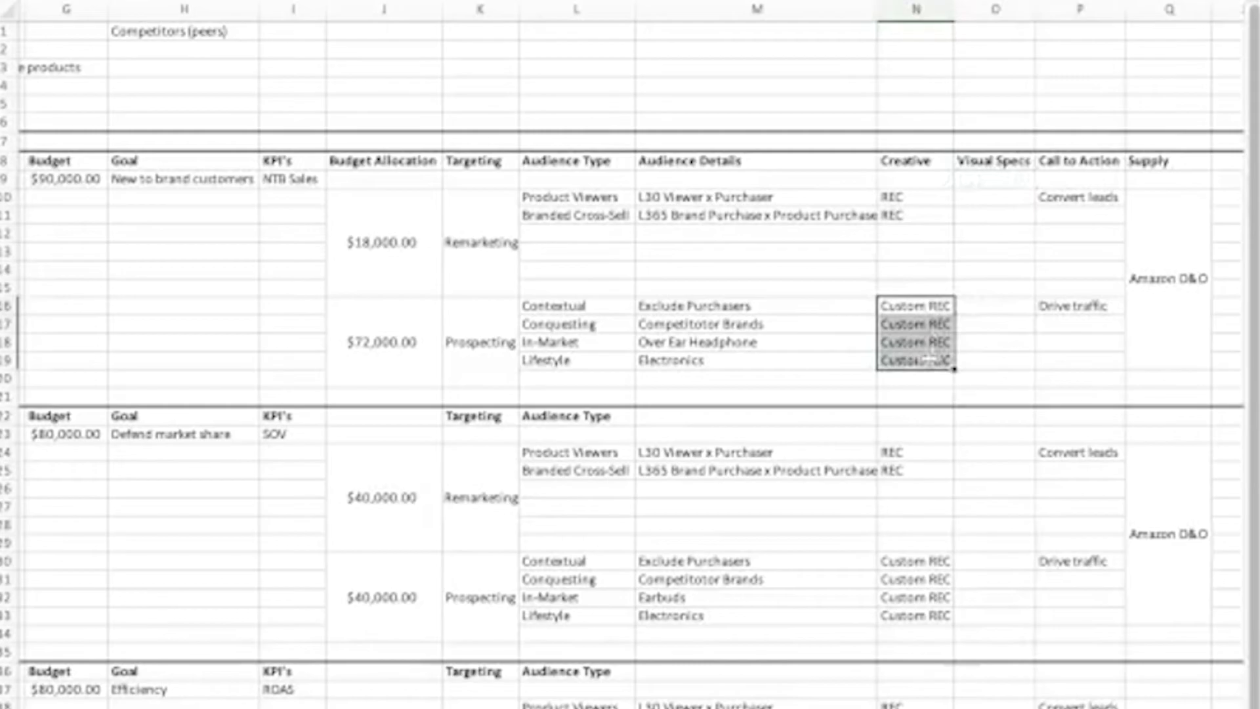
click(988, 314)
- On the next sheet, enter Media Planning, Creative, Launch, Measurement, Campaign End headings in row 5 and autofit columns
scroll(826, 604, left, 3)
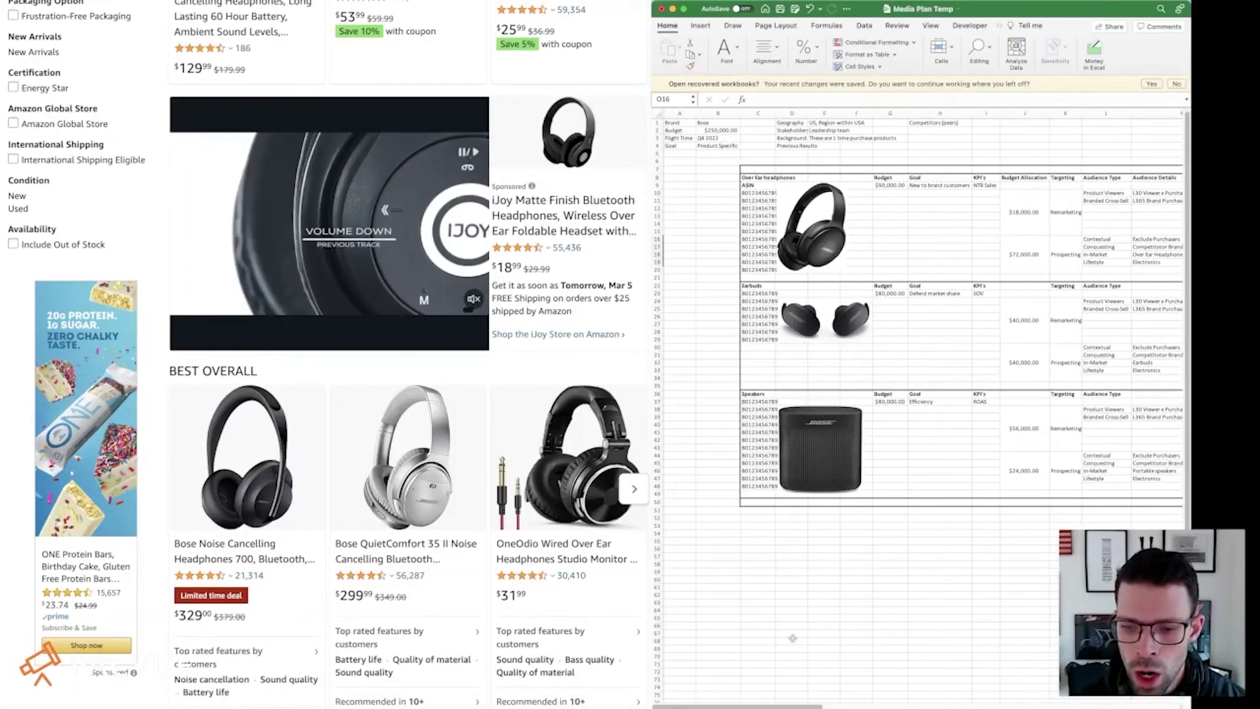
key(ctrl+Page_Down)
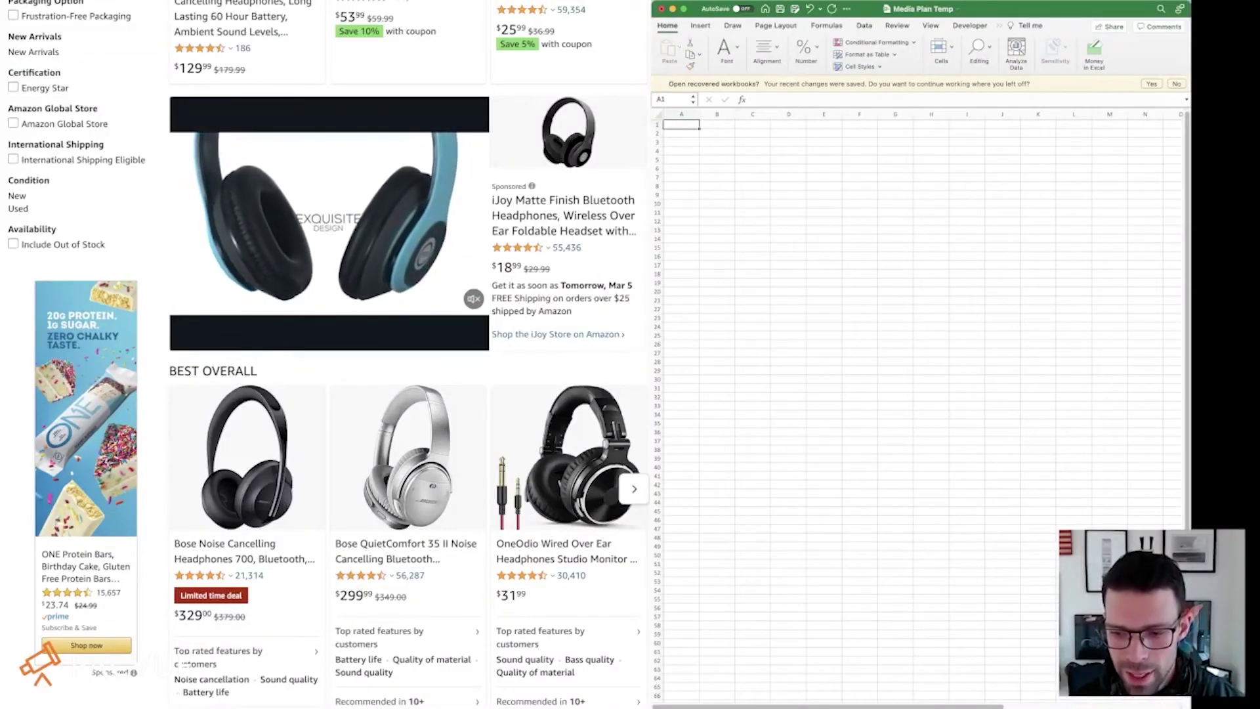
click(753, 159)
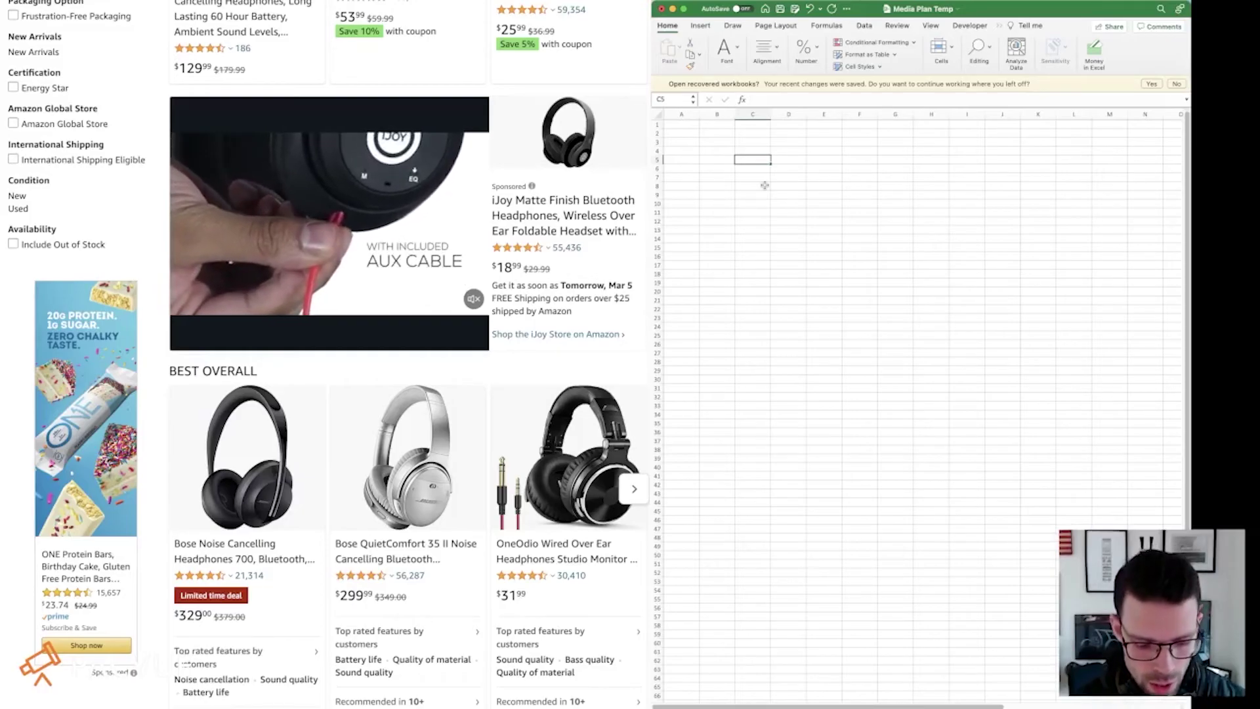
text(Media Pl)
text(anni Creative)
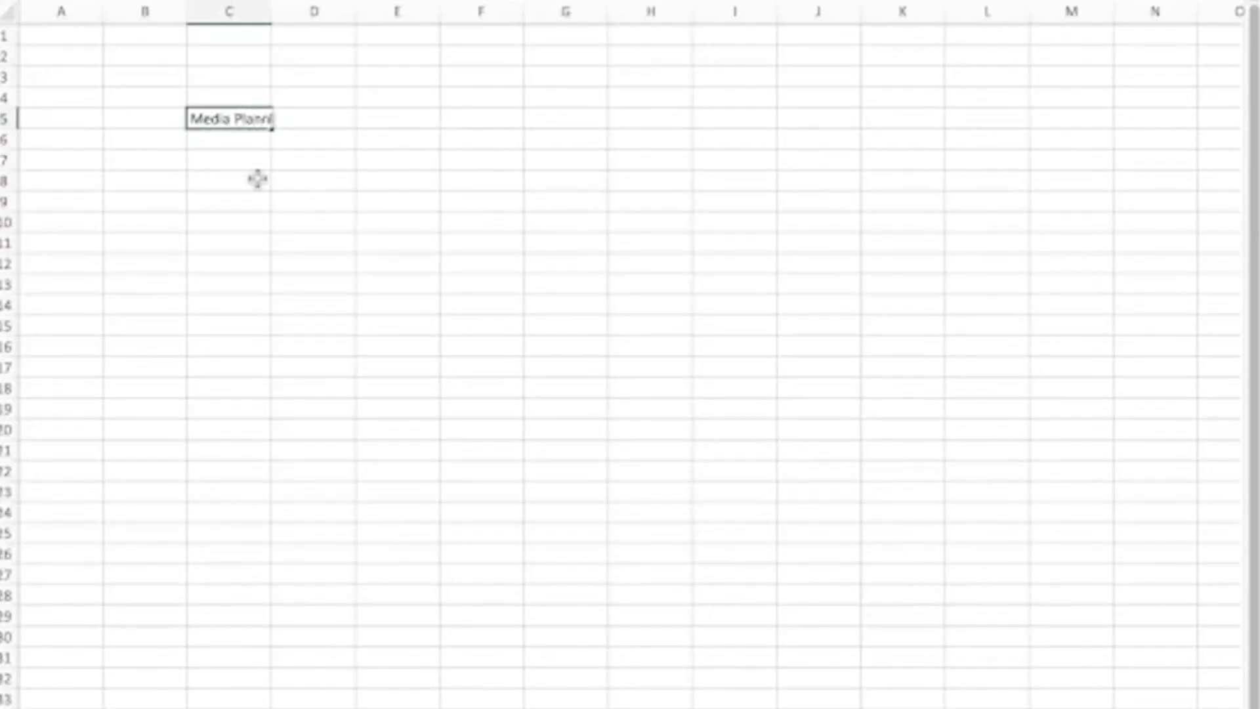
click(397, 283)
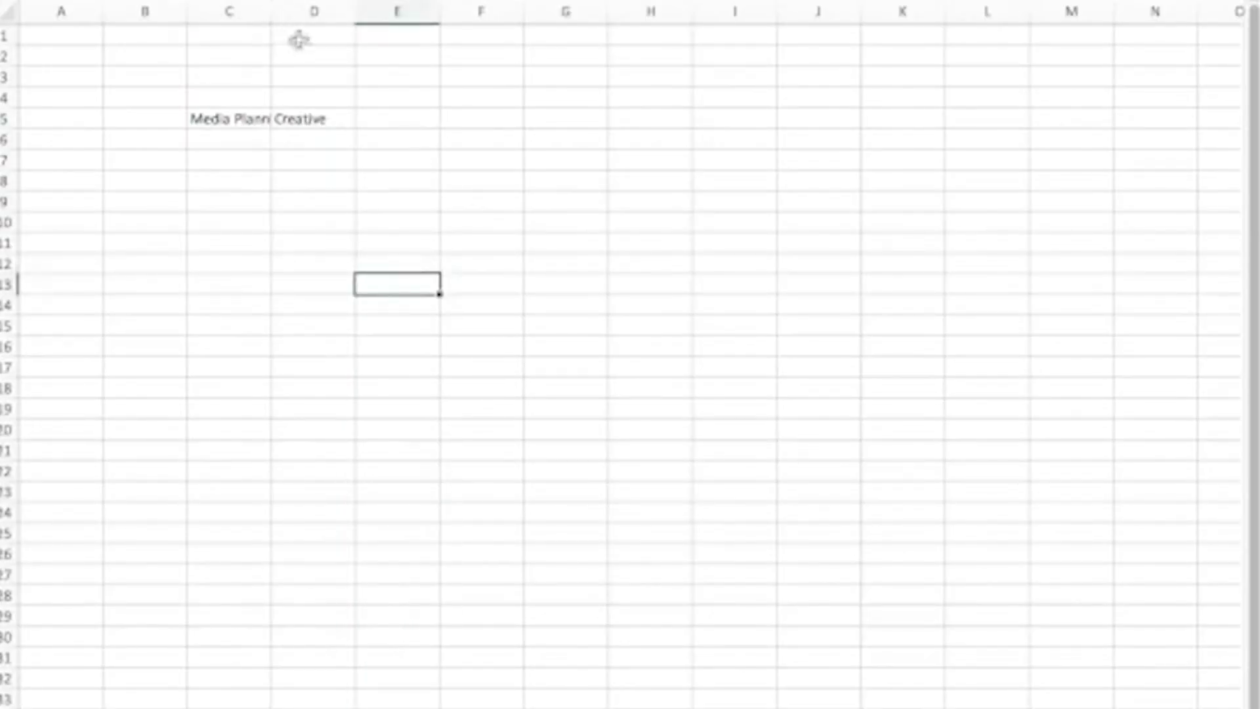
double_click(271, 11)
click(427, 121)
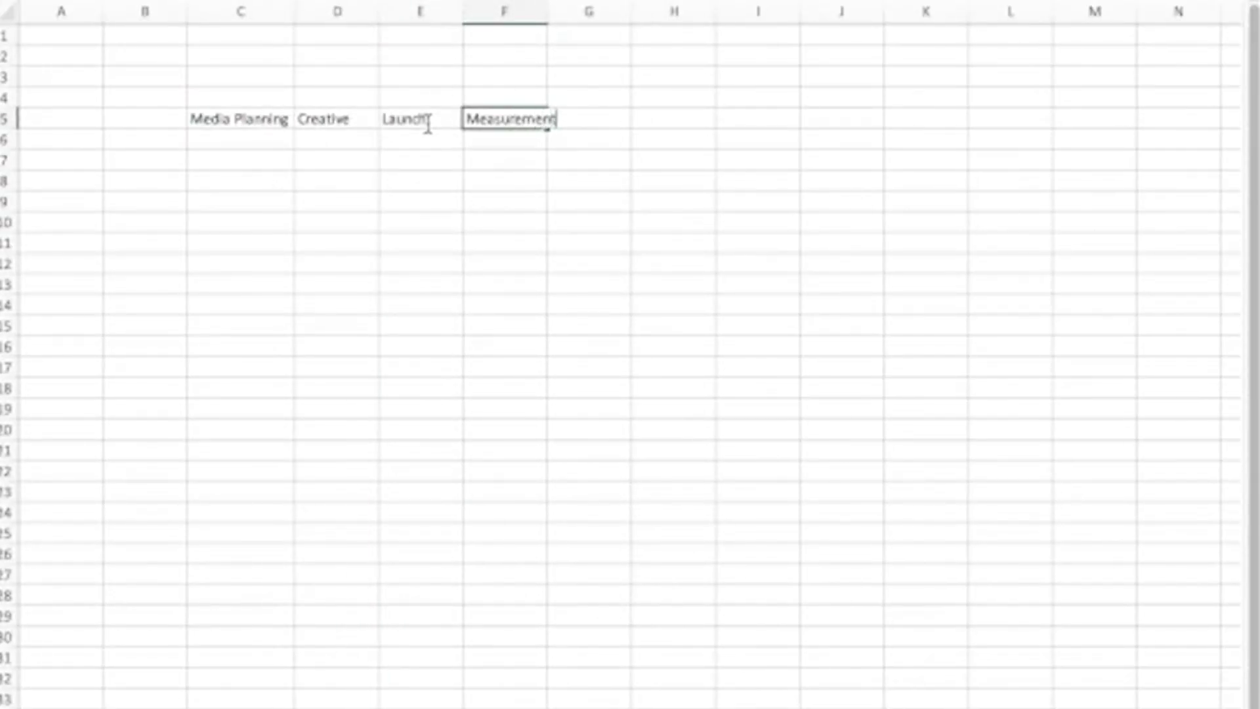
key(Tab)
text(Campaign End)
key(Tab)
double_click(549, 11)
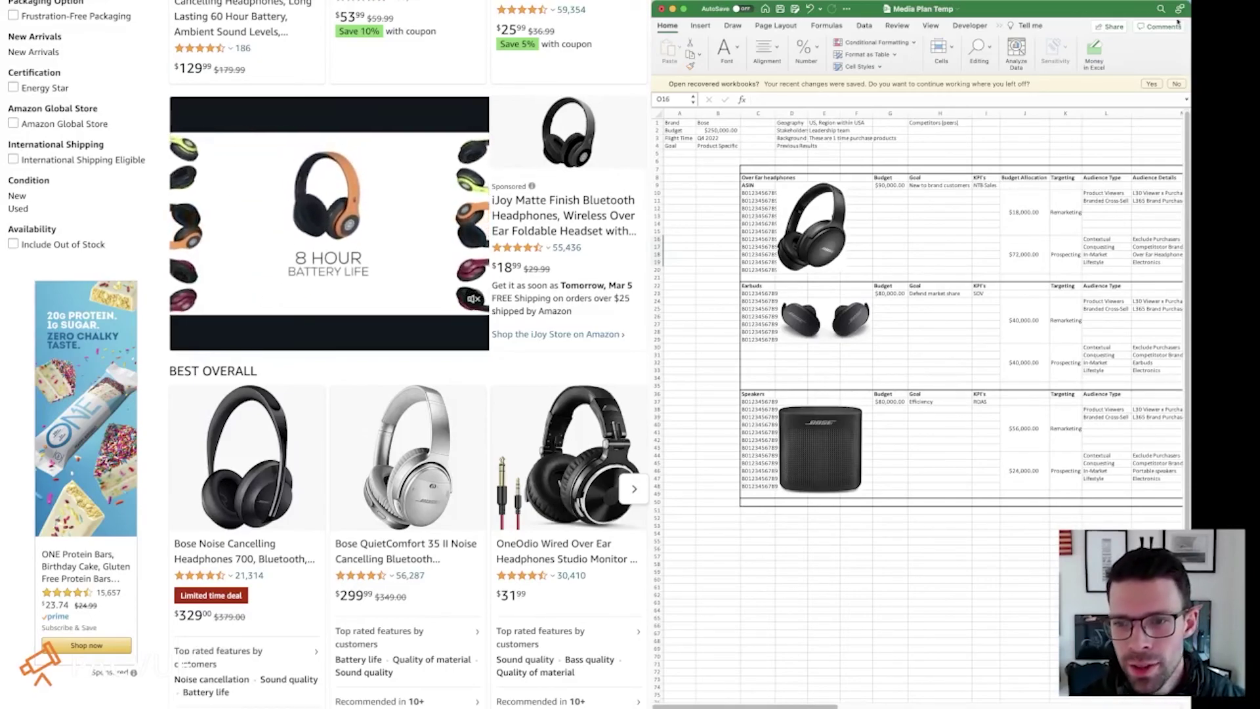
- Scroll the media plan right toward the Budget Allocation column
scroll(1105, 390, right, 1)
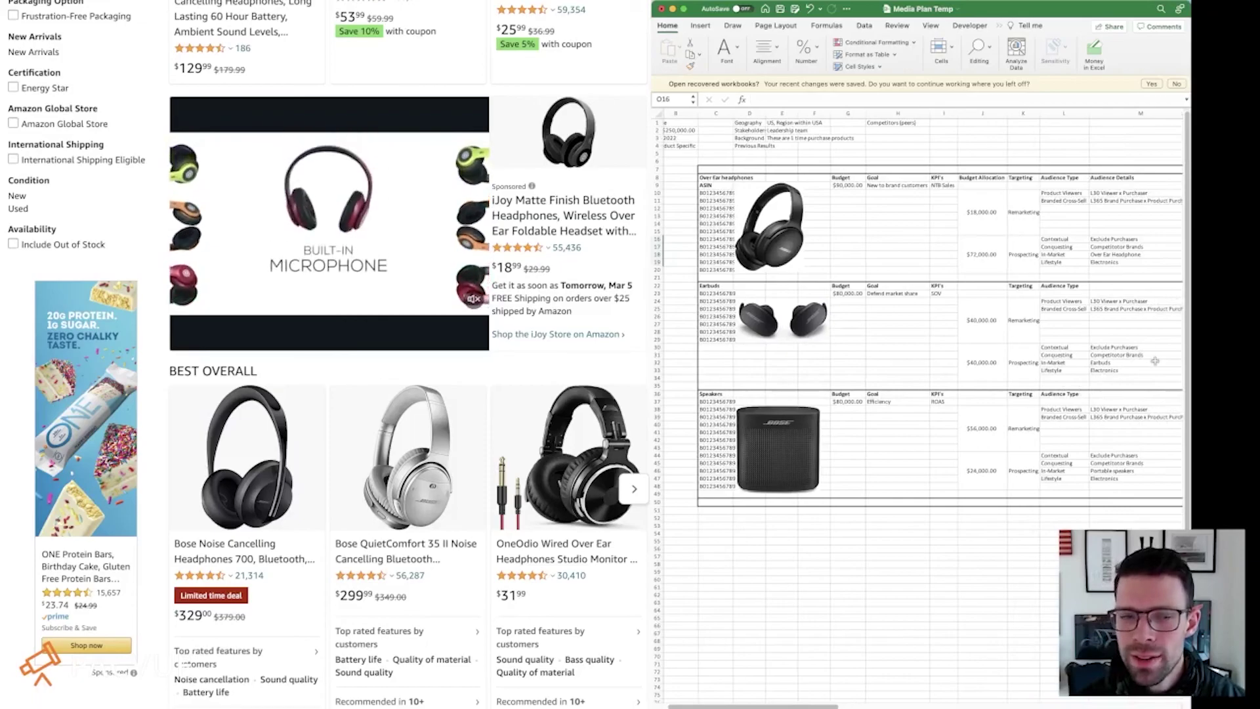